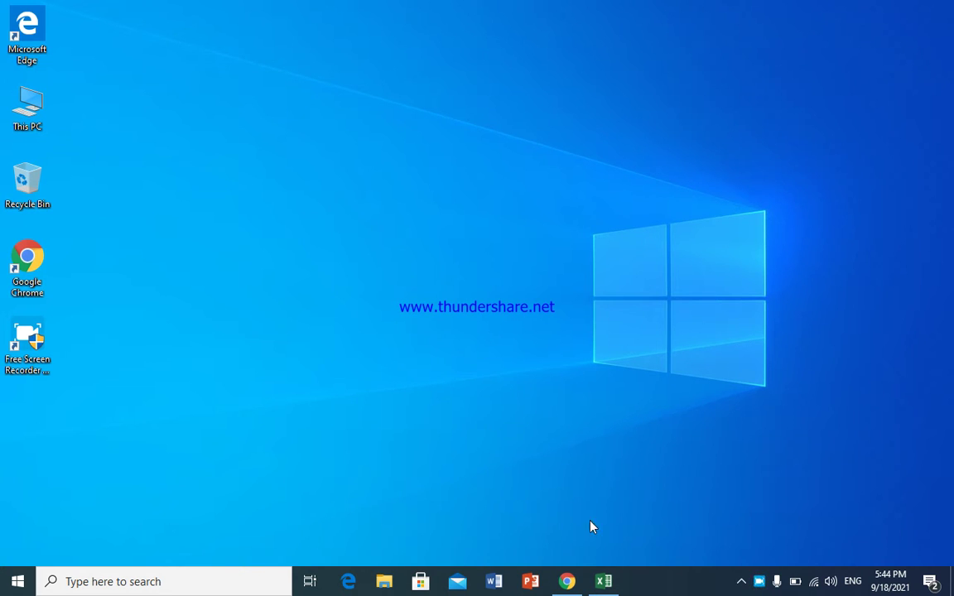
Switch to the open Book1 workbook in Excel
mouse_move(608, 585)
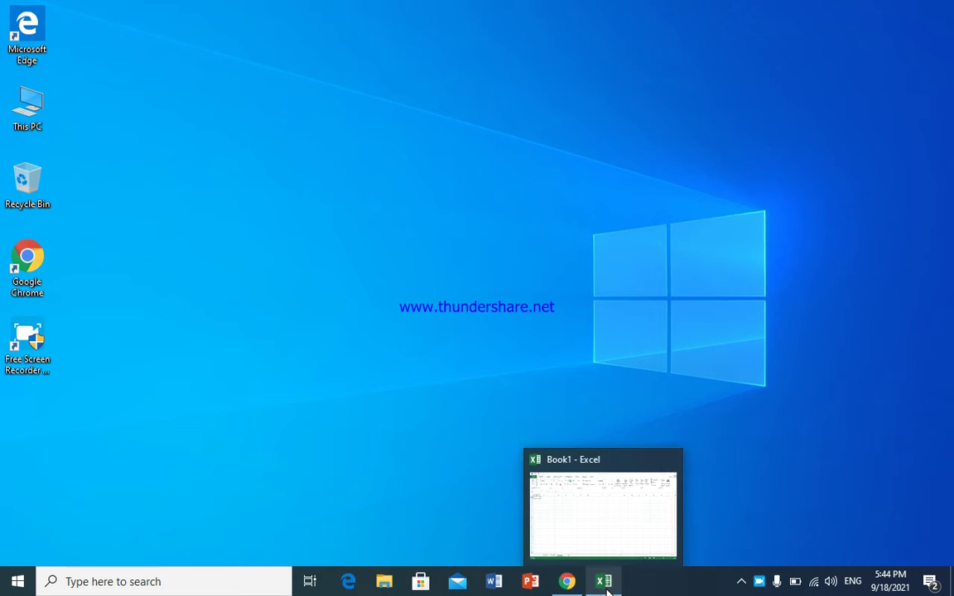
click(604, 517)
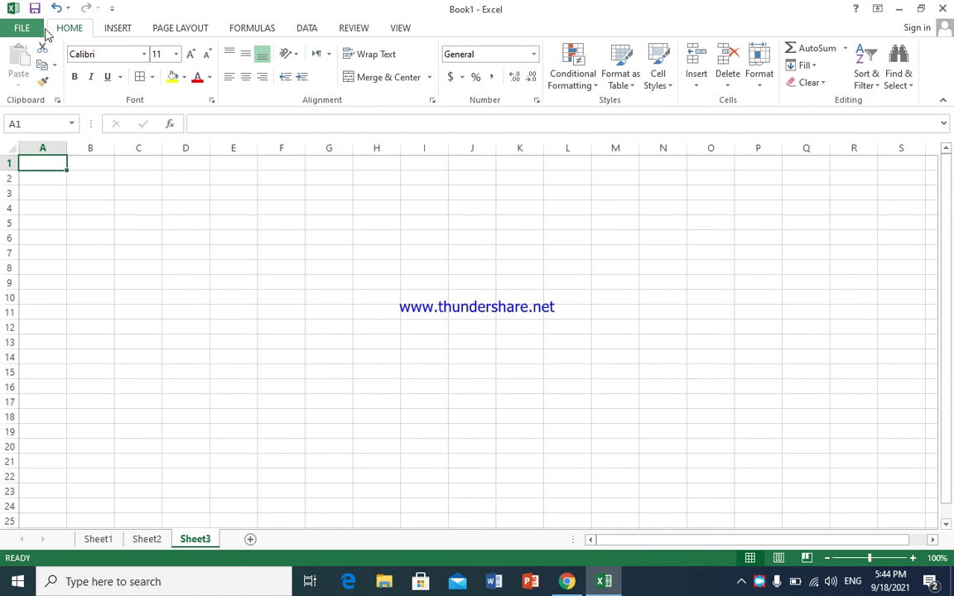
Review the Insert, Page Layout, Formulas, Data, Review and View command groups and the Quick Access Toolbar customization options
click(120, 28)
click(197, 29)
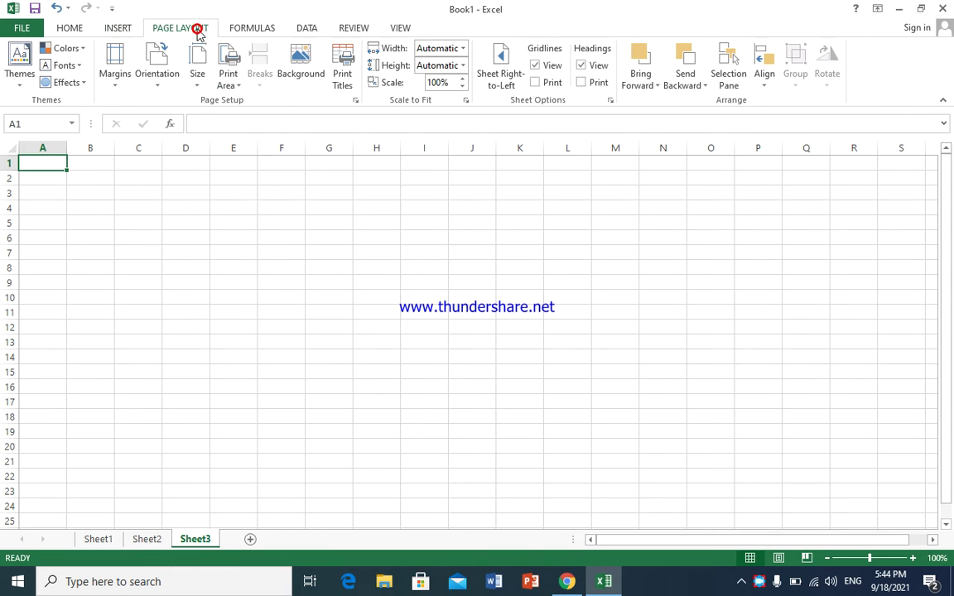
click(264, 28)
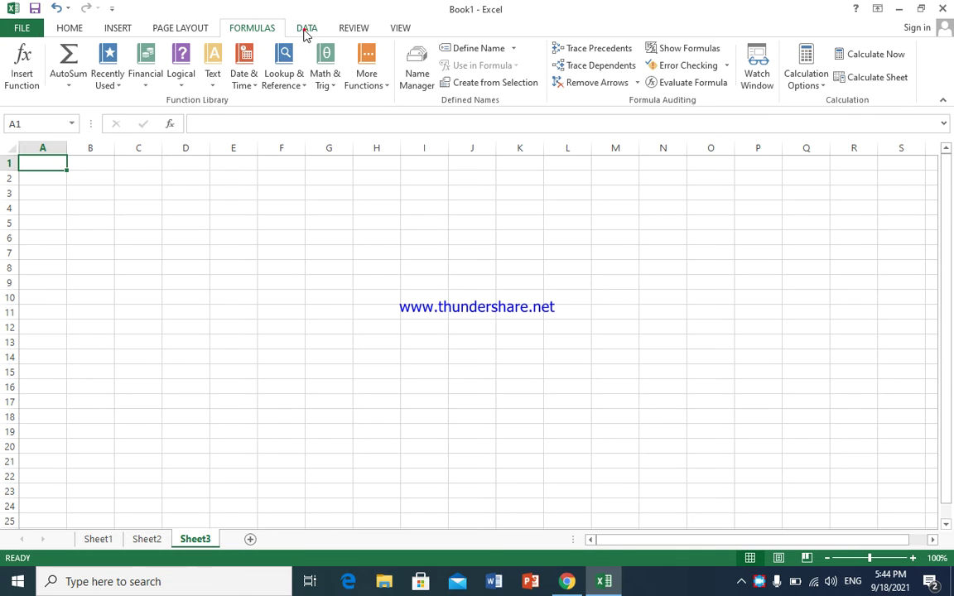
click(307, 30)
click(364, 30)
click(400, 30)
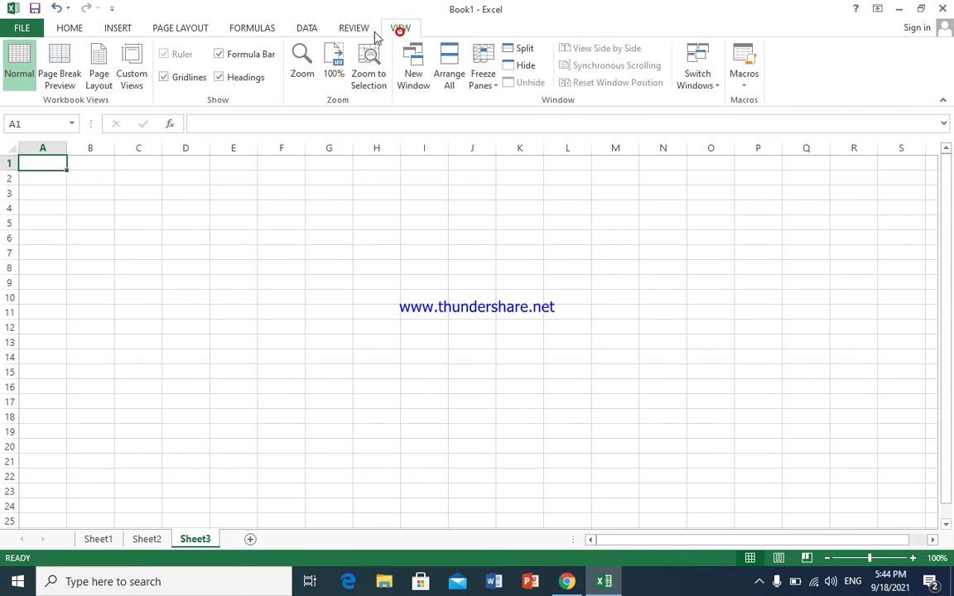
click(112, 8)
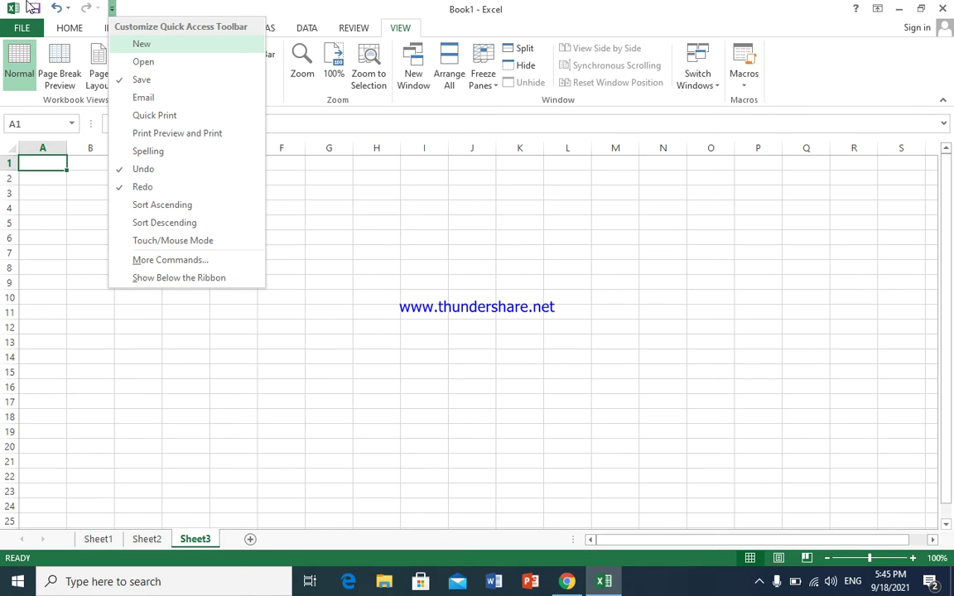
click(283, 235)
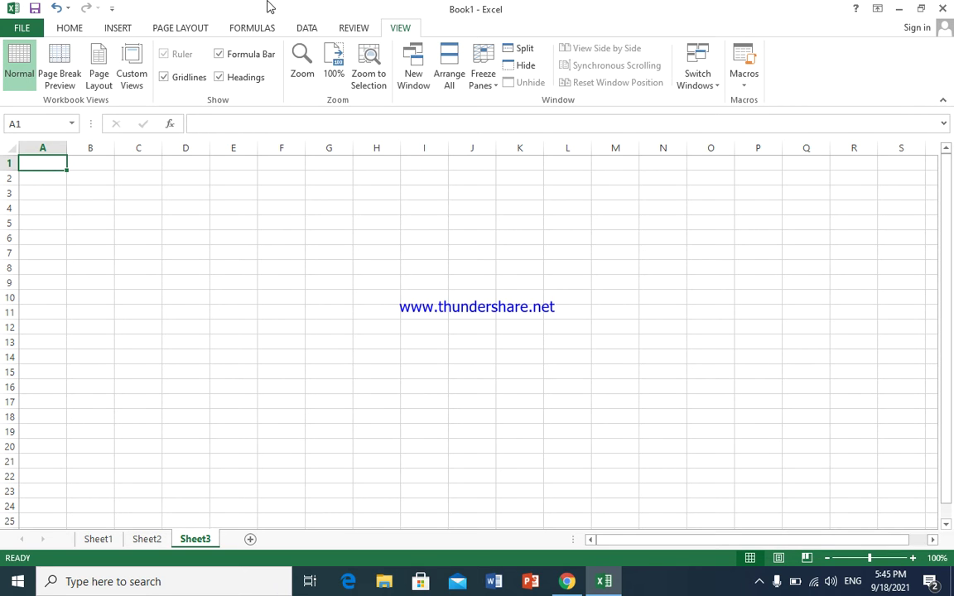
click(71, 29)
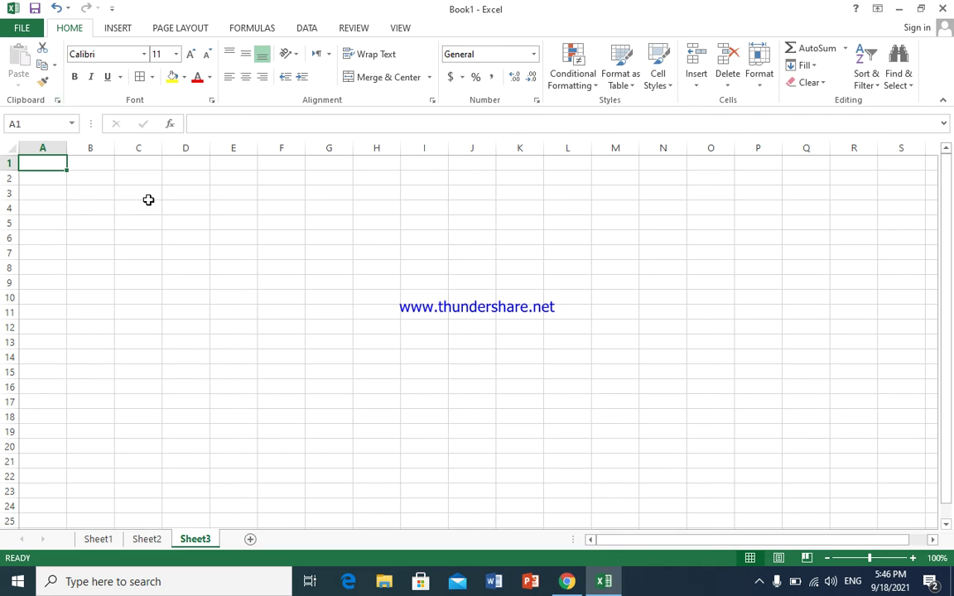
click(223, 225)
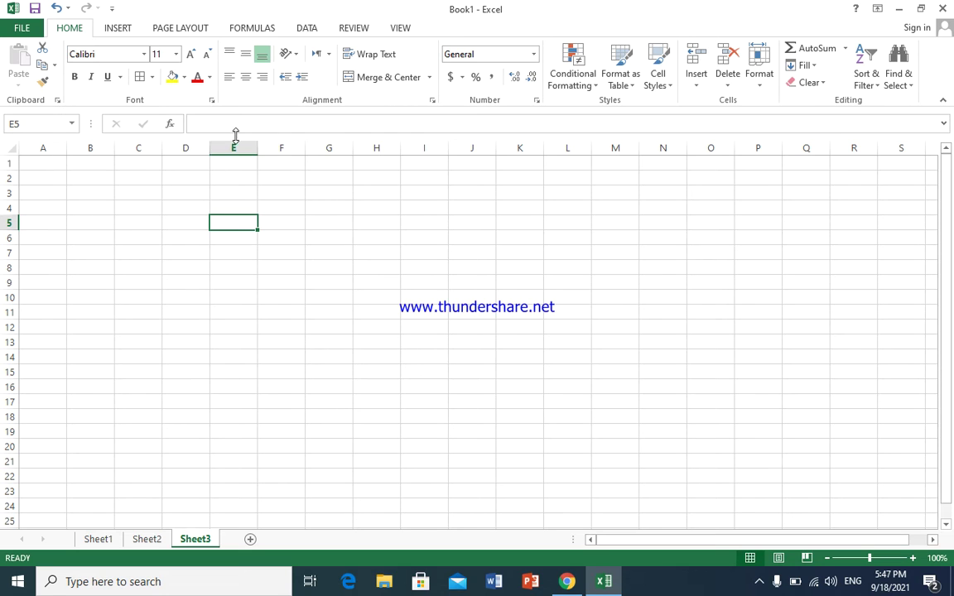
click(178, 224)
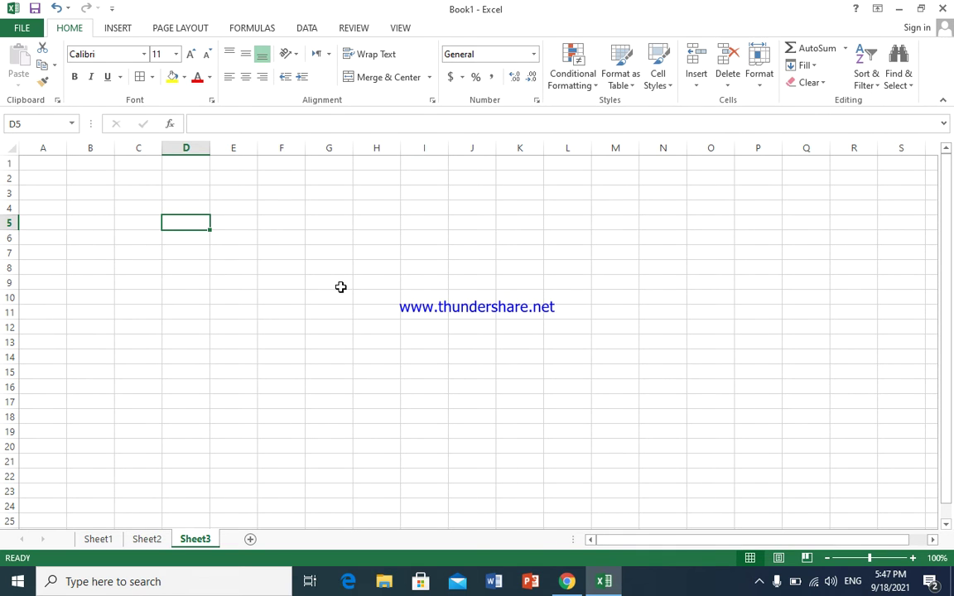
right_click(381, 284)
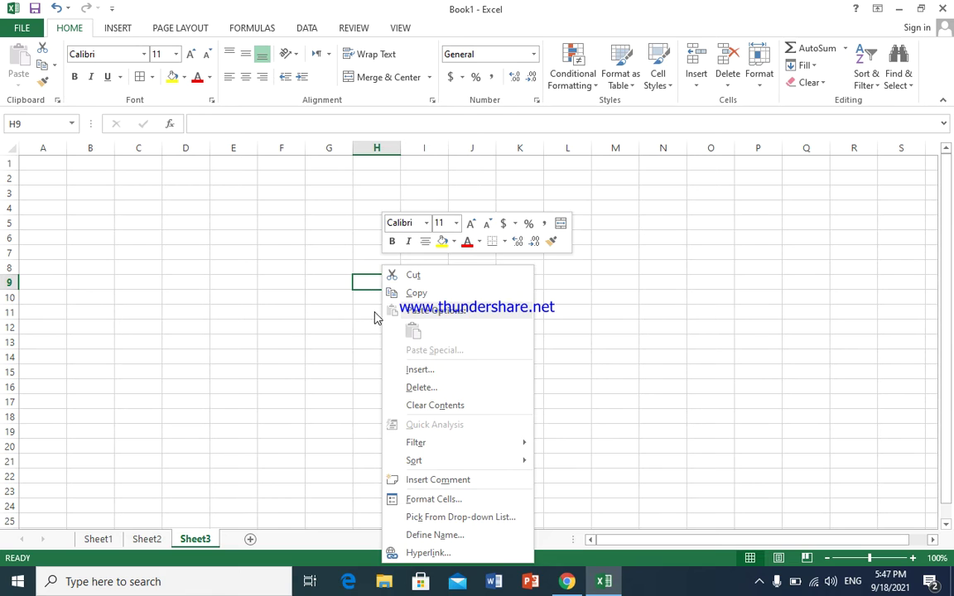
click(375, 311)
click(375, 312)
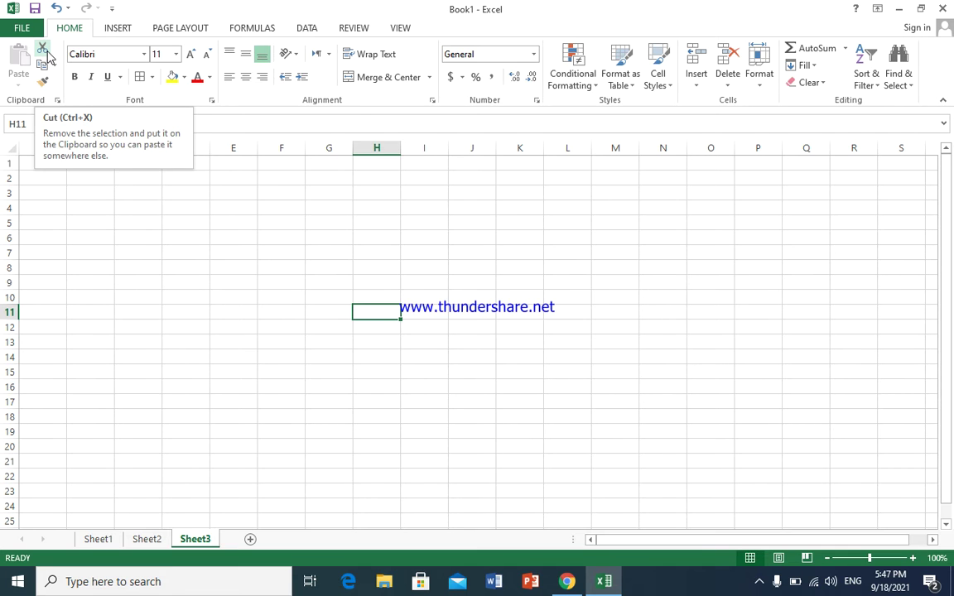
Go to Sheet2 with the vehicle data table
click(146, 539)
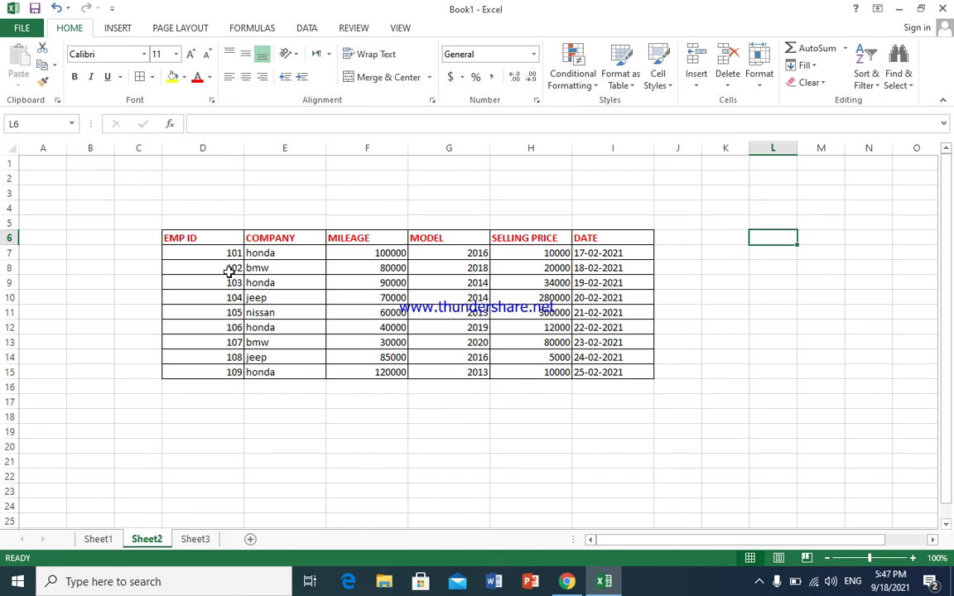
Cut the EMP ID 101 record in D7:I7 and paste it beneath the table, starting at cell D16
drag(210, 254, 579, 252)
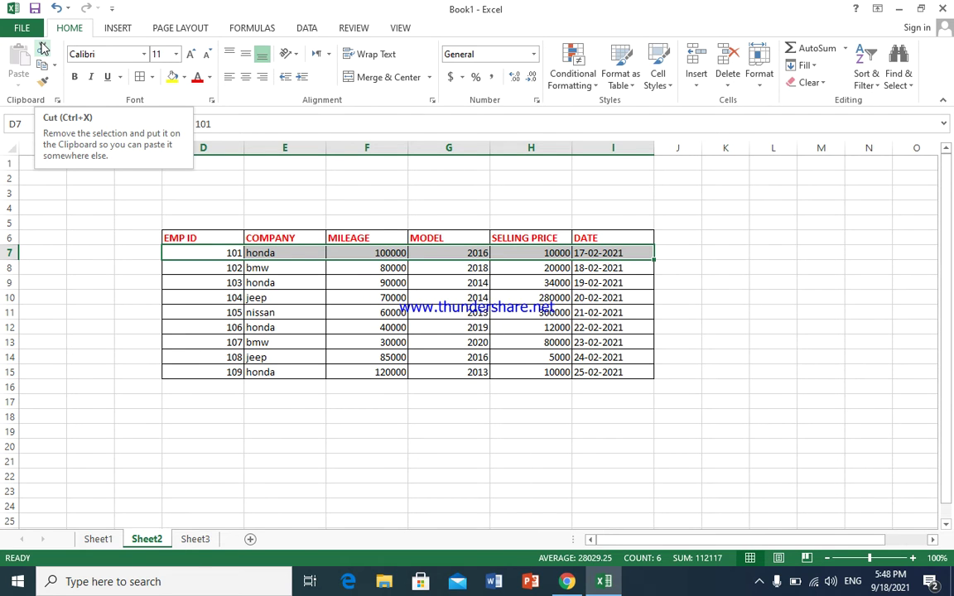
click(43, 49)
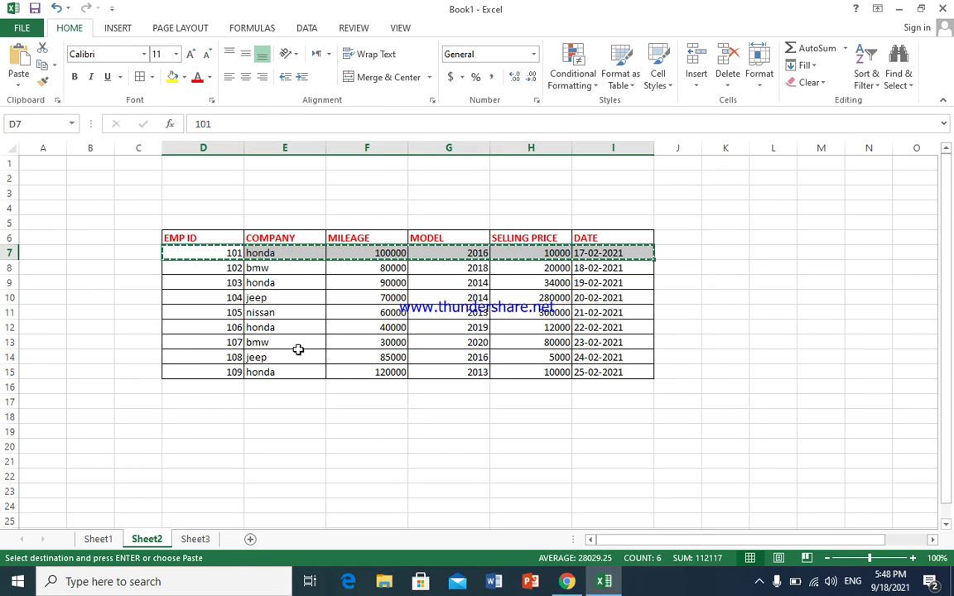
click(205, 388)
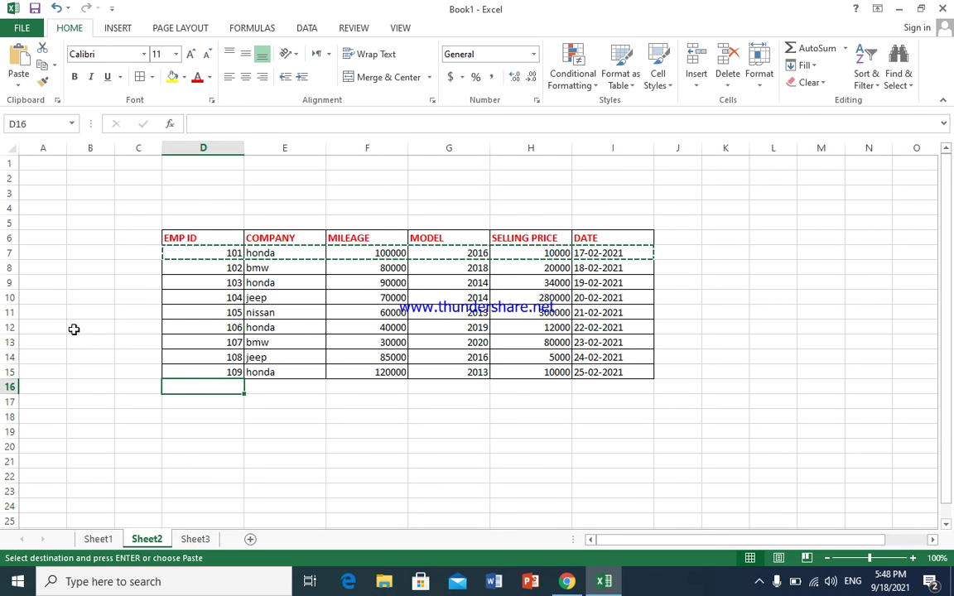
click(25, 73)
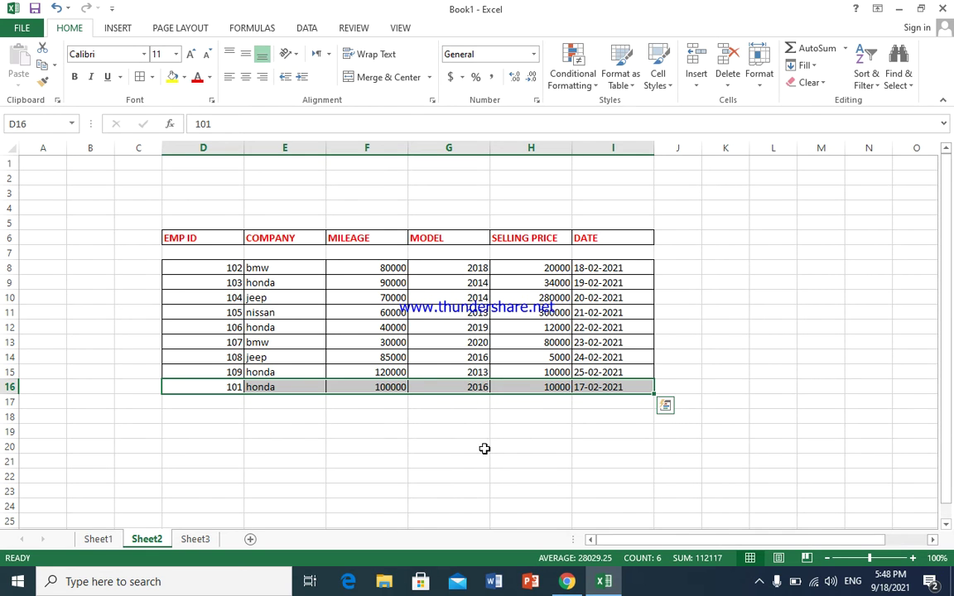
Undo the cut-and-paste of the EMP ID 101 record
click(58, 8)
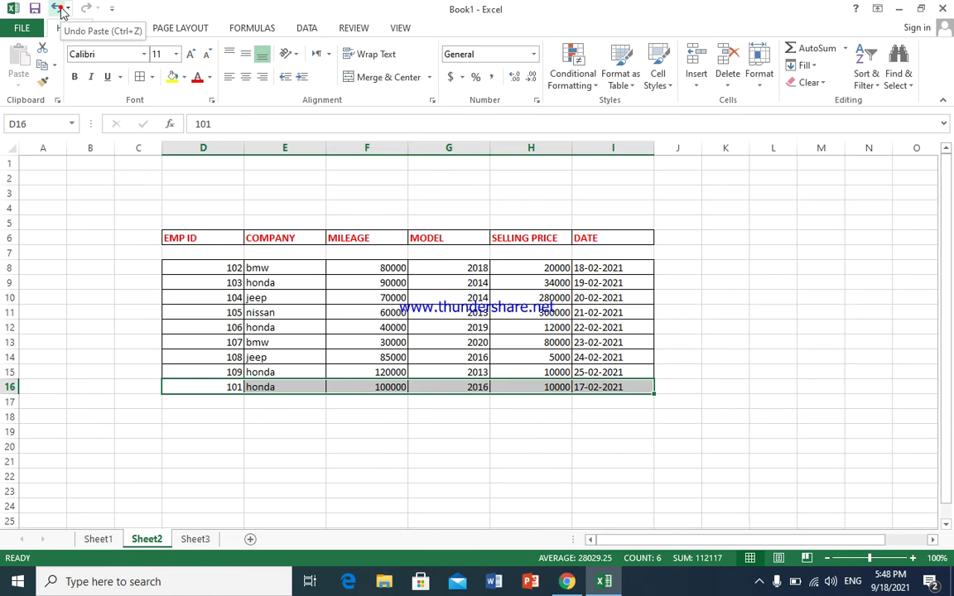
click(59, 8)
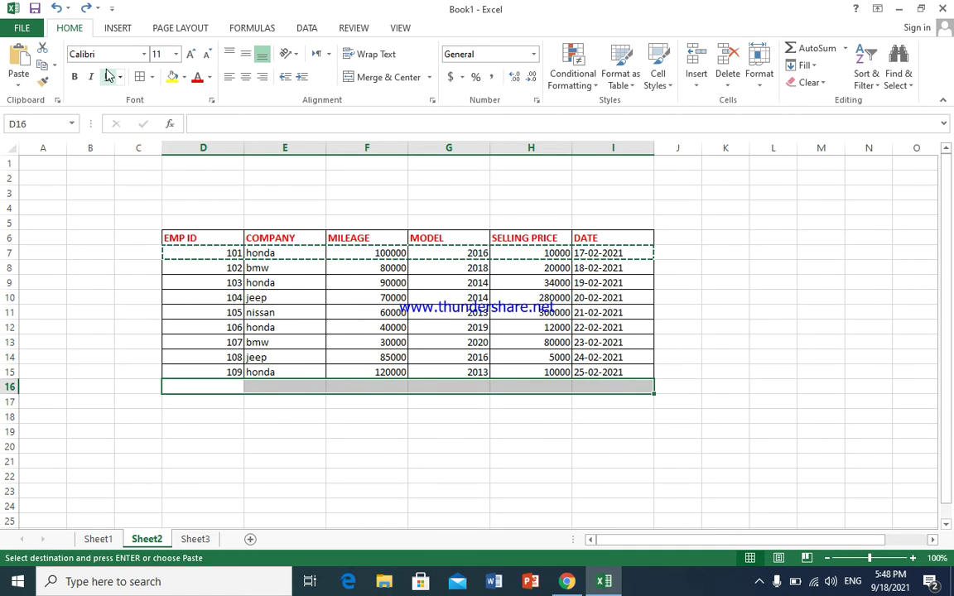
Copy the EMP ID 101 record in D7:I7 and paste the duplicate beneath the table, starting at cell D16
click(205, 414)
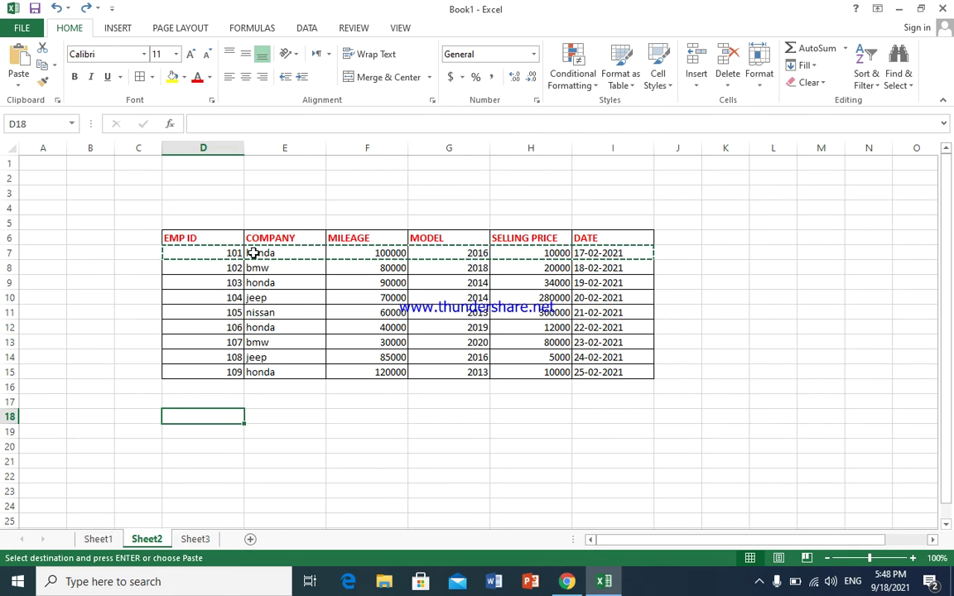
drag(219, 253, 607, 255)
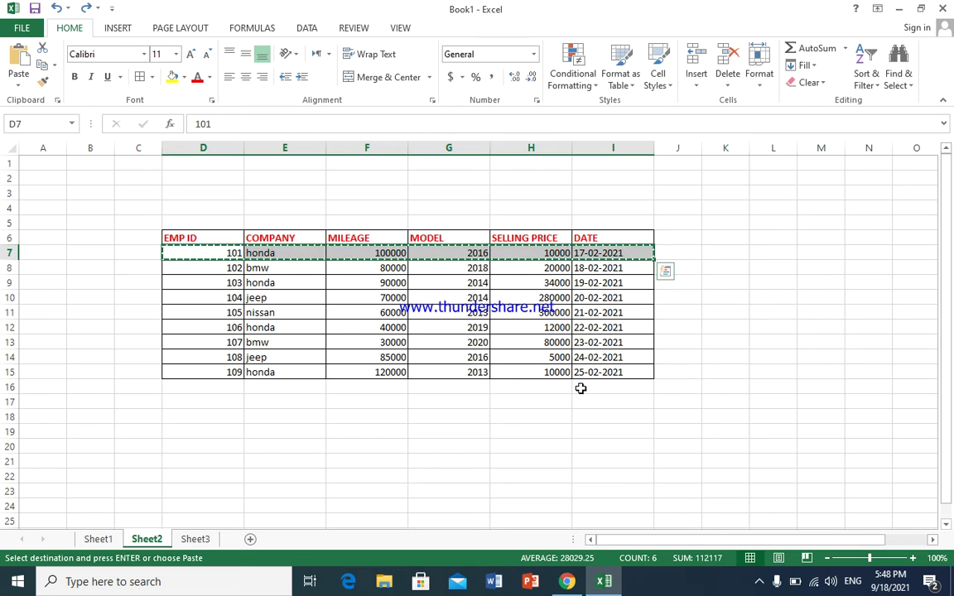
click(54, 65)
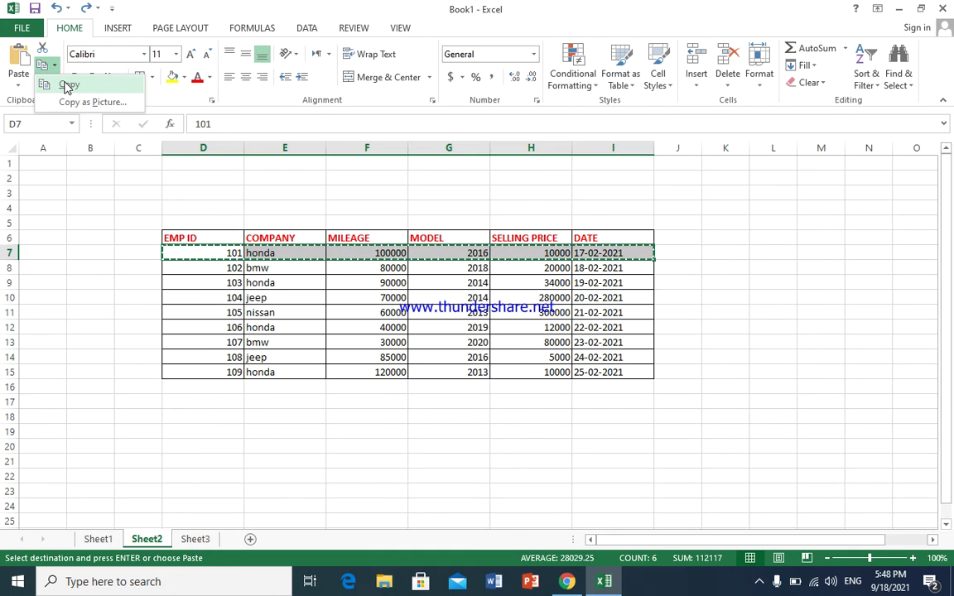
click(67, 85)
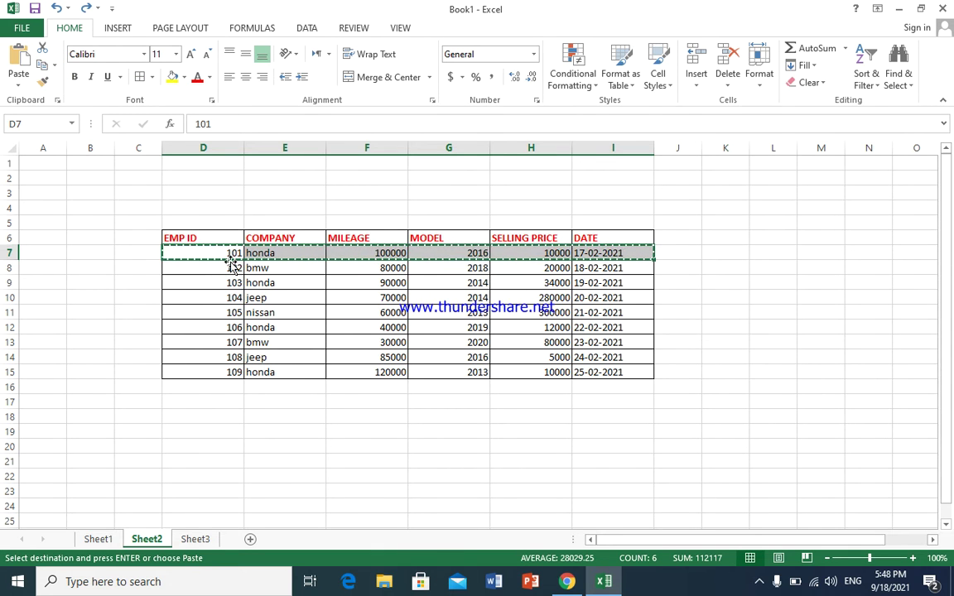
click(217, 396)
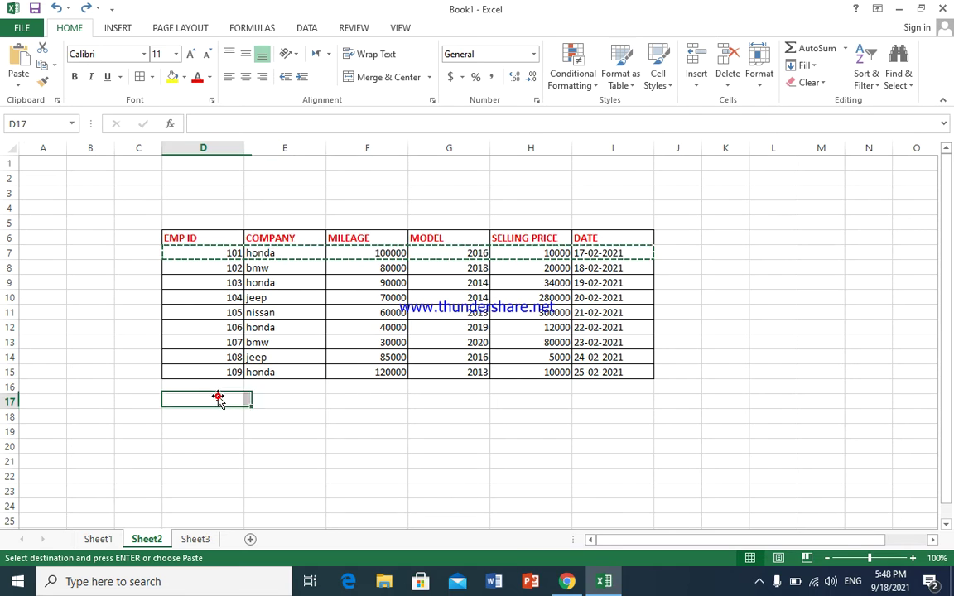
click(217, 386)
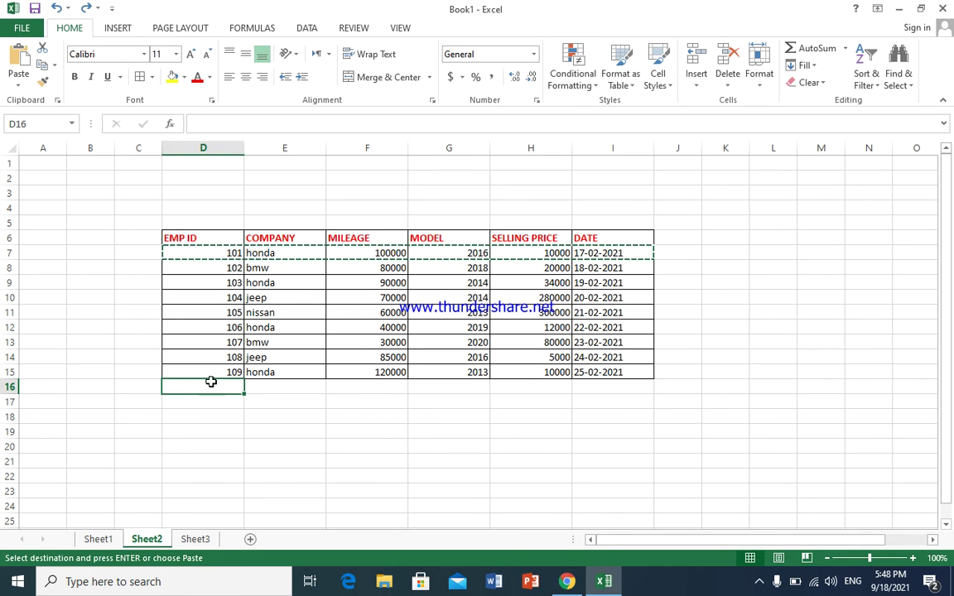
click(15, 63)
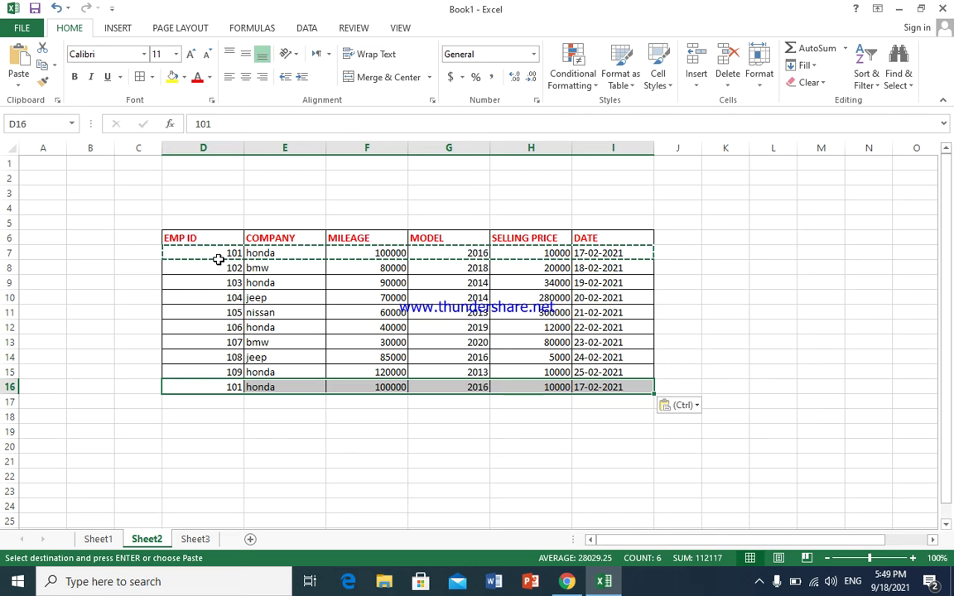
Undo the pasted duplicate record in row 16
click(54, 8)
click(54, 9)
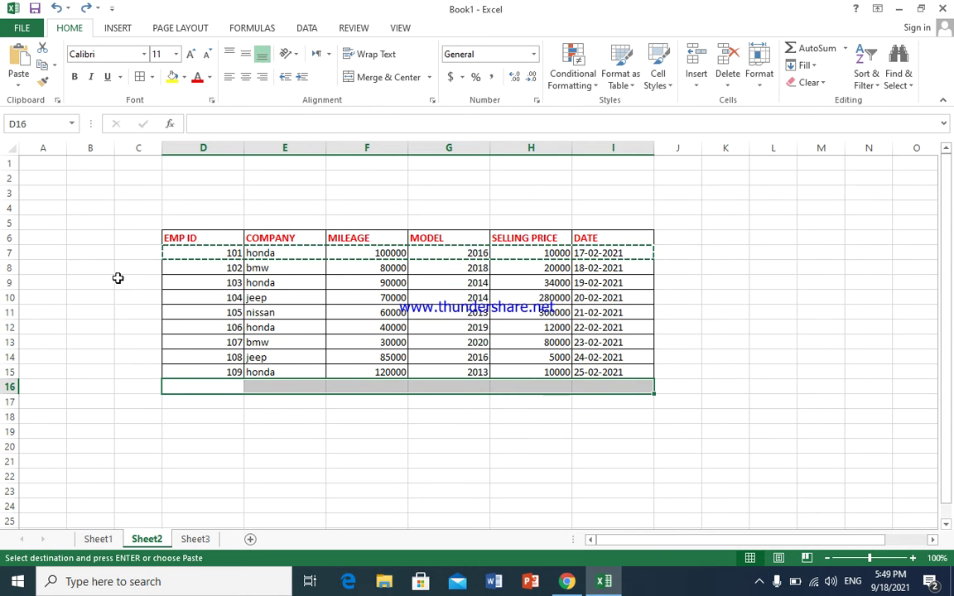
Make the EMP ID header in cell D6 bold, italic and underlined, and set its font to Aldhabi
click(214, 266)
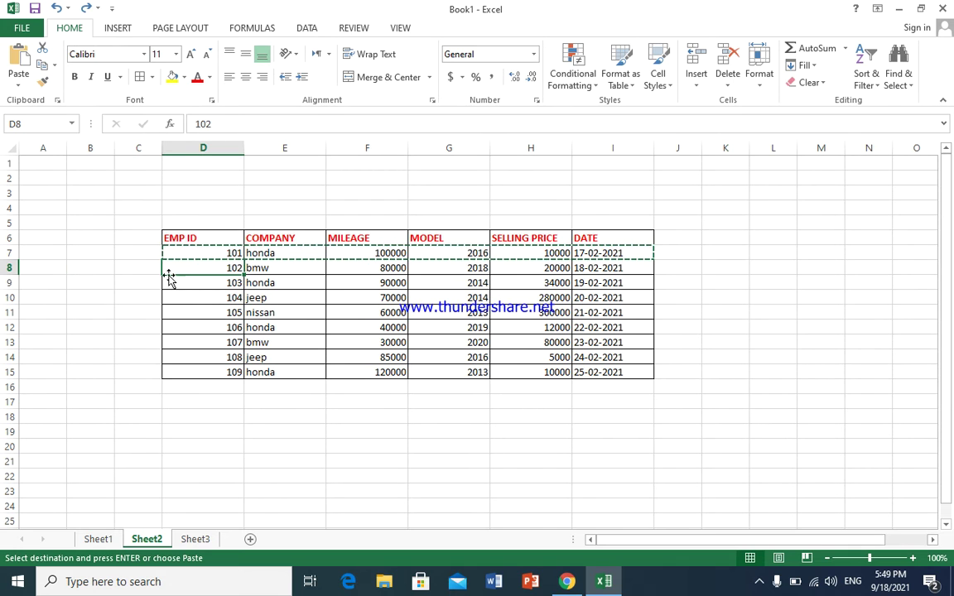
click(206, 239)
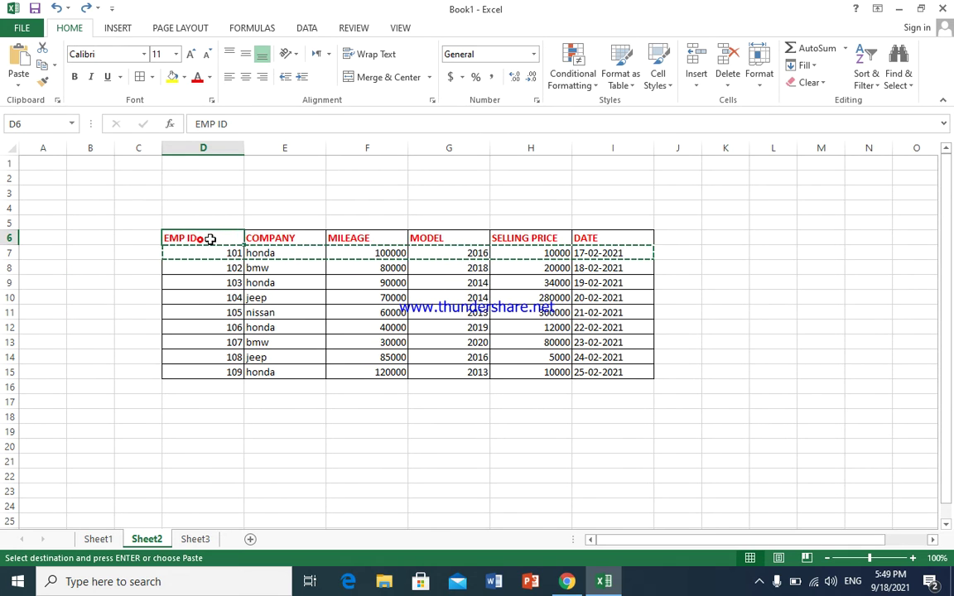
mouse_move(238, 240)
mouse_down()
mouse_move(257, 242)
mouse_move(221, 242)
mouse_up()
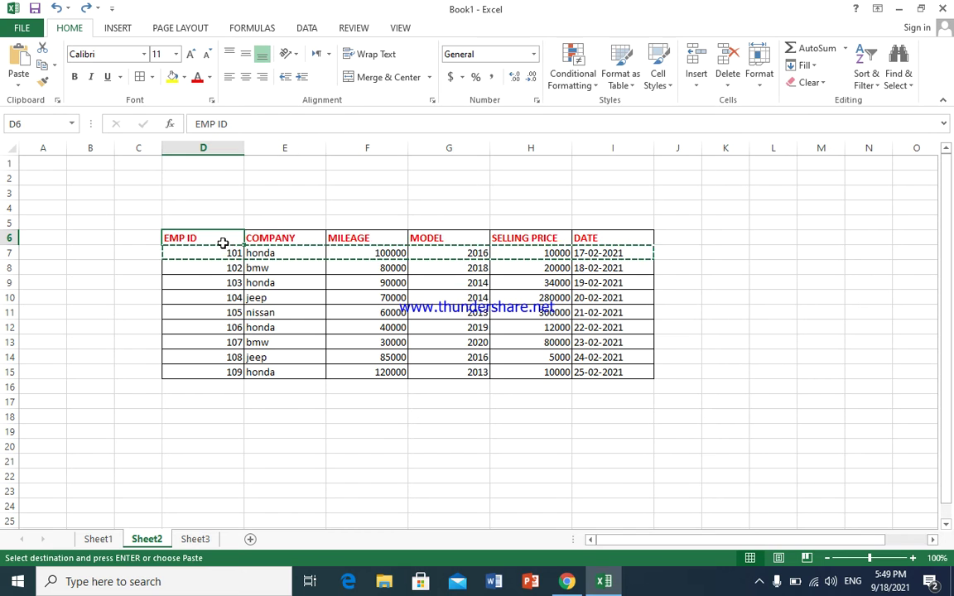
click(75, 77)
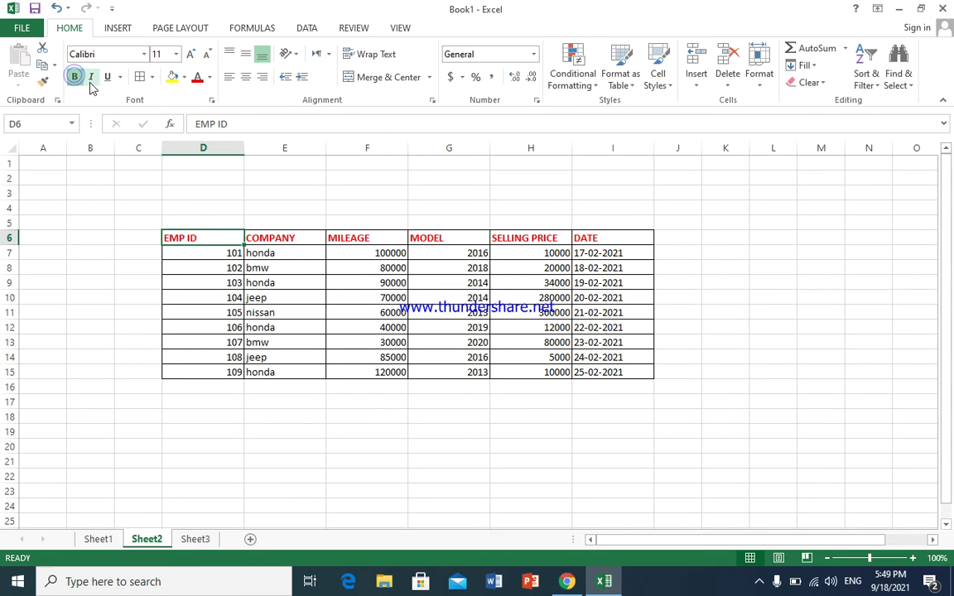
click(91, 76)
click(107, 76)
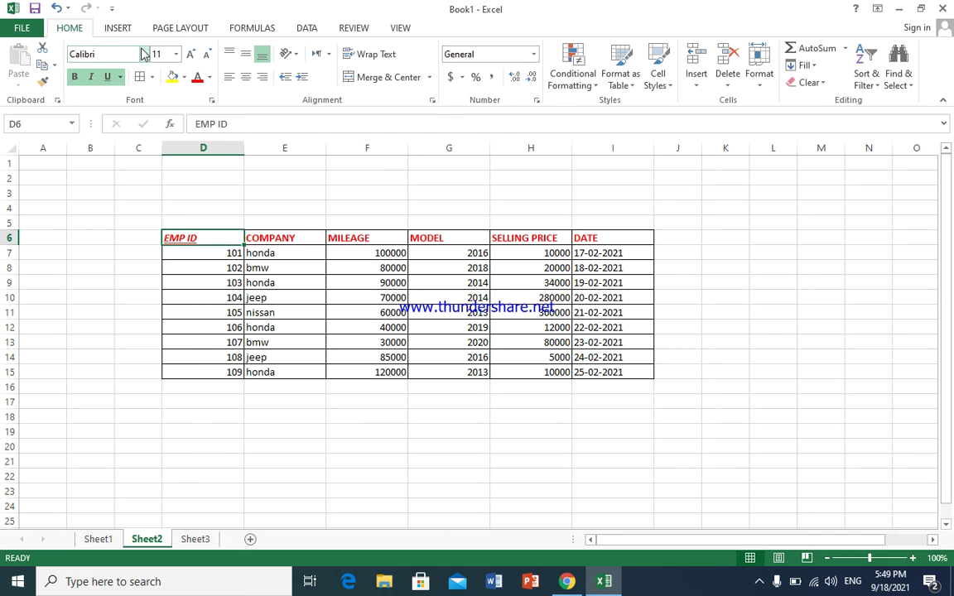
click(143, 54)
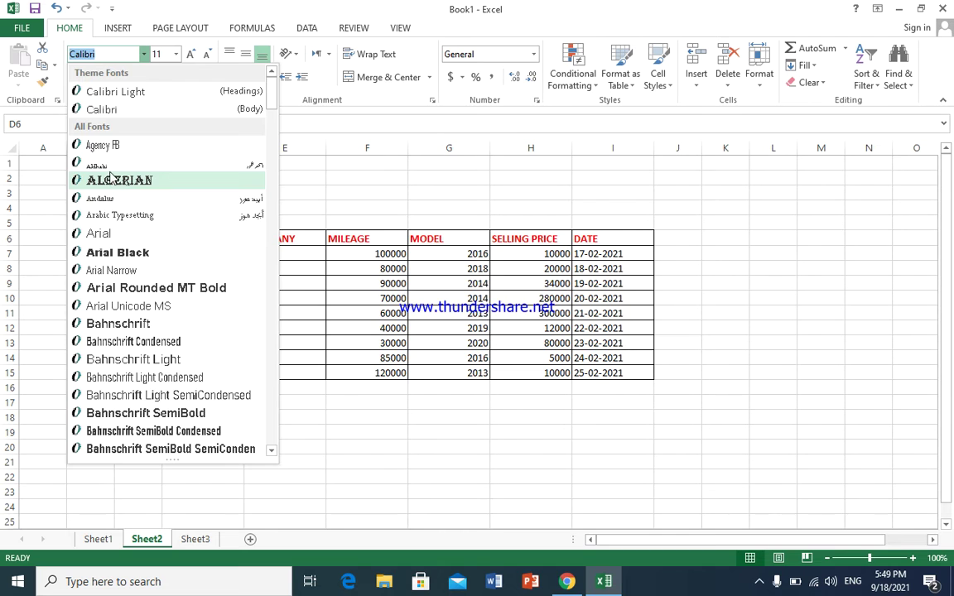
click(111, 163)
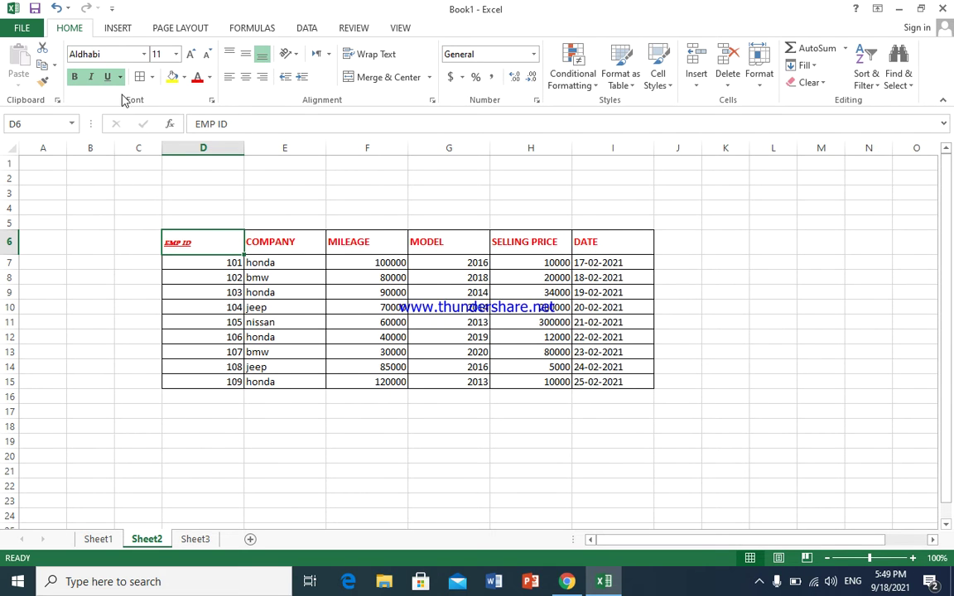
Set the EMP ID header's font to Arial Narrow and its size to 14
click(144, 54)
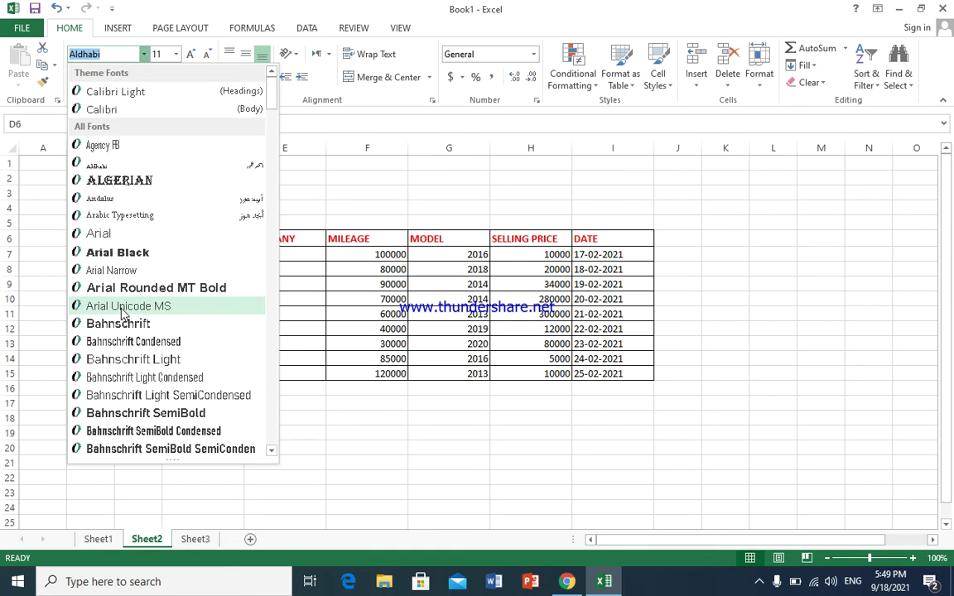
click(122, 274)
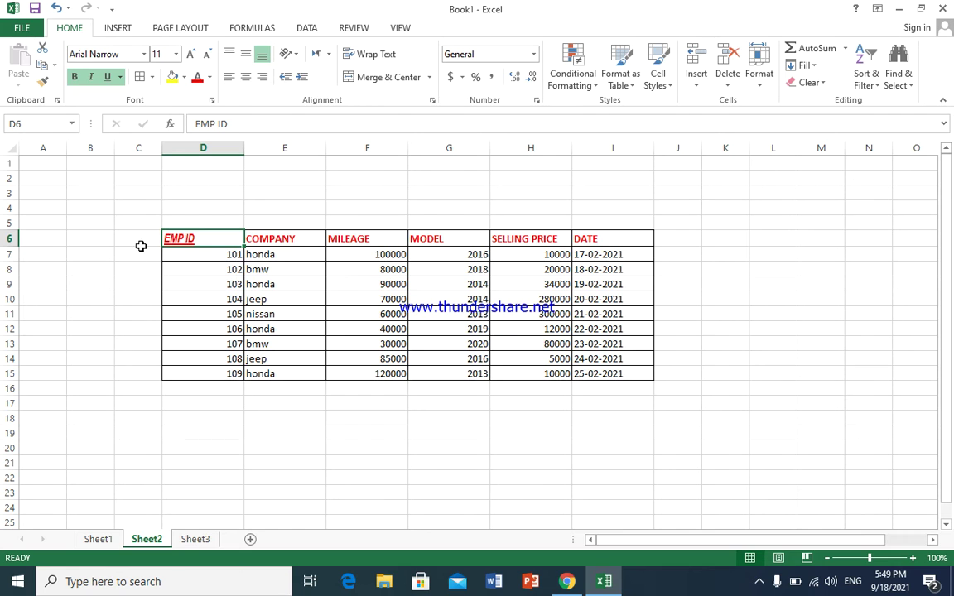
click(189, 54)
click(190, 54)
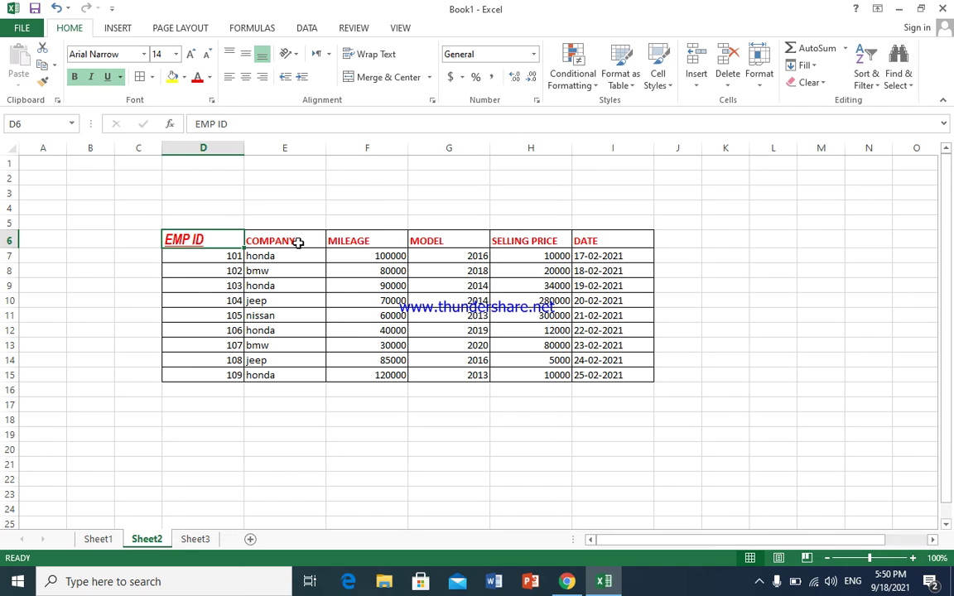
Copy the EMP ID header's formatting onto the COMPANY header, and from there onto the MILEAGE header, with Format Painter
click(43, 81)
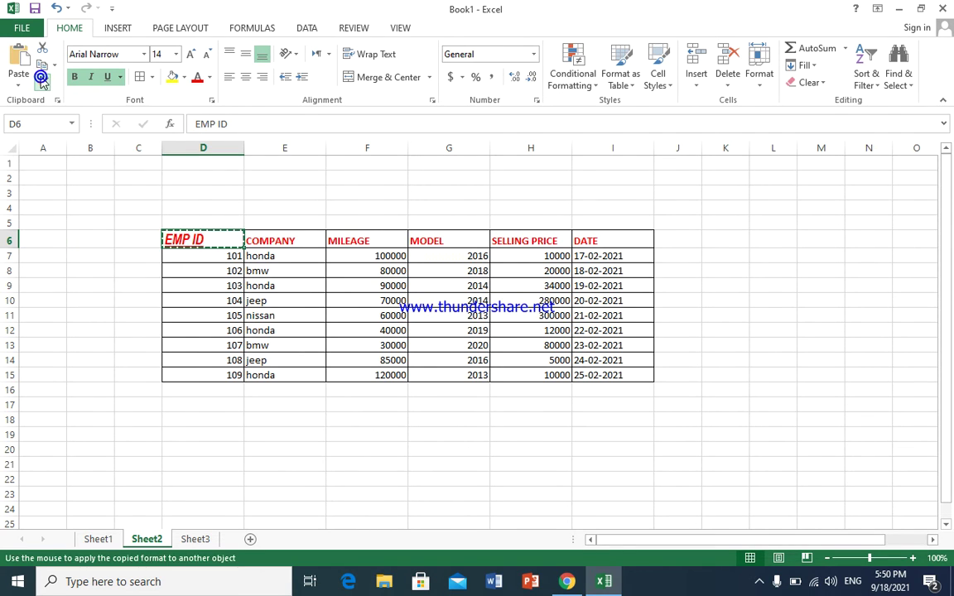
click(260, 234)
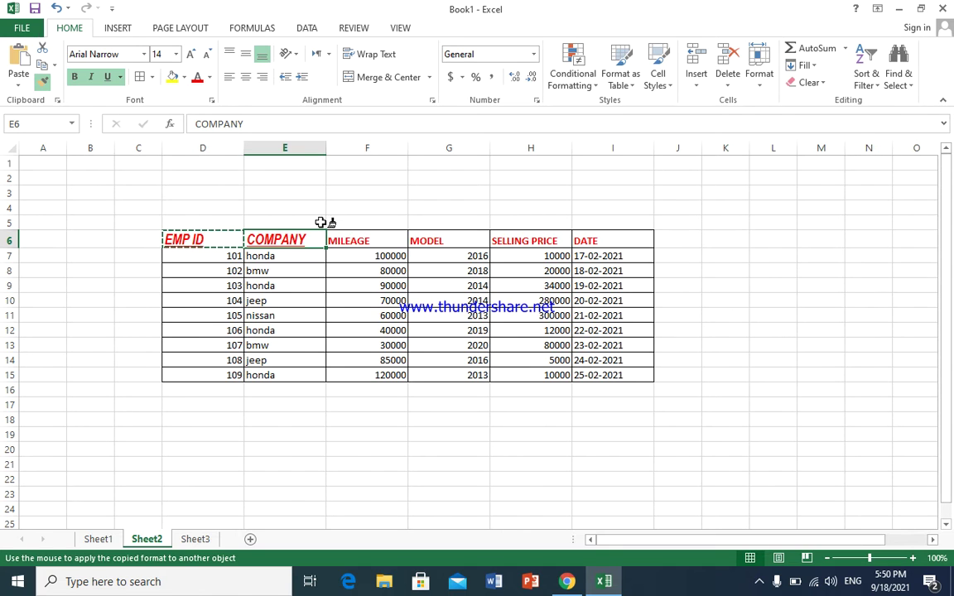
click(43, 81)
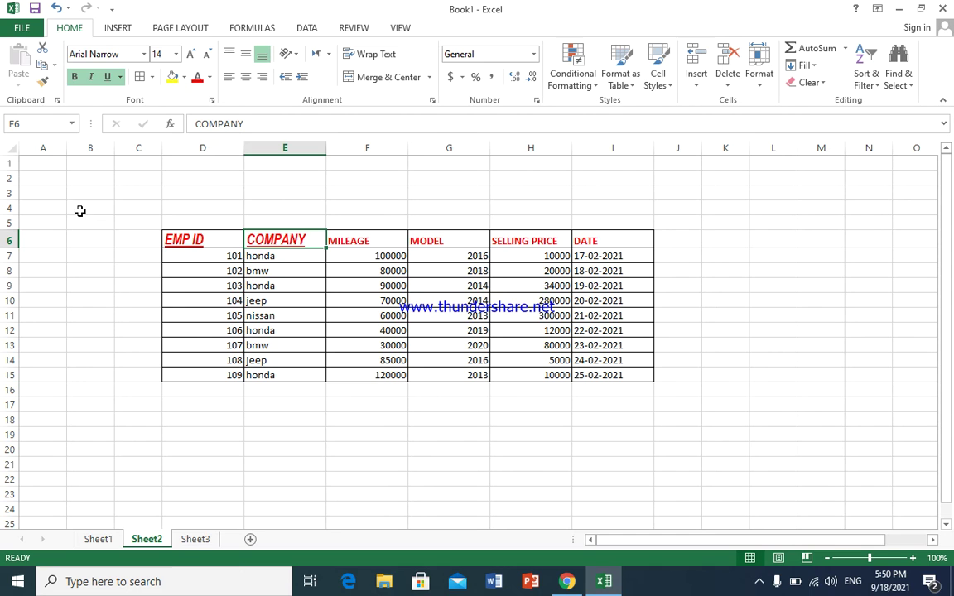
click(45, 84)
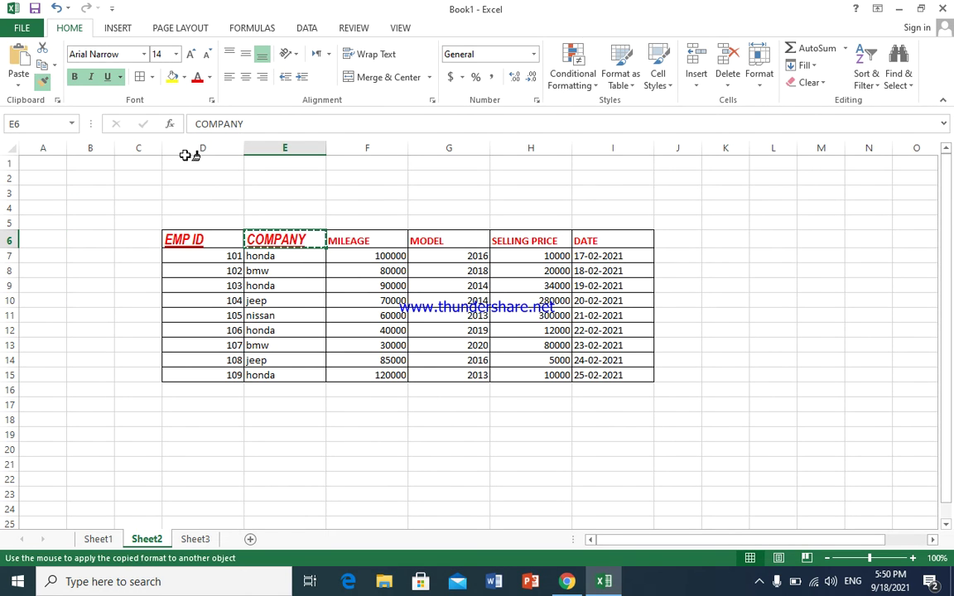
click(360, 241)
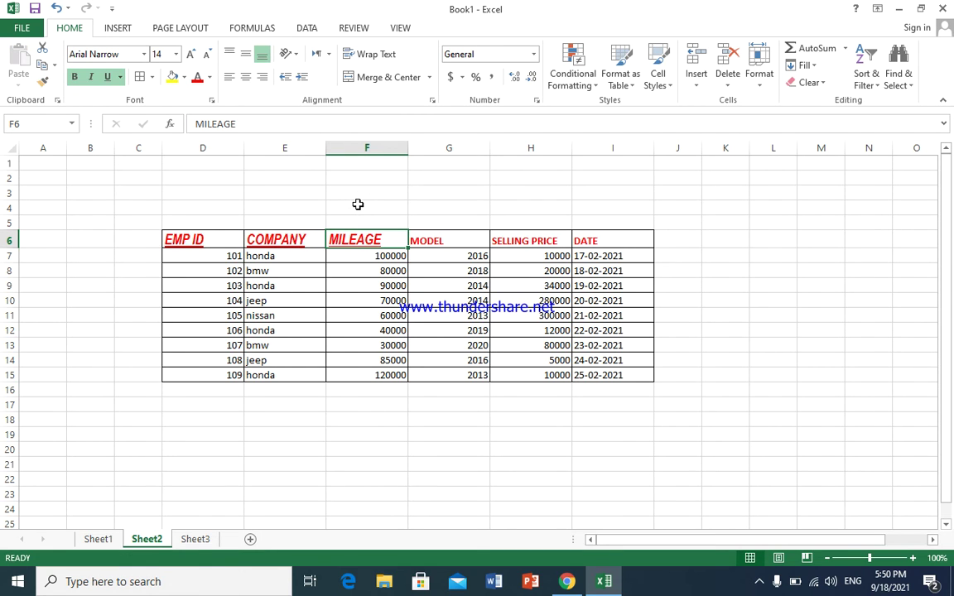
Apply the MILEAGE header's formatting to the MODEL, SELLING PRICE and DATE headers and to the records in D7:I15 with Format Painter
click(39, 83)
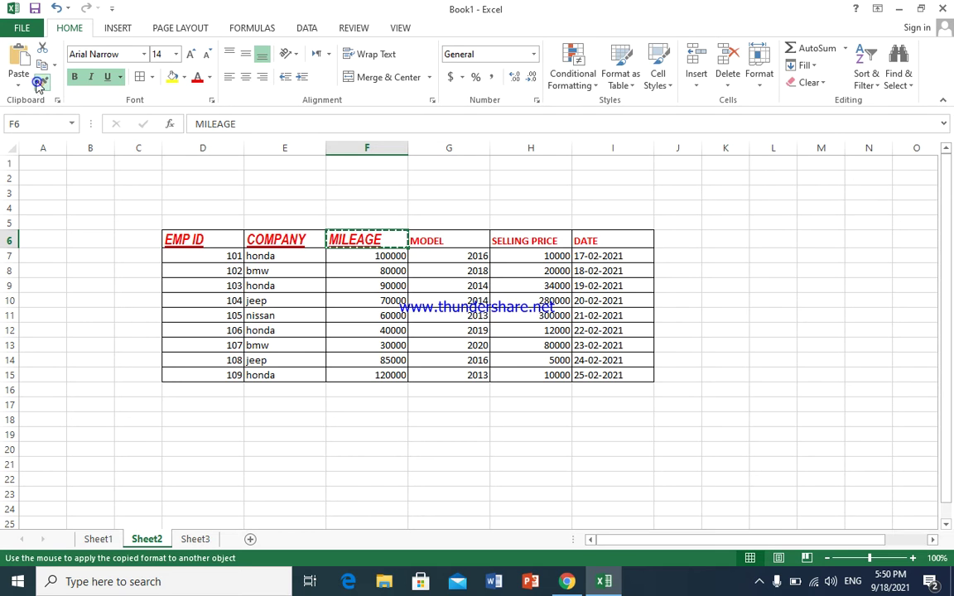
click(435, 228)
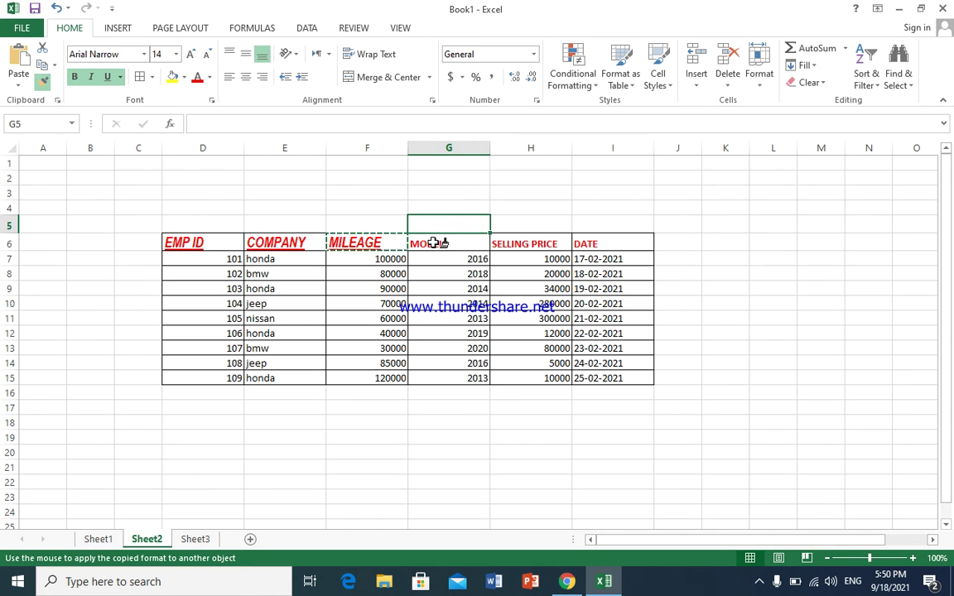
click(437, 242)
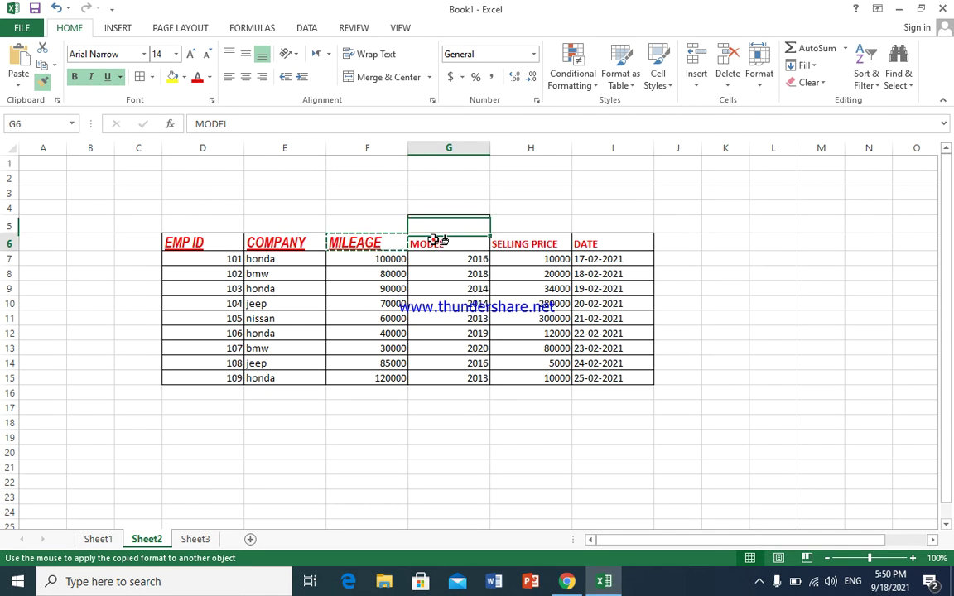
click(511, 242)
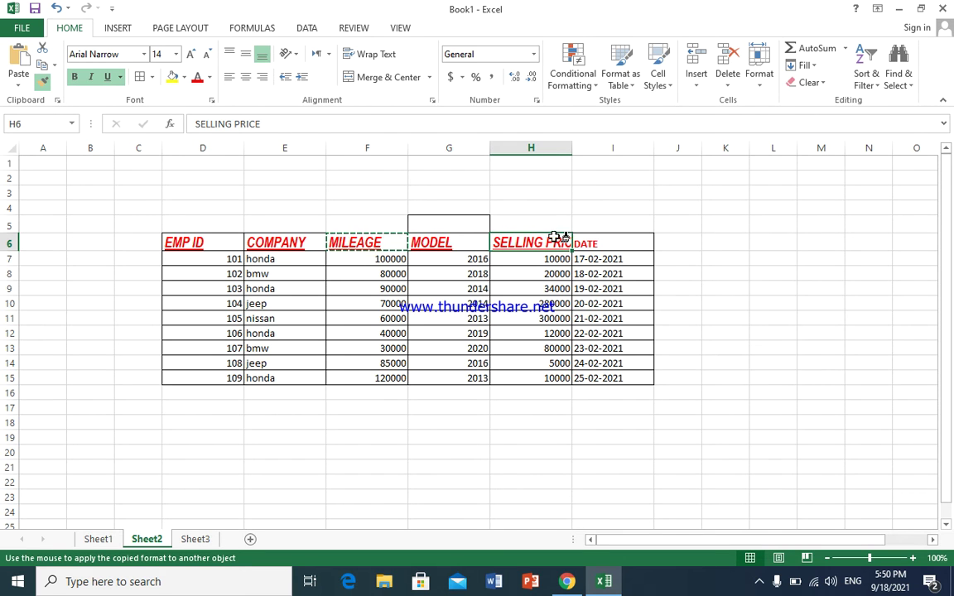
click(590, 239)
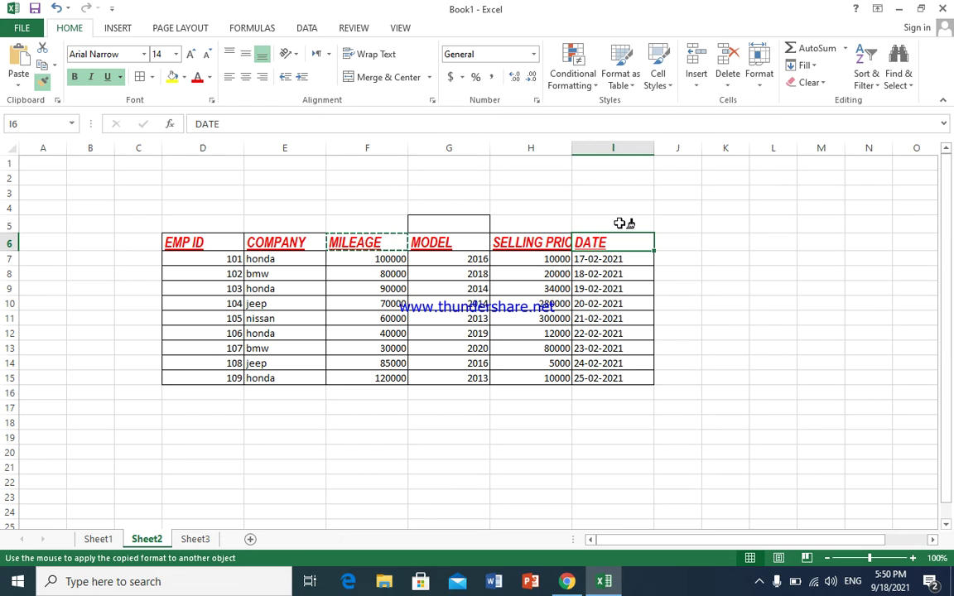
drag(190, 256, 611, 377)
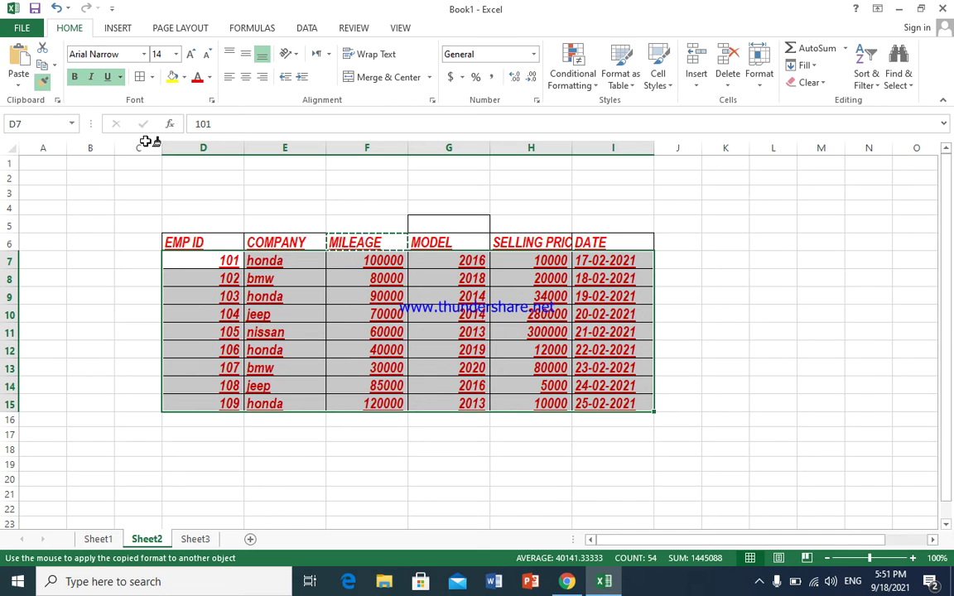
Undo all the copied formatting and the EMP ID header's font, size, underline and italic changes
click(54, 9)
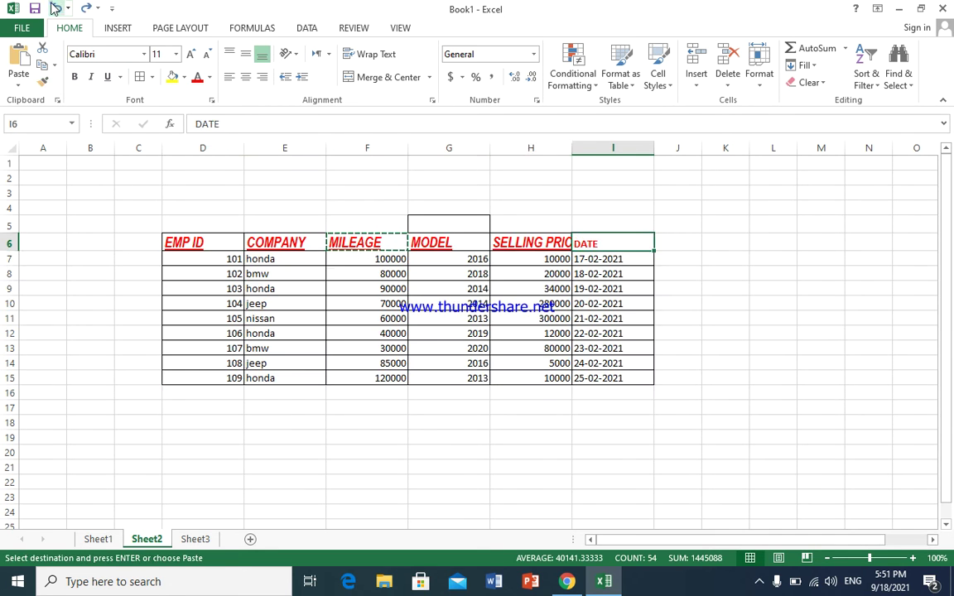
click(55, 8)
click(55, 8)
click(54, 8)
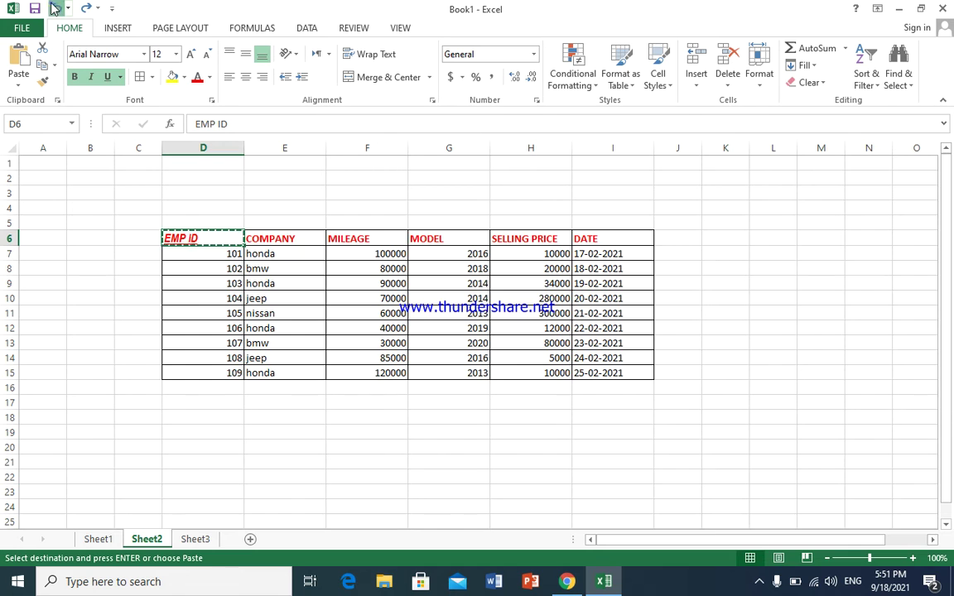
click(54, 7)
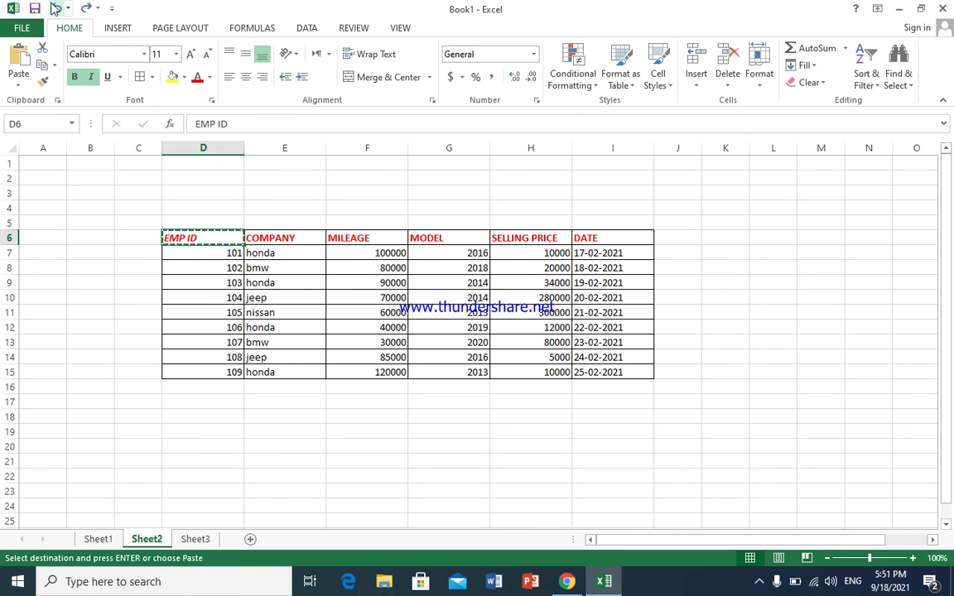
click(55, 8)
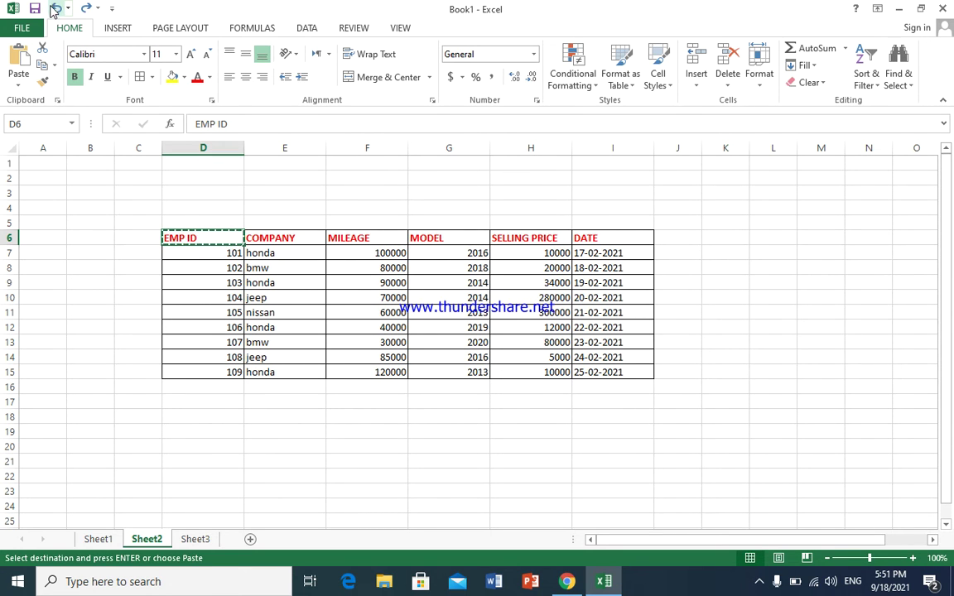
click(168, 295)
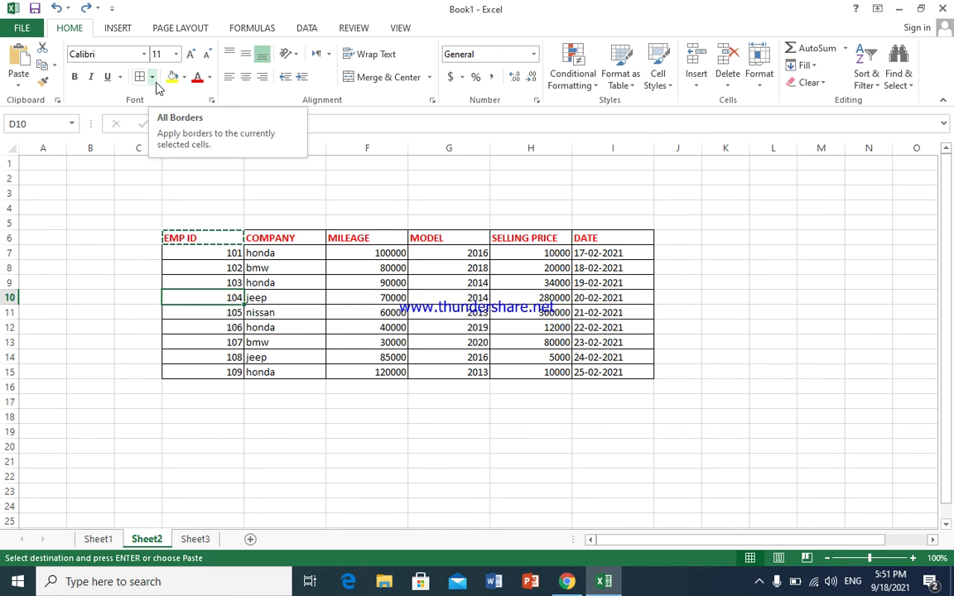
click(250, 176)
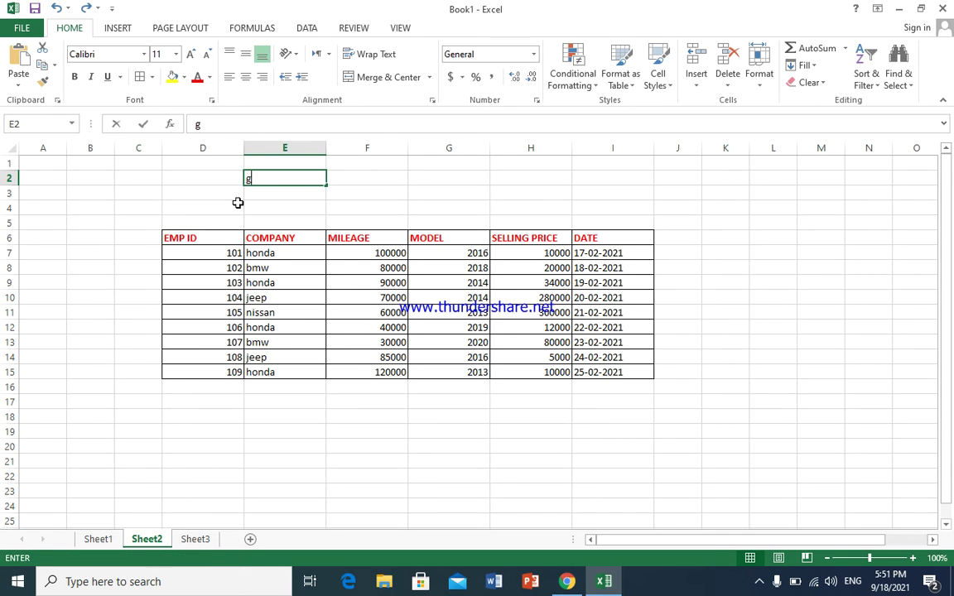
click(212, 198)
Remove all borders from the table in D6:I15
drag(204, 238, 590, 374)
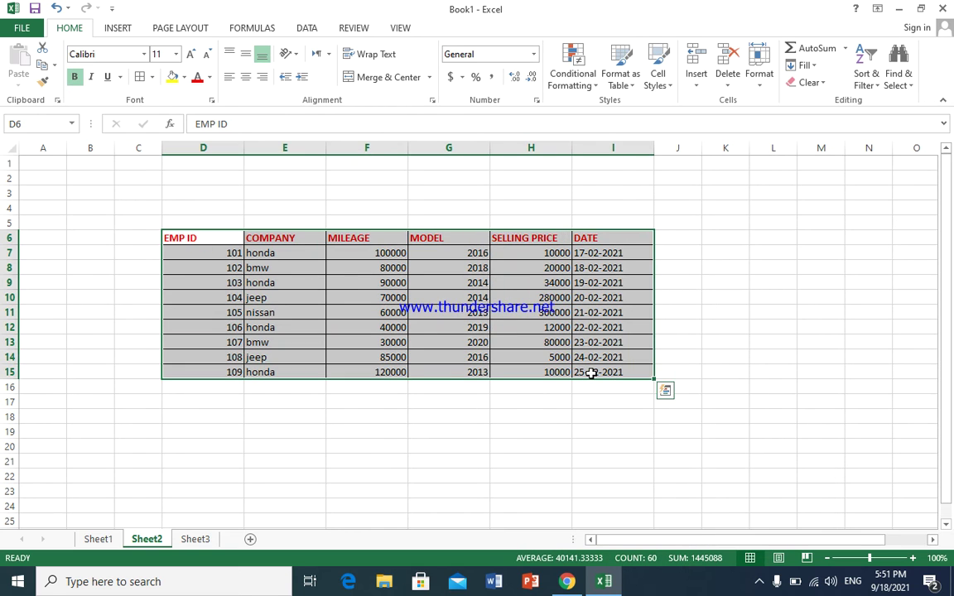
click(151, 77)
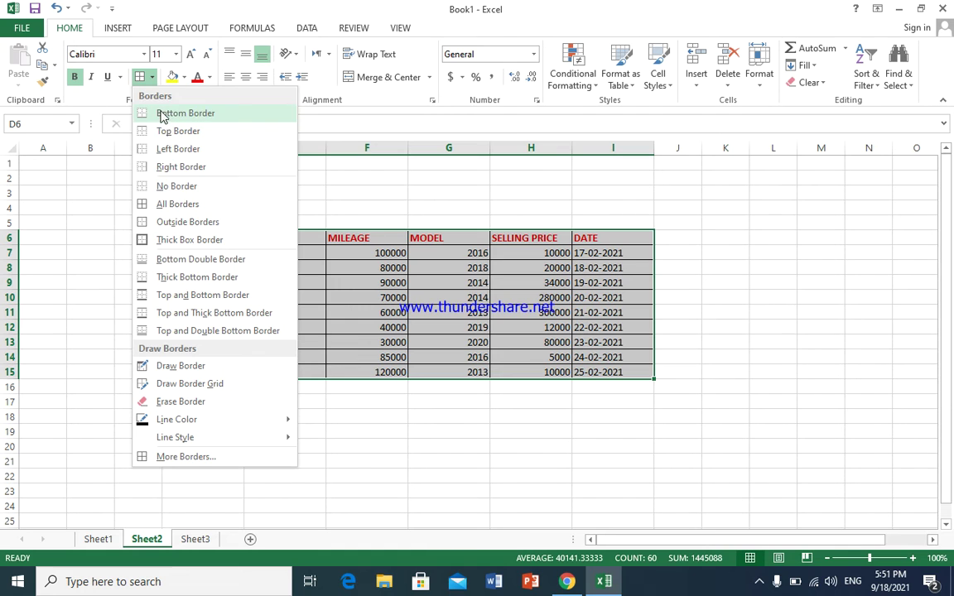
click(192, 187)
click(246, 458)
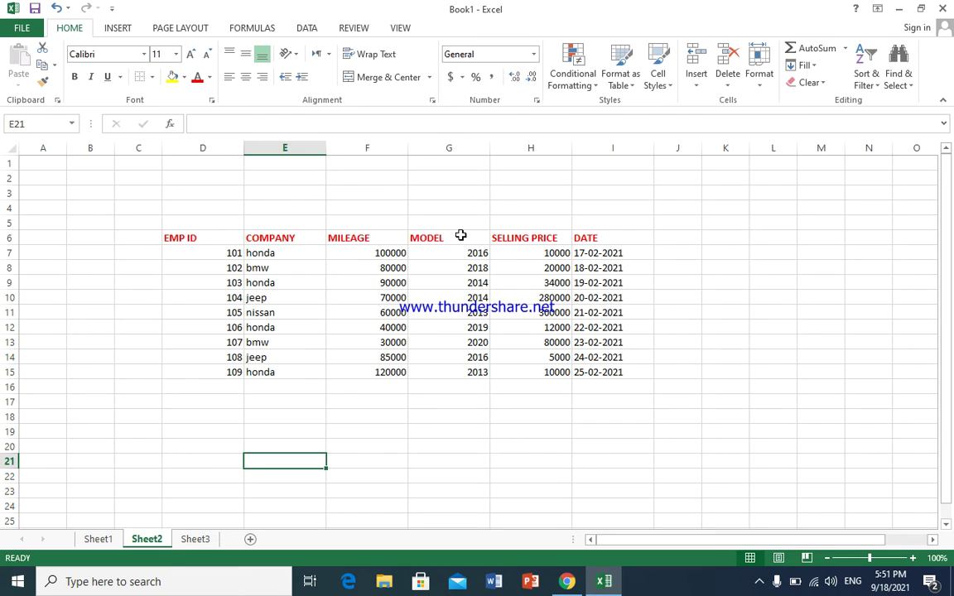
Draw a red outside border around the table in D6:I15 and red vertical border lines on both sides of the MILEAGE column
click(152, 77)
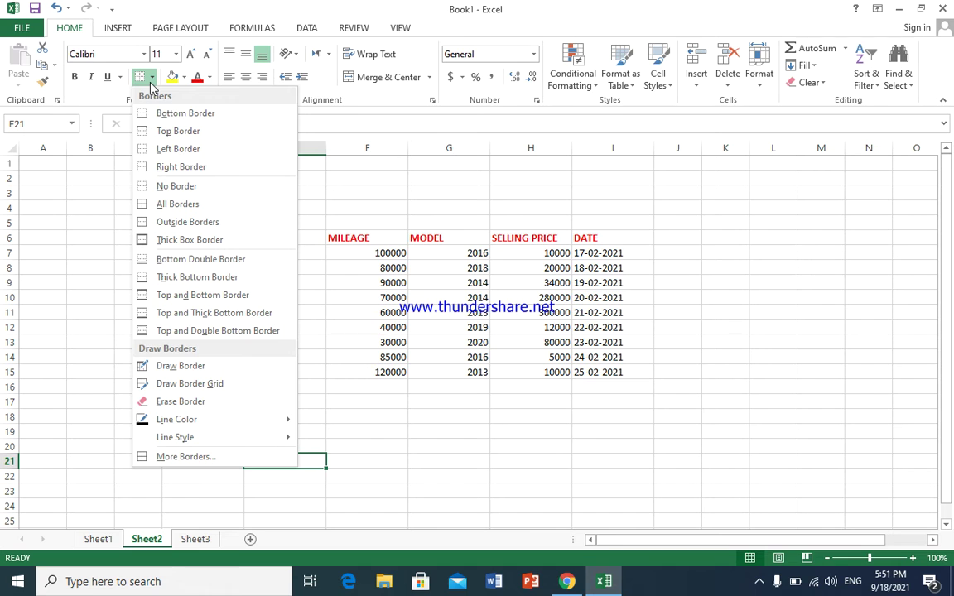
click(170, 131)
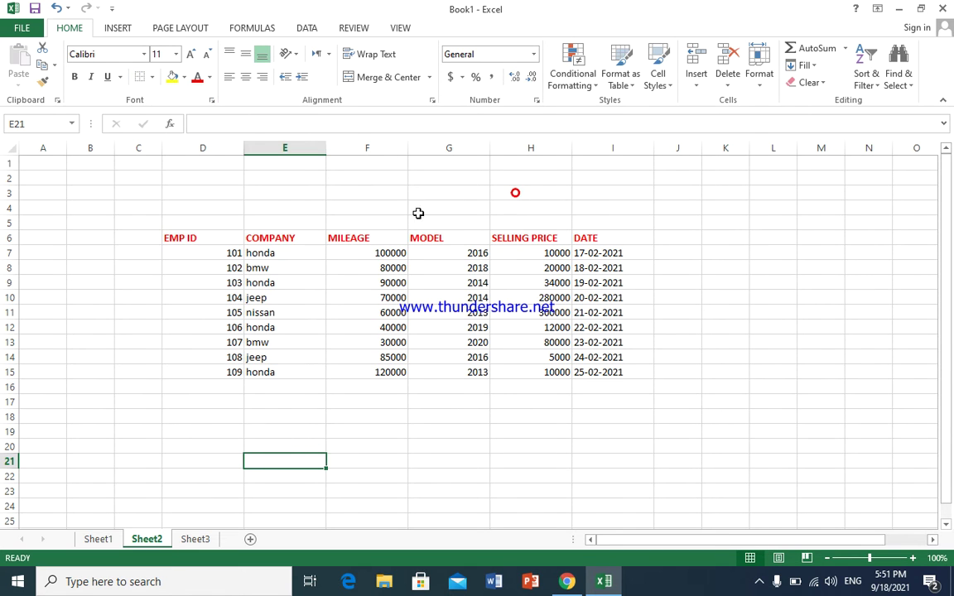
drag(170, 239, 588, 367)
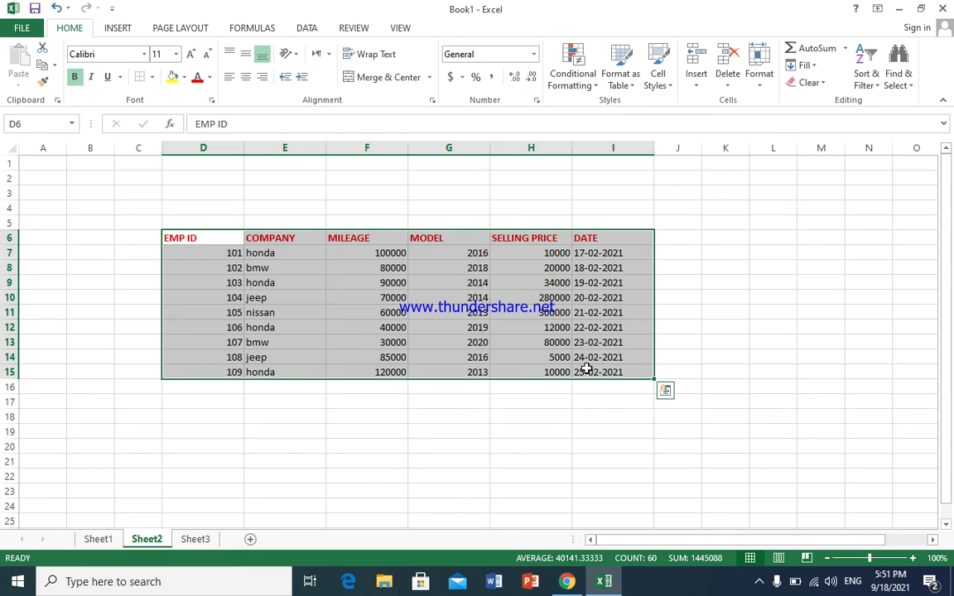
click(154, 77)
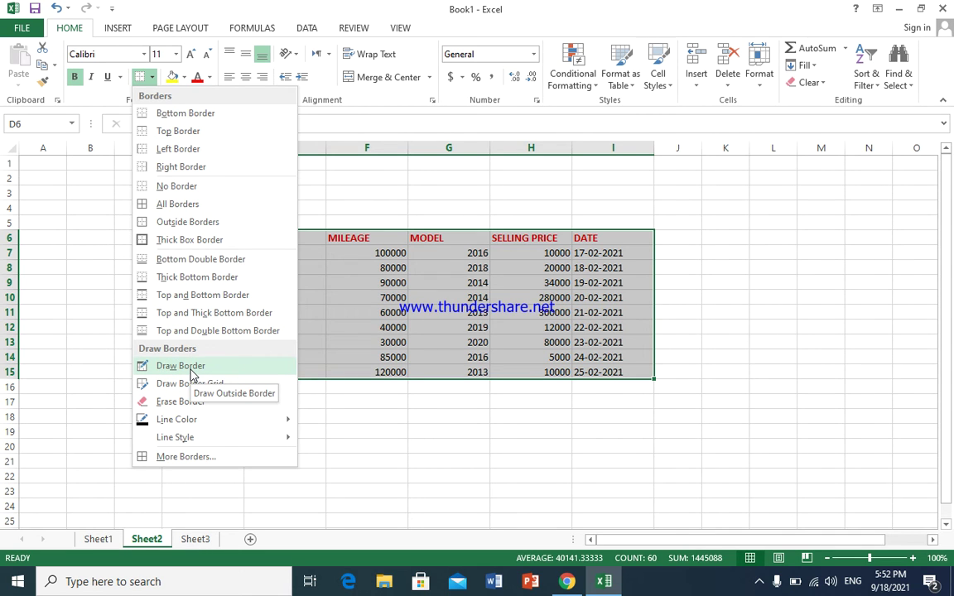
mouse_move(208, 419)
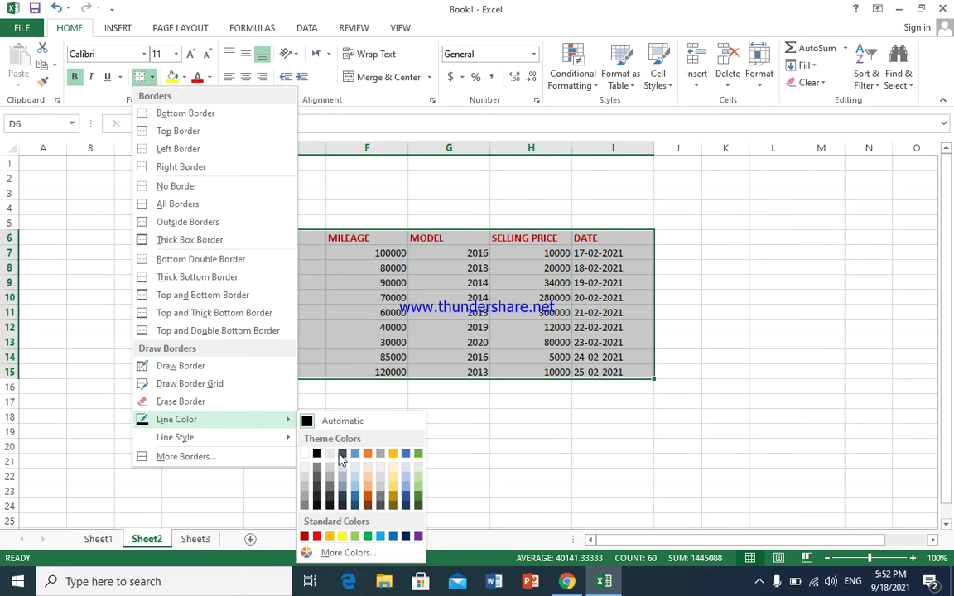
click(315, 538)
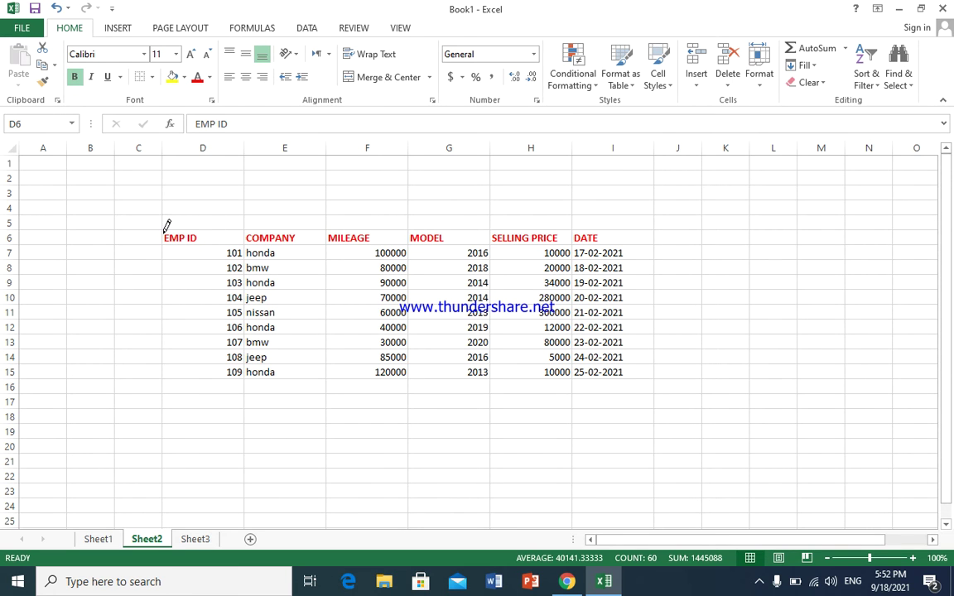
mouse_move(163, 229)
mouse_down()
mouse_move(330, 321)
mouse_move(584, 374)
mouse_up()
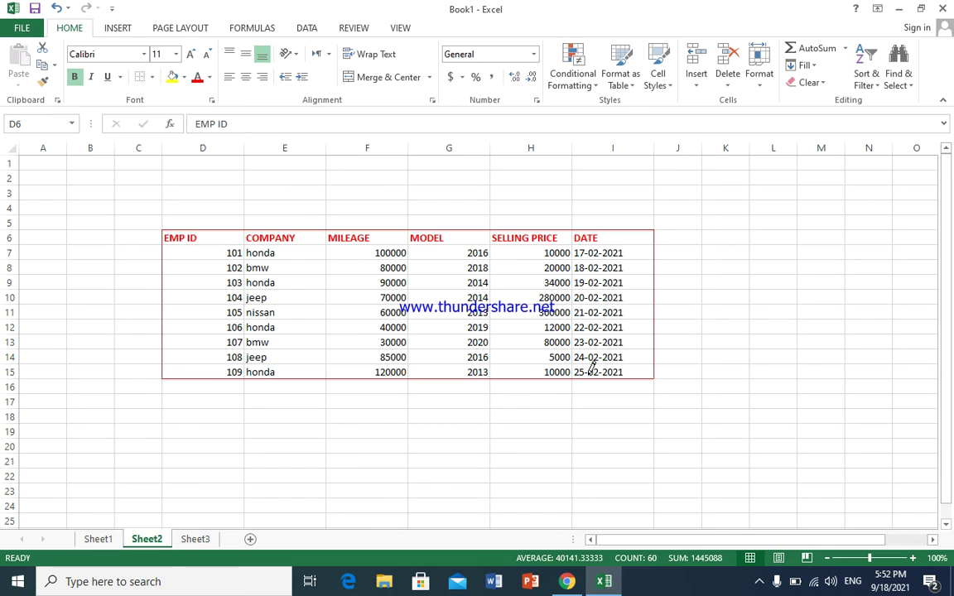
drag(412, 229, 416, 330)
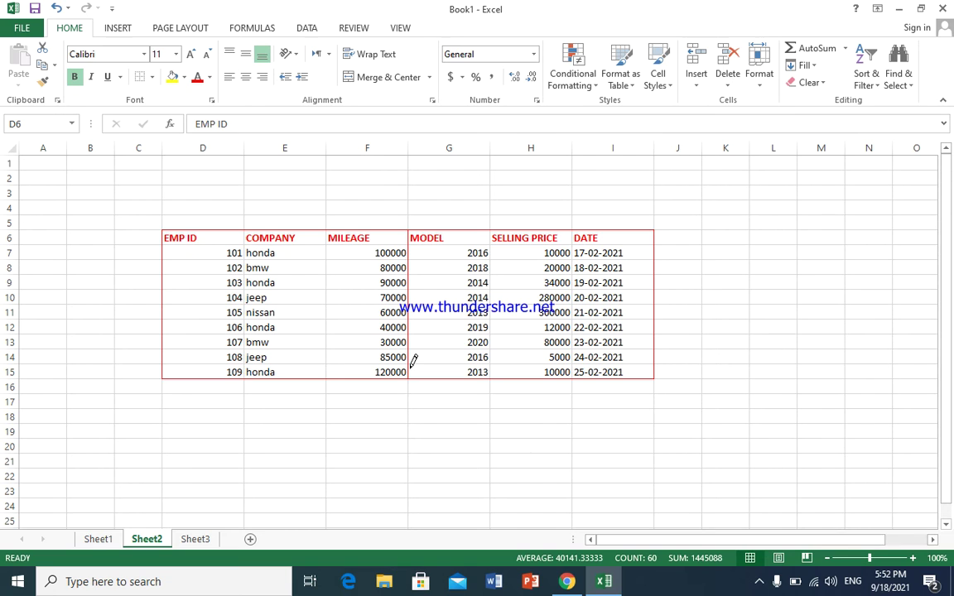
drag(327, 240, 330, 372)
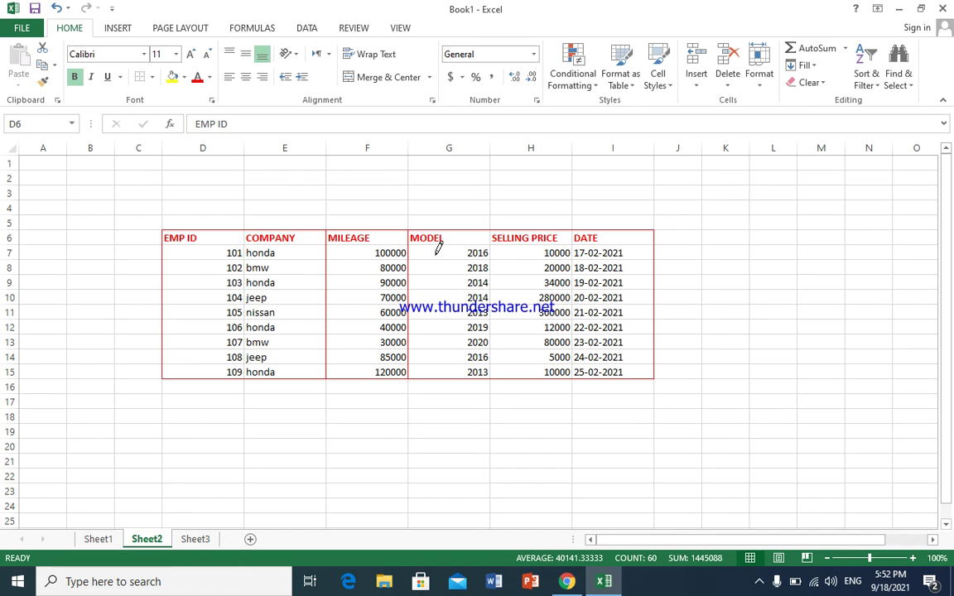
Draw a red border grid over all cells of the table in D6:I15
click(151, 77)
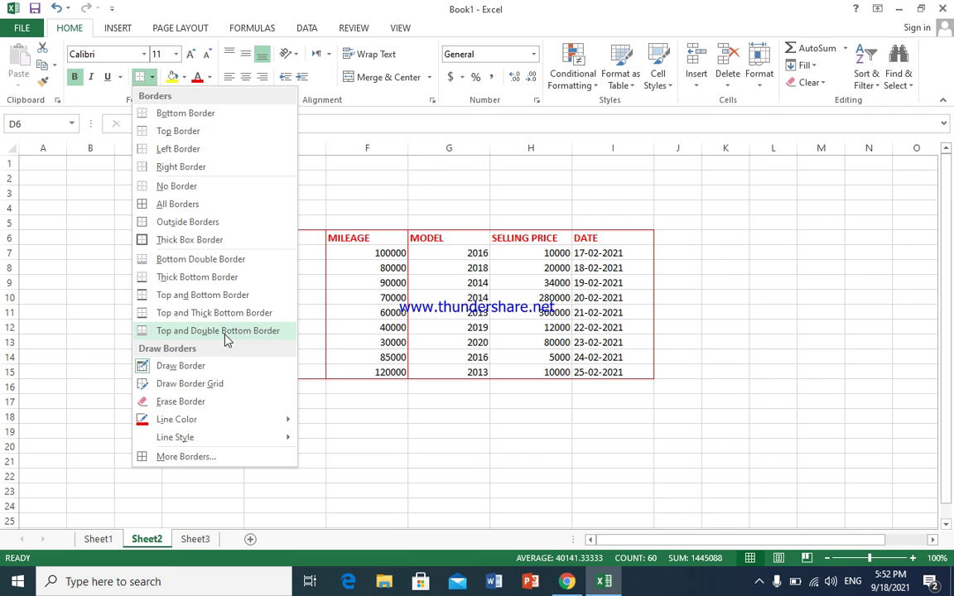
click(222, 384)
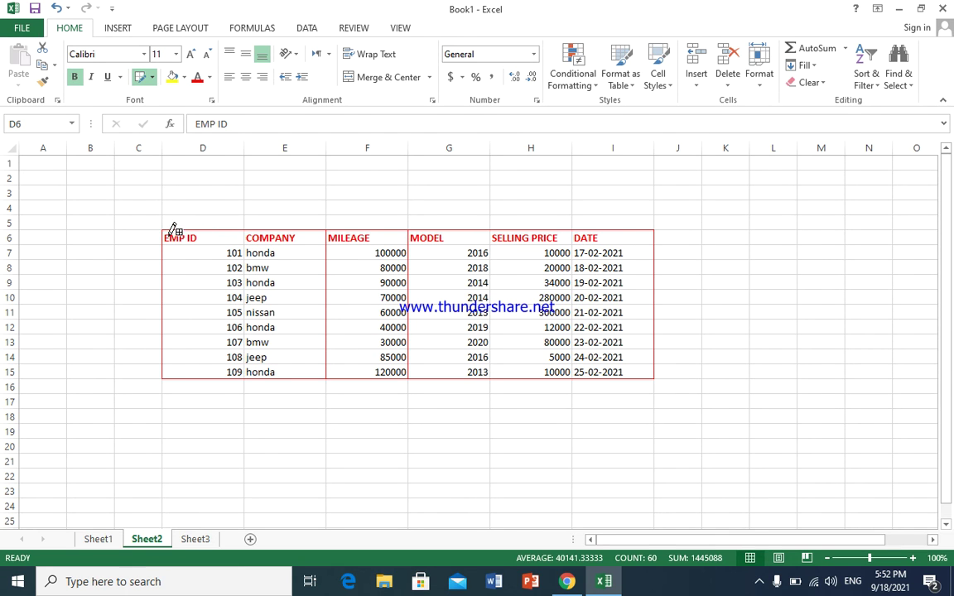
mouse_move(166, 227)
mouse_down()
mouse_move(231, 282)
mouse_move(366, 335)
mouse_move(489, 357)
mouse_up()
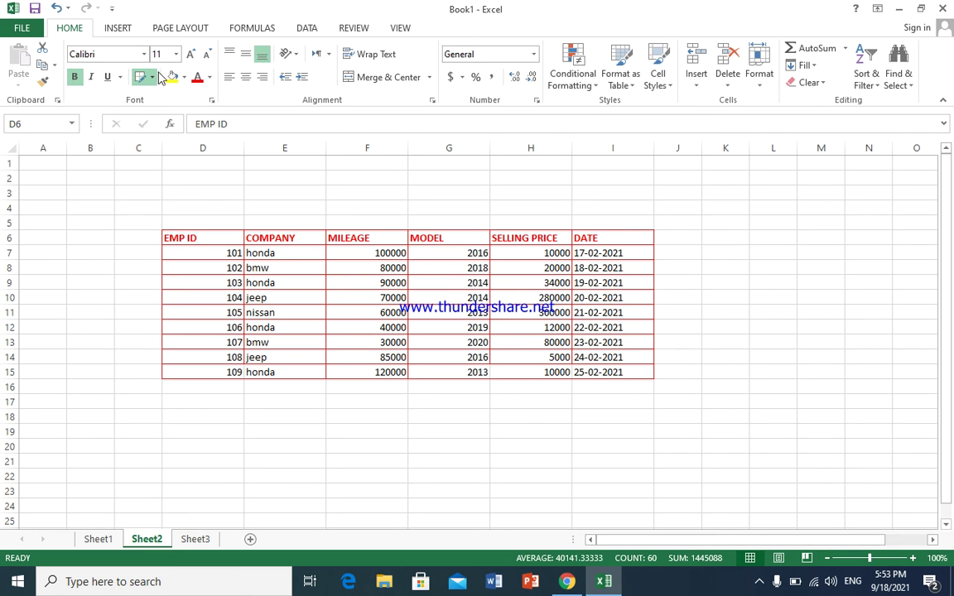
Stop drawing the border grid and remove all borders from the table in D6:I15
click(152, 77)
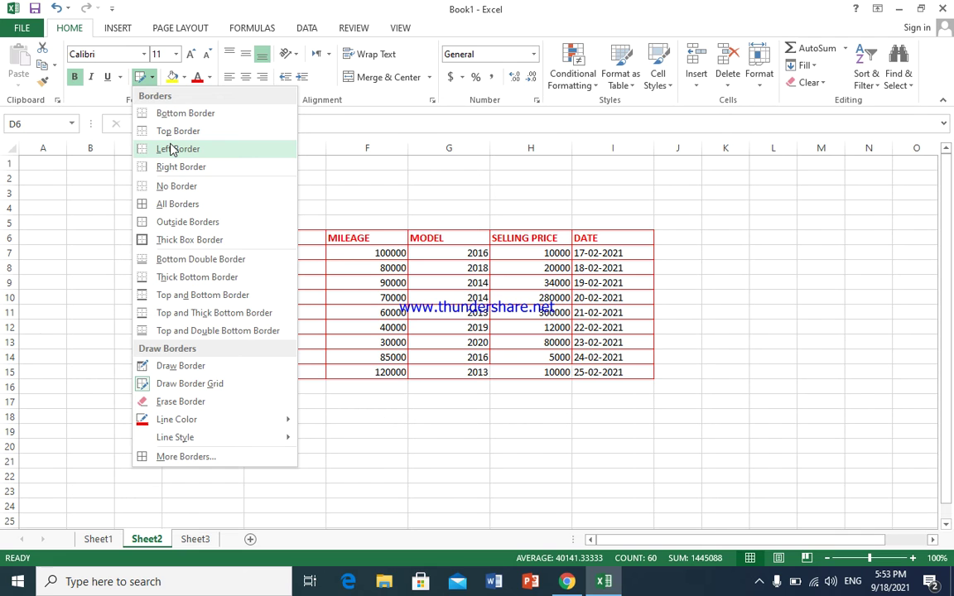
click(444, 194)
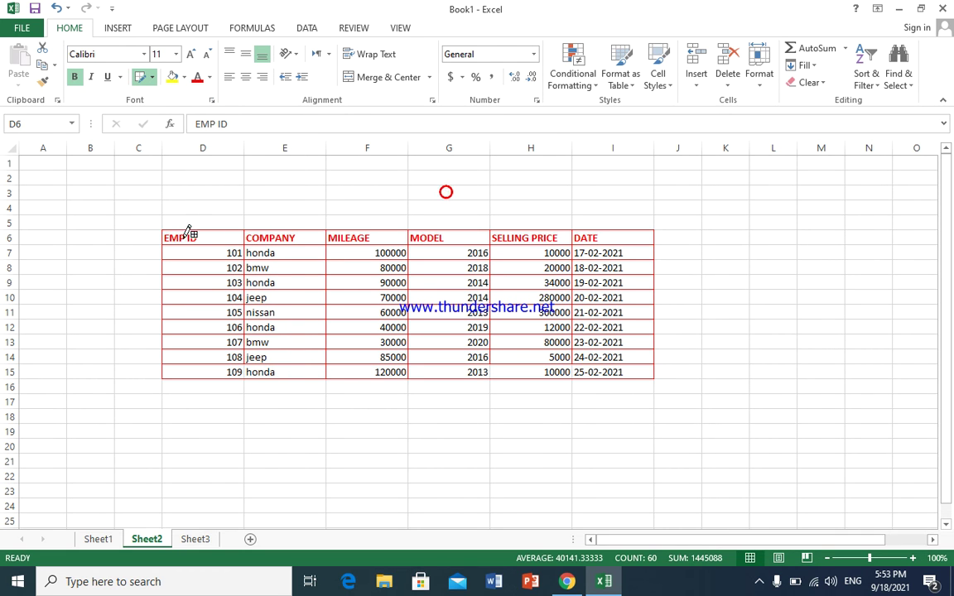
click(142, 77)
click(205, 177)
drag(174, 236, 616, 371)
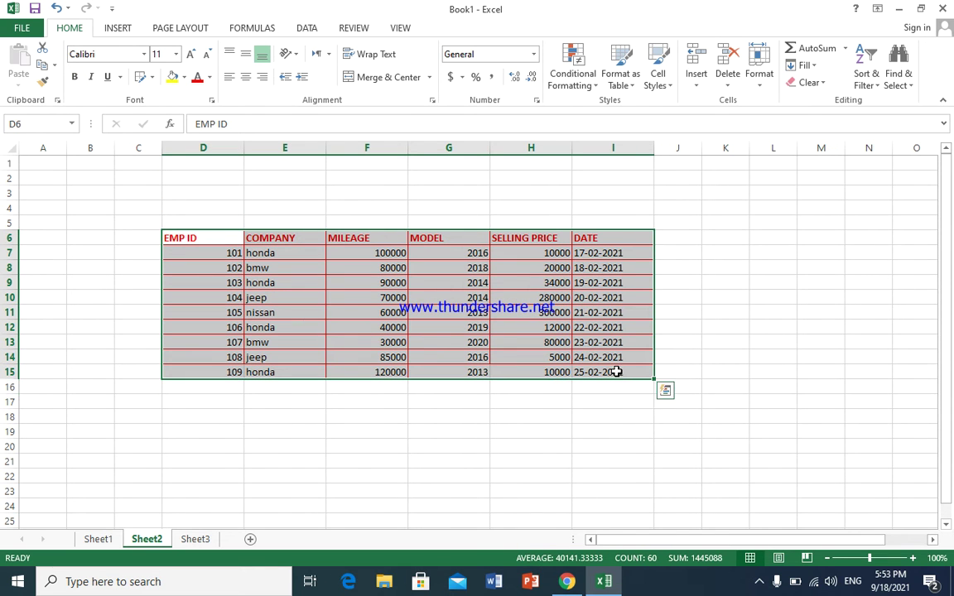
click(151, 77)
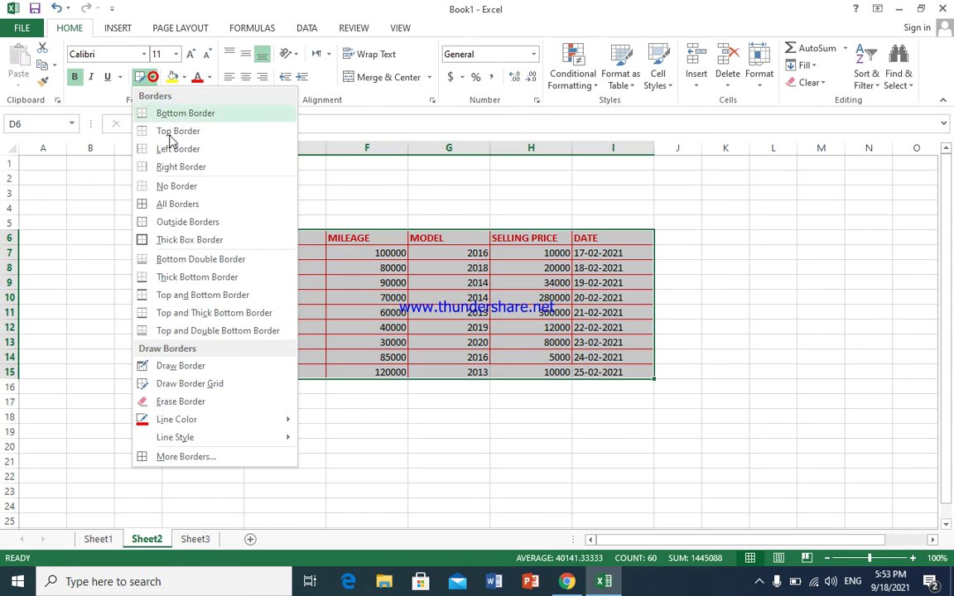
click(176, 187)
click(187, 204)
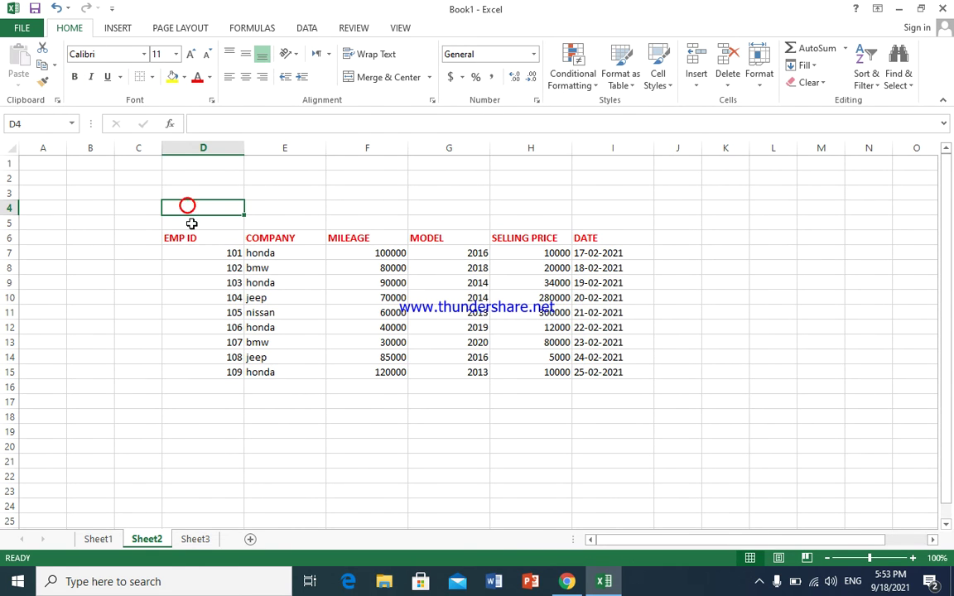
Apply red All Borders to the table in D6:I15
click(189, 237)
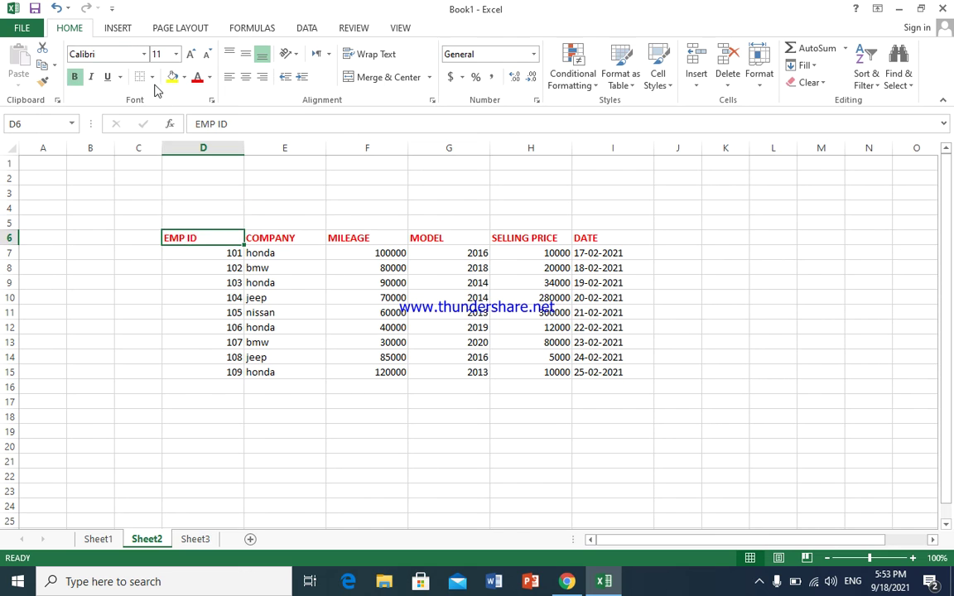
click(151, 77)
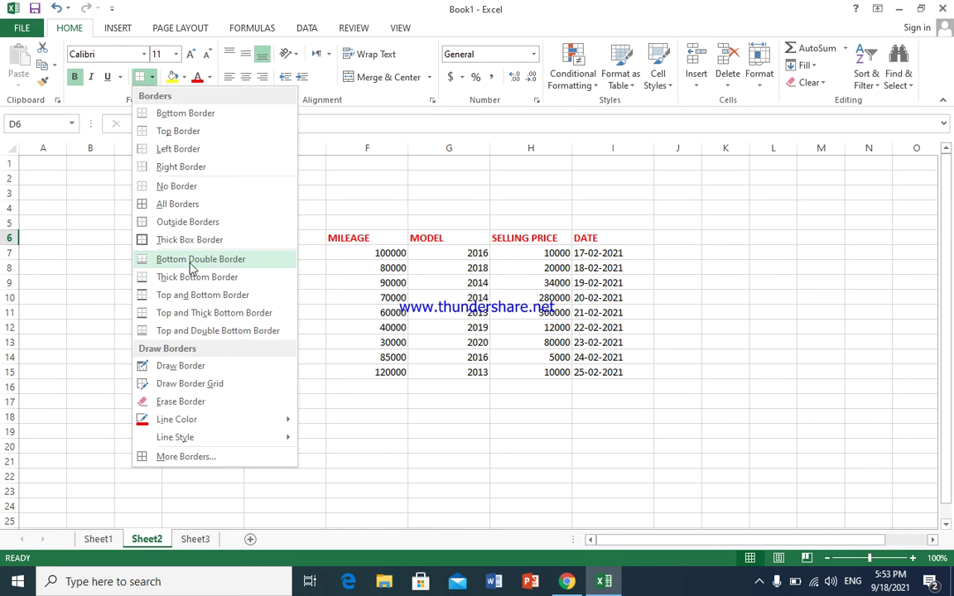
click(177, 404)
drag(206, 238, 580, 374)
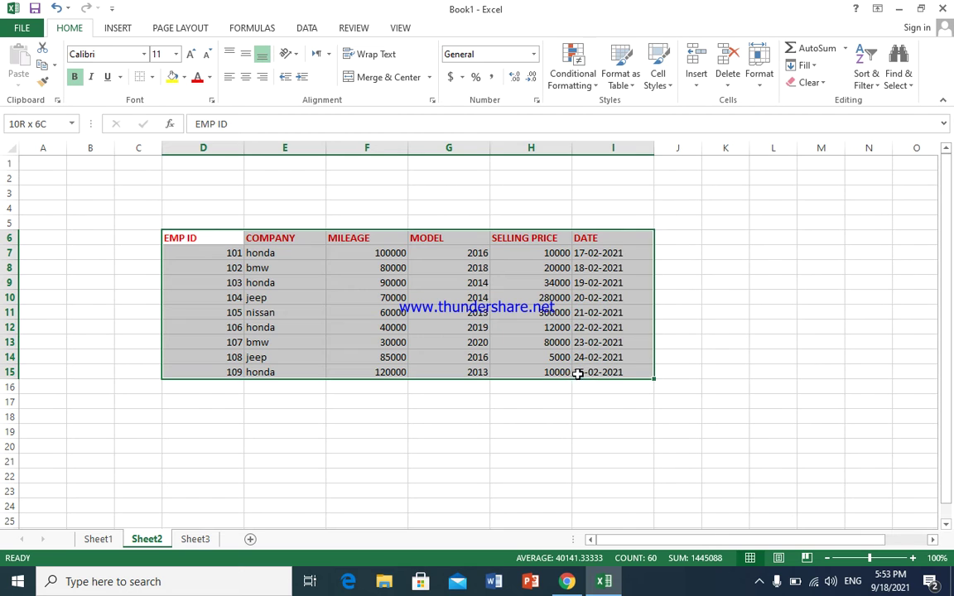
click(152, 82)
click(149, 201)
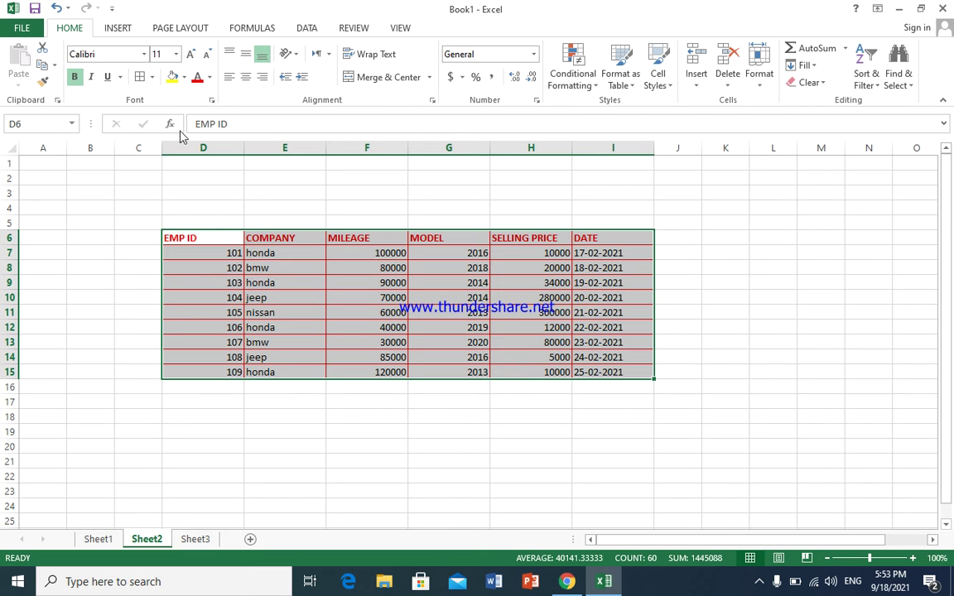
click(186, 246)
drag(189, 238, 576, 371)
click(278, 238)
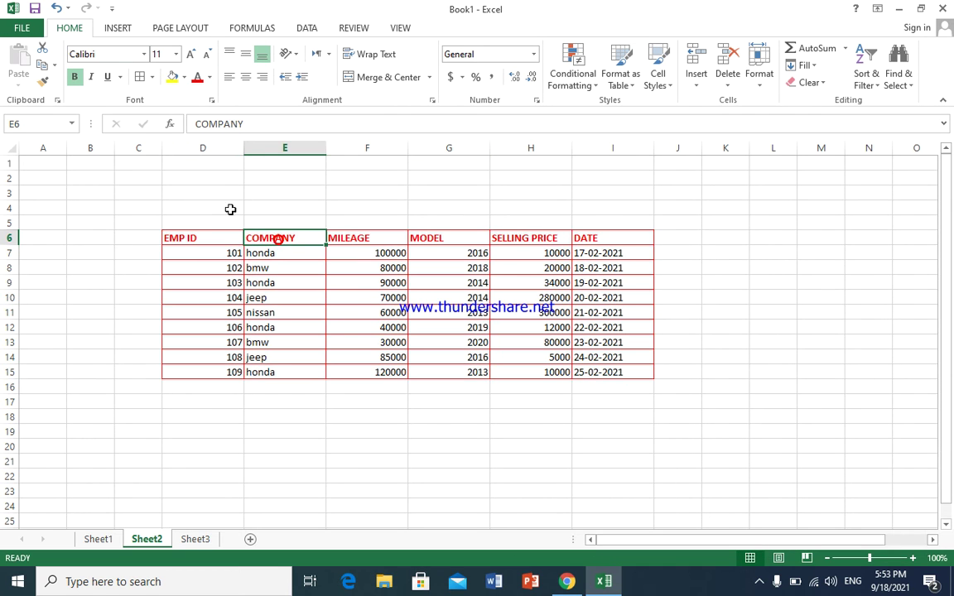
Erase individual inner border segments in the COMPANY, MILEAGE and MODEL columns with Erase Border
click(149, 77)
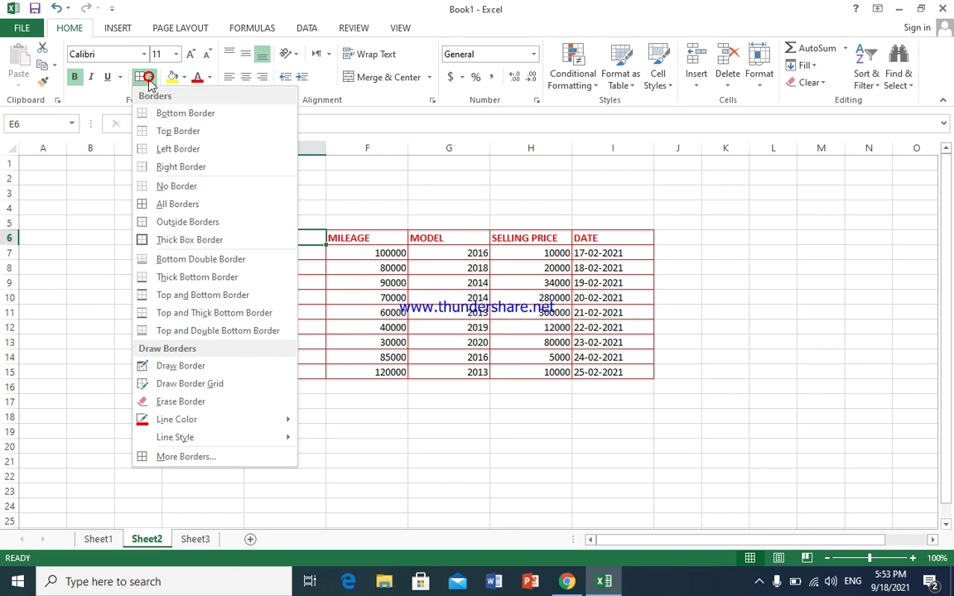
click(170, 405)
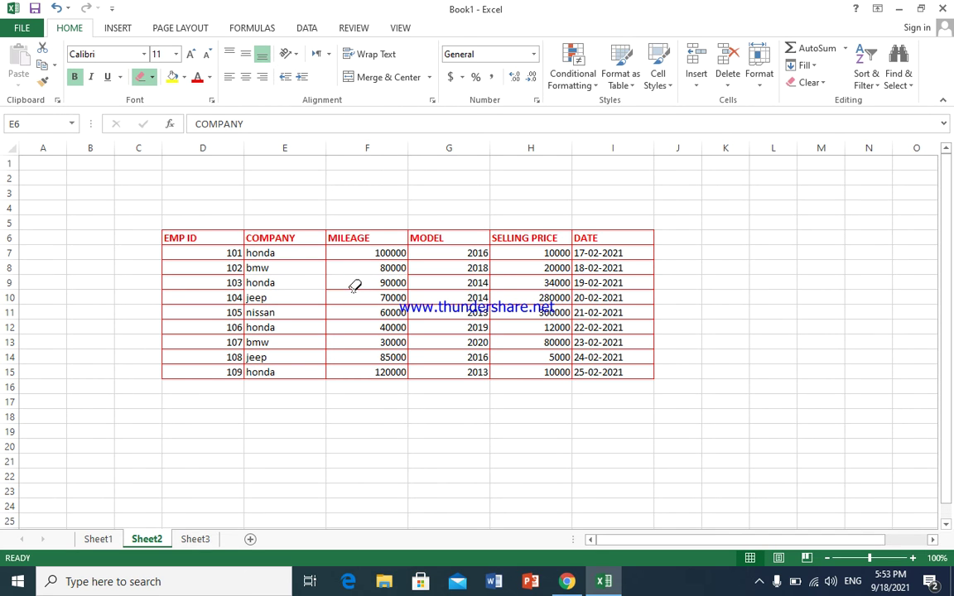
click(315, 331)
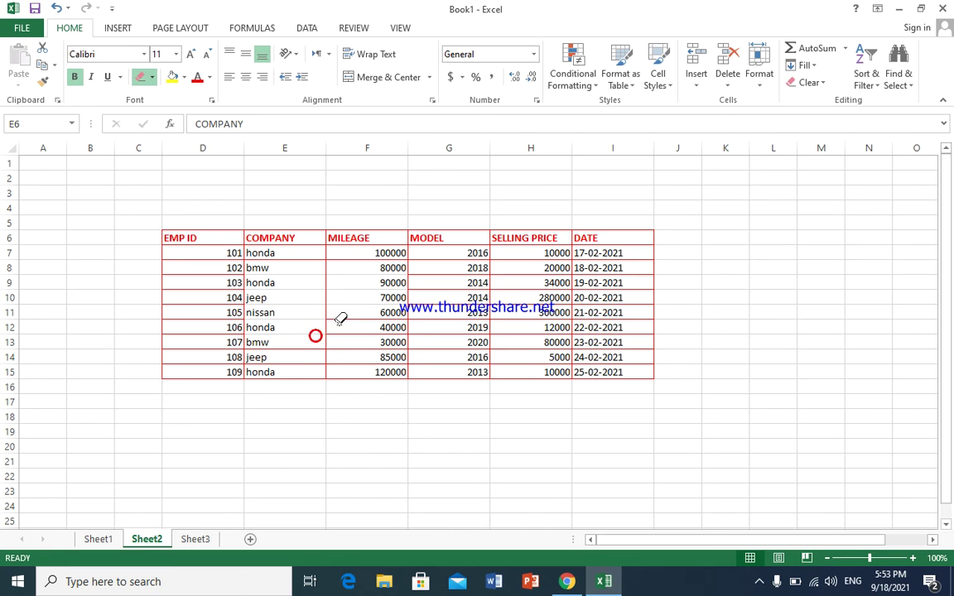
click(447, 286)
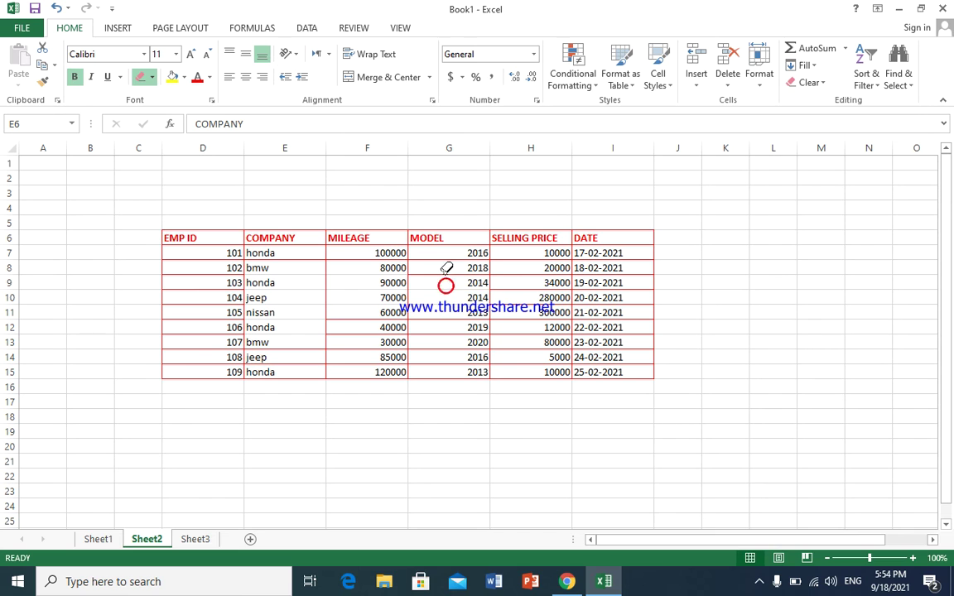
click(446, 275)
click(445, 259)
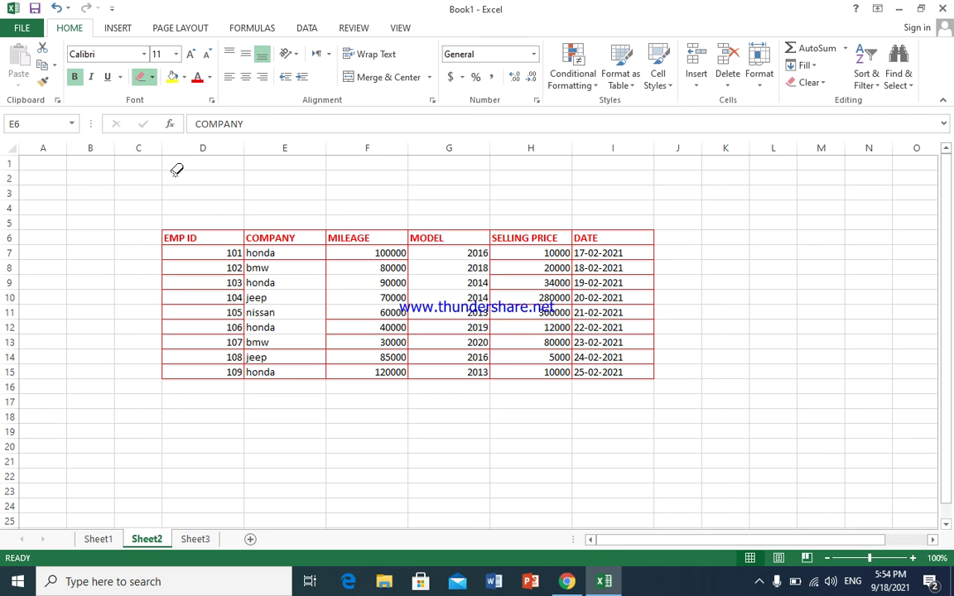
Set the border line style to the thickest solid line and draw a red border grid over the table in D6:I15
click(152, 77)
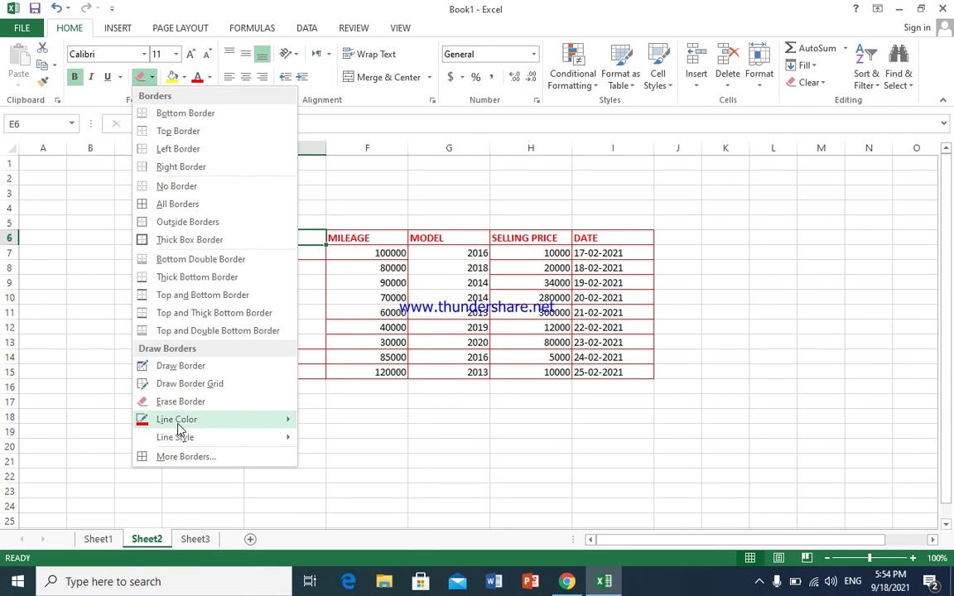
mouse_move(181, 420)
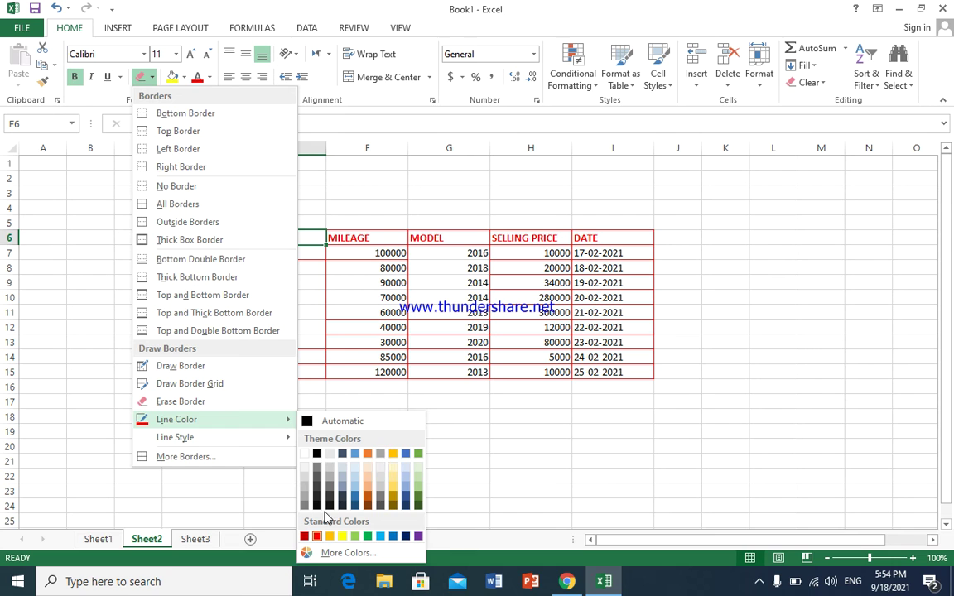
mouse_move(269, 440)
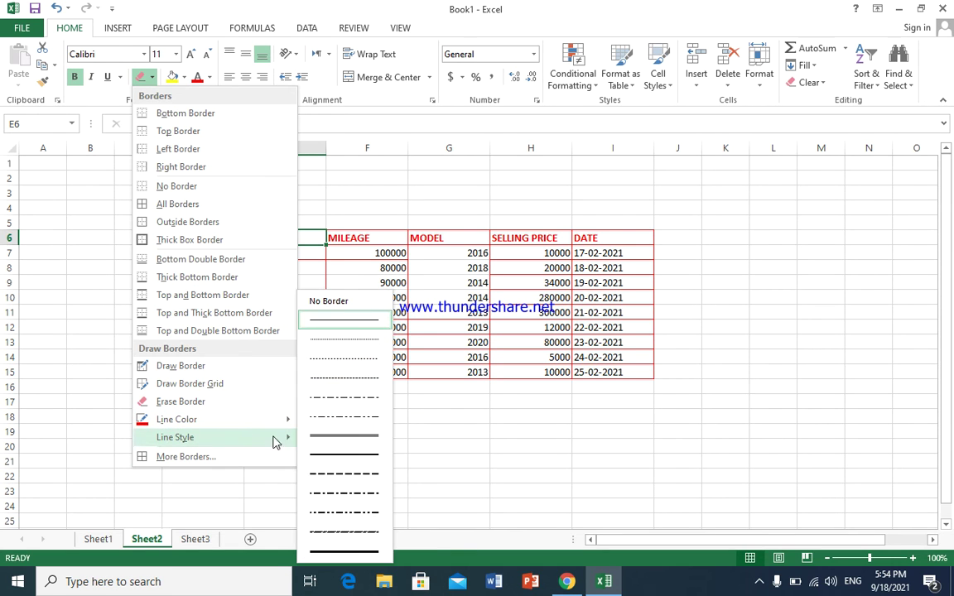
click(342, 551)
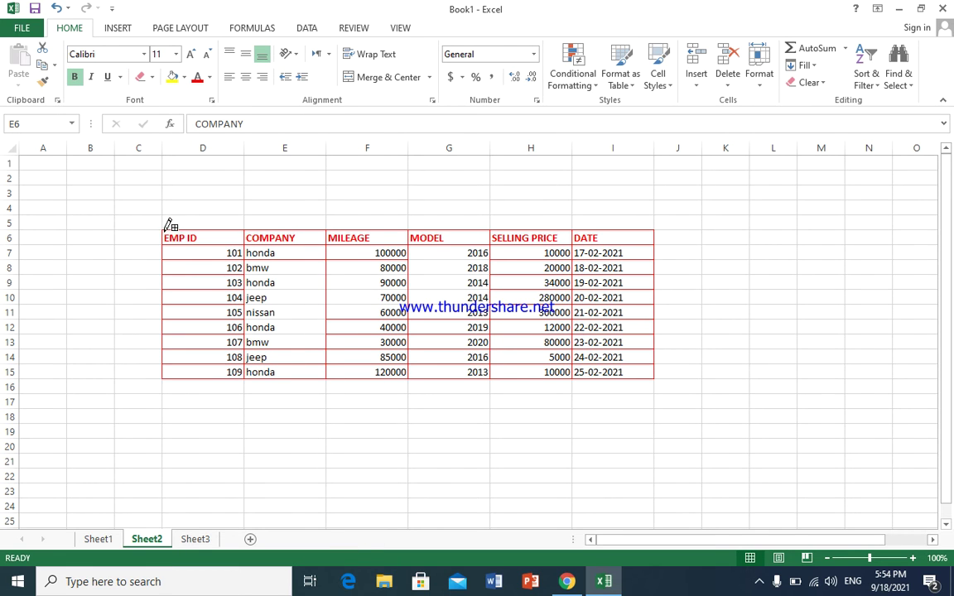
mouse_move(164, 231)
mouse_down()
mouse_move(198, 282)
mouse_move(499, 341)
mouse_move(571, 343)
mouse_move(621, 370)
mouse_up()
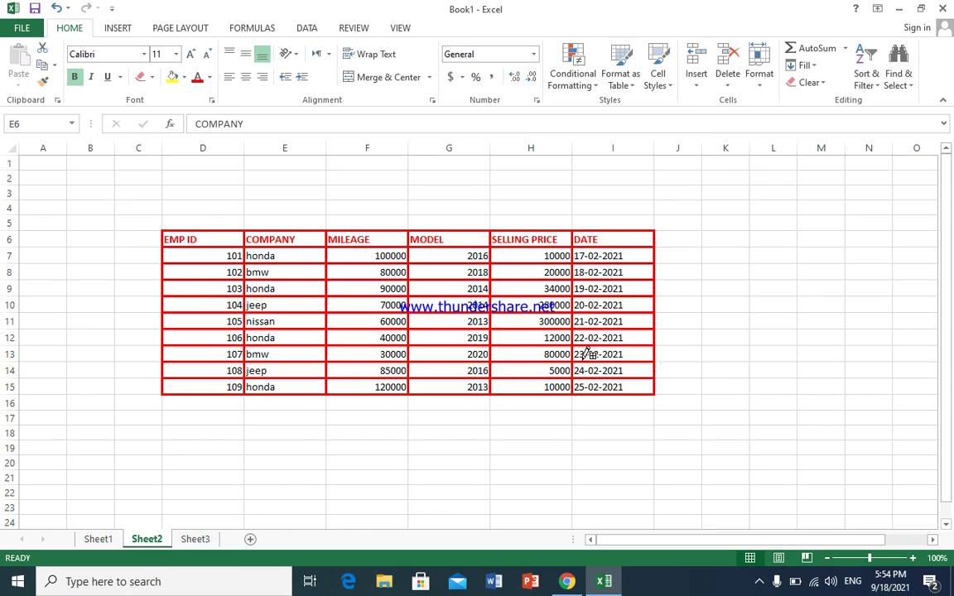
Remove the thick red borders from the table in D6:I15
click(154, 77)
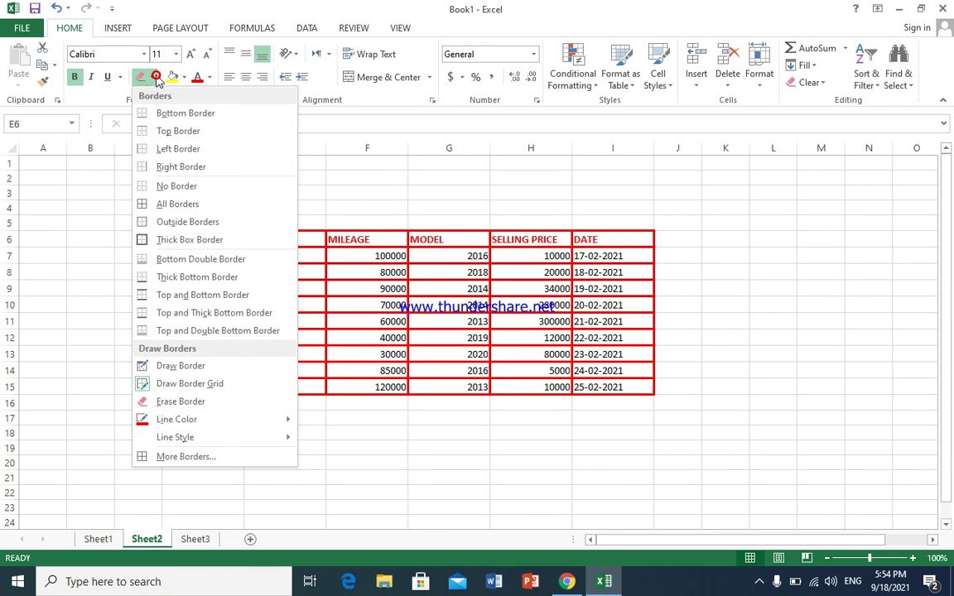
click(158, 185)
drag(165, 239, 592, 389)
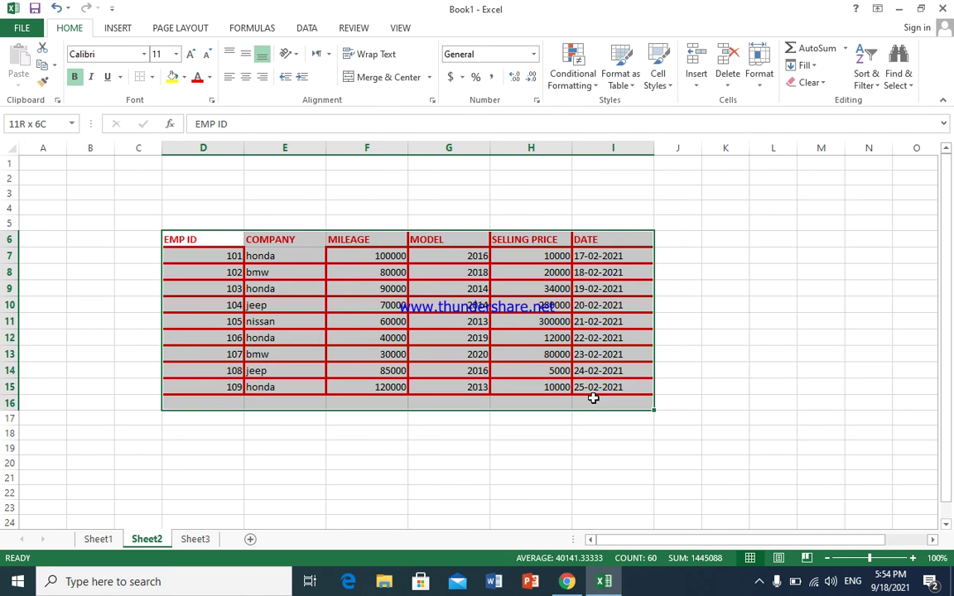
click(135, 77)
Add a thick red left border to the table in D6:I15
click(151, 77)
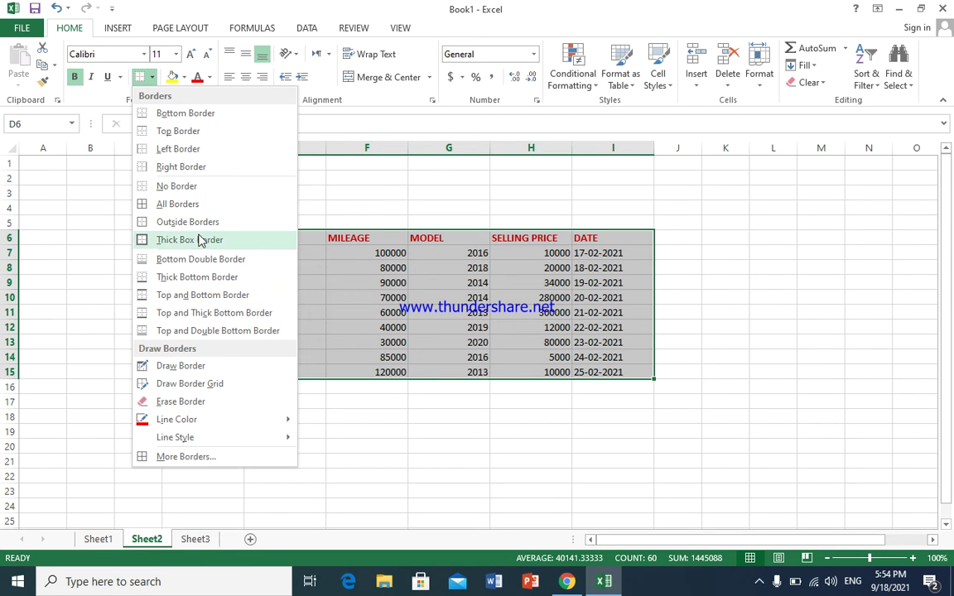
click(226, 150)
click(196, 294)
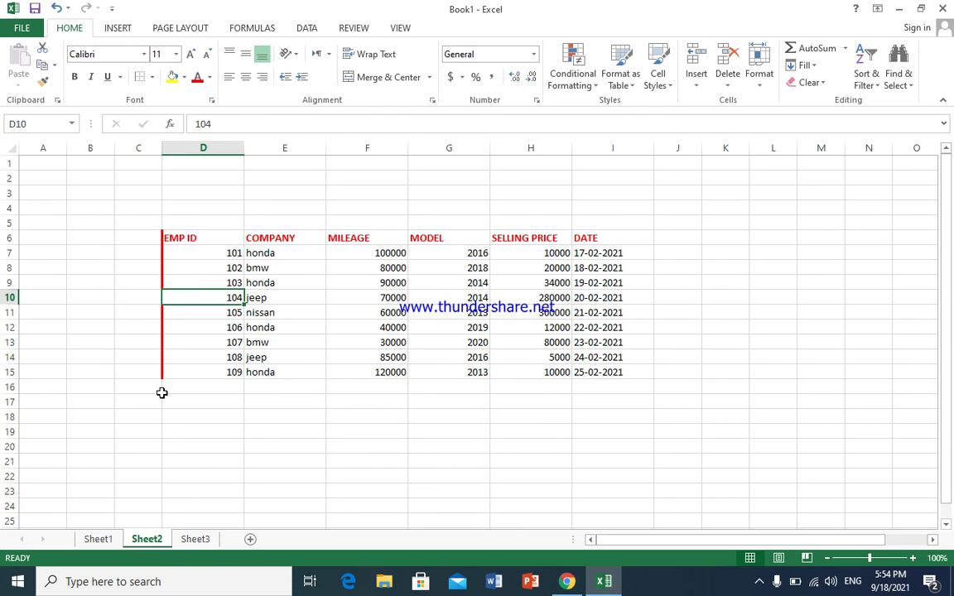
Add a thick red right border to cell D10 and to the whole table in D6:I15
click(153, 81)
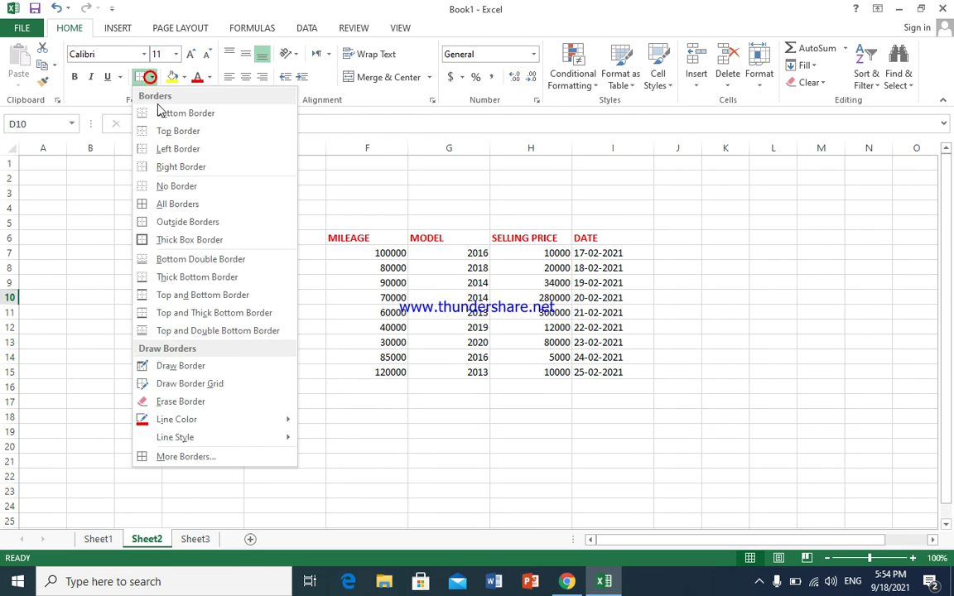
click(166, 163)
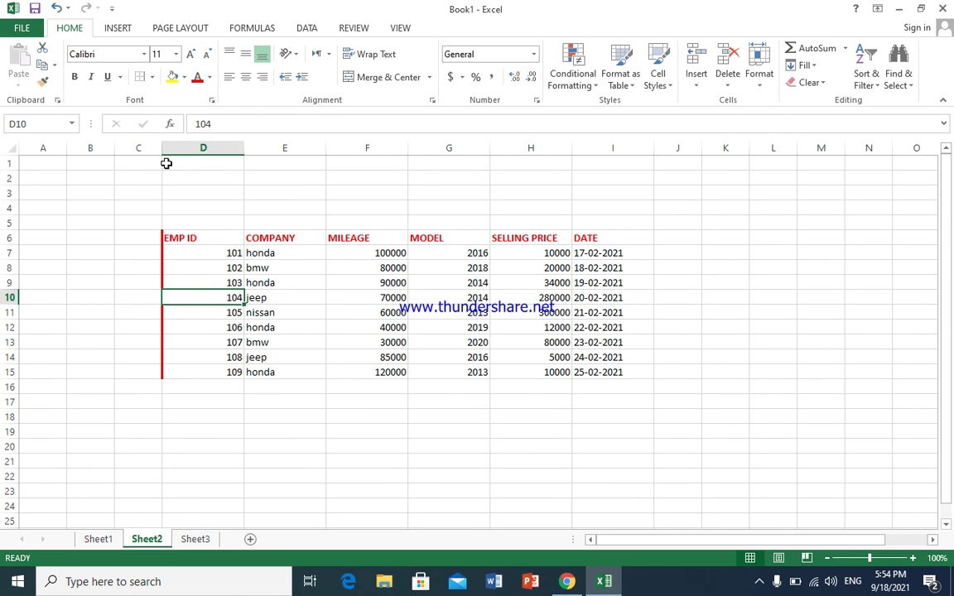
drag(163, 235, 587, 374)
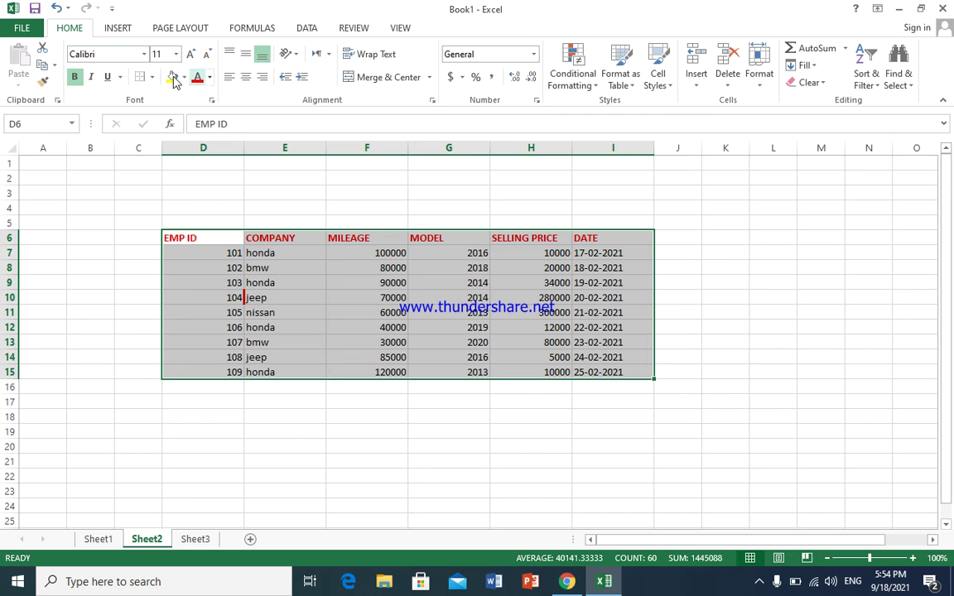
click(141, 80)
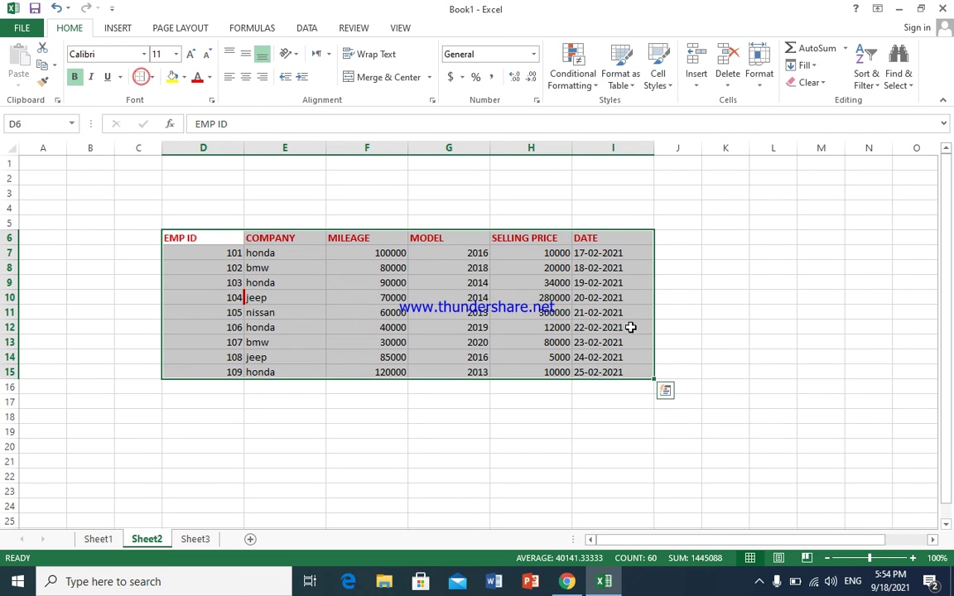
click(663, 295)
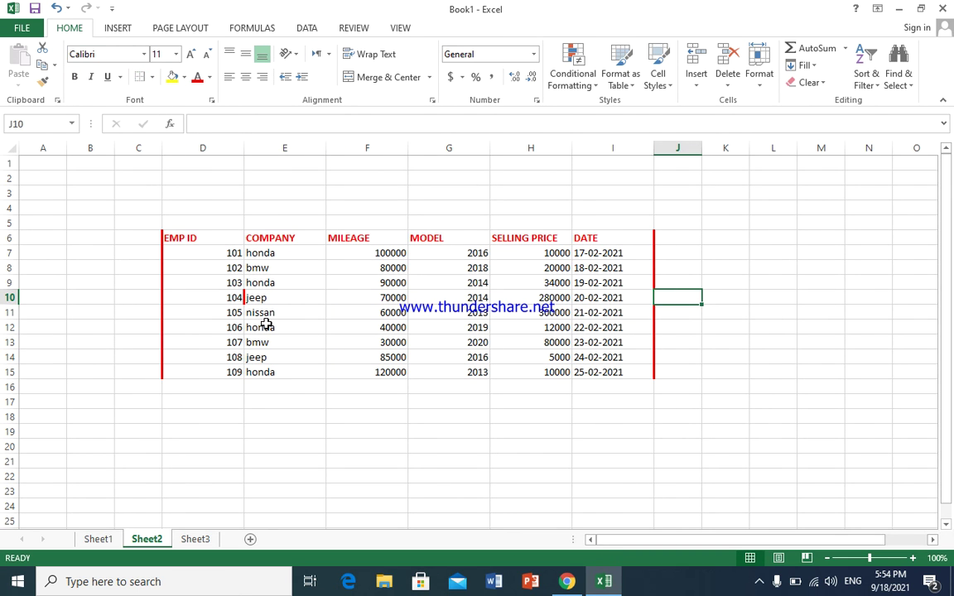
click(153, 78)
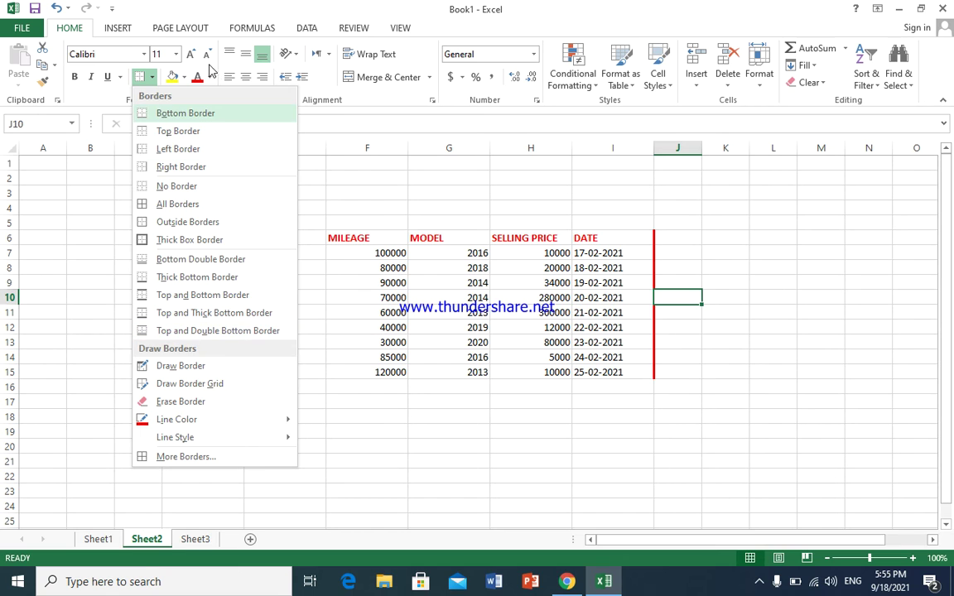
click(153, 79)
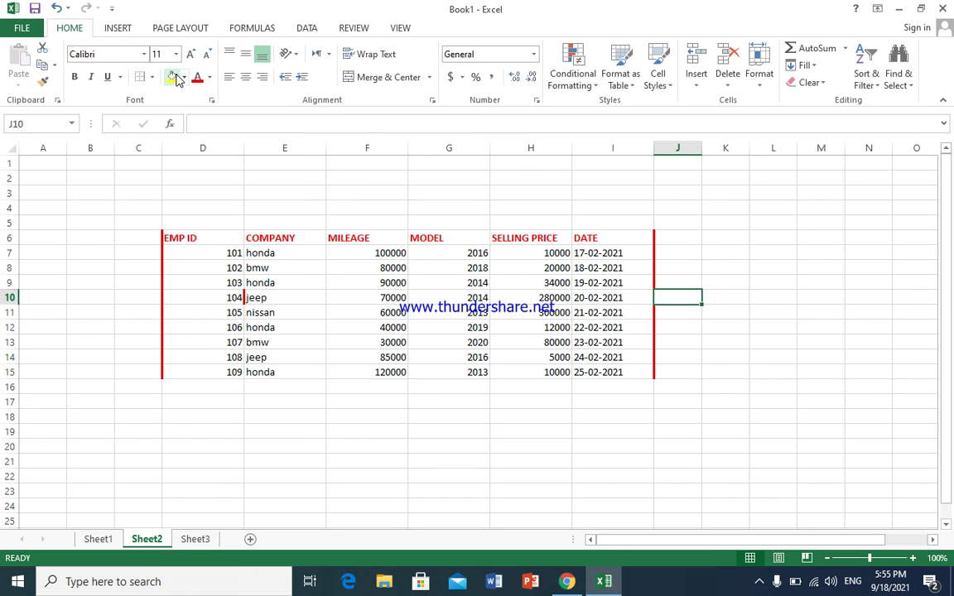
Fill the header row in D6:I6 with light blue
drag(191, 238, 592, 242)
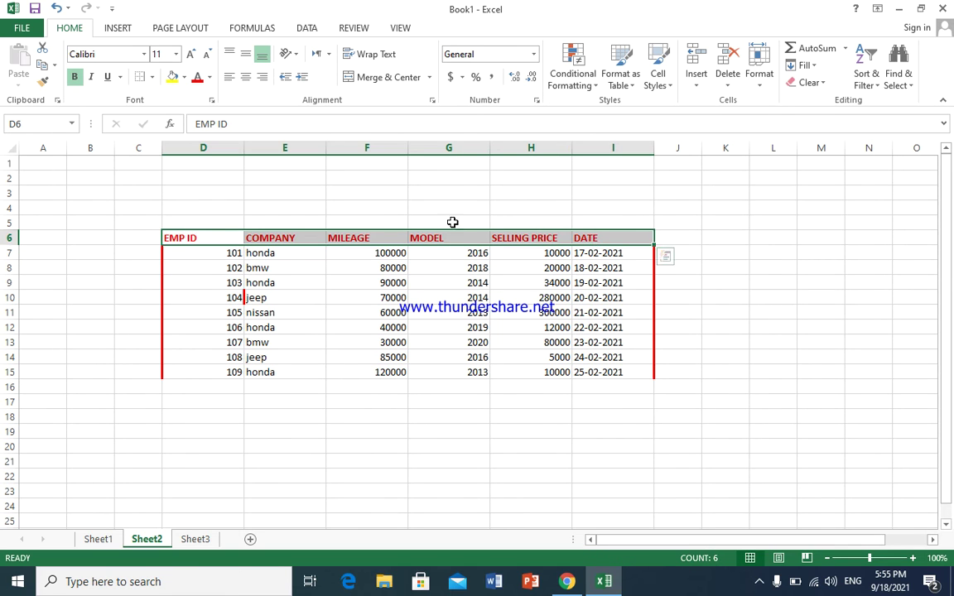
click(184, 77)
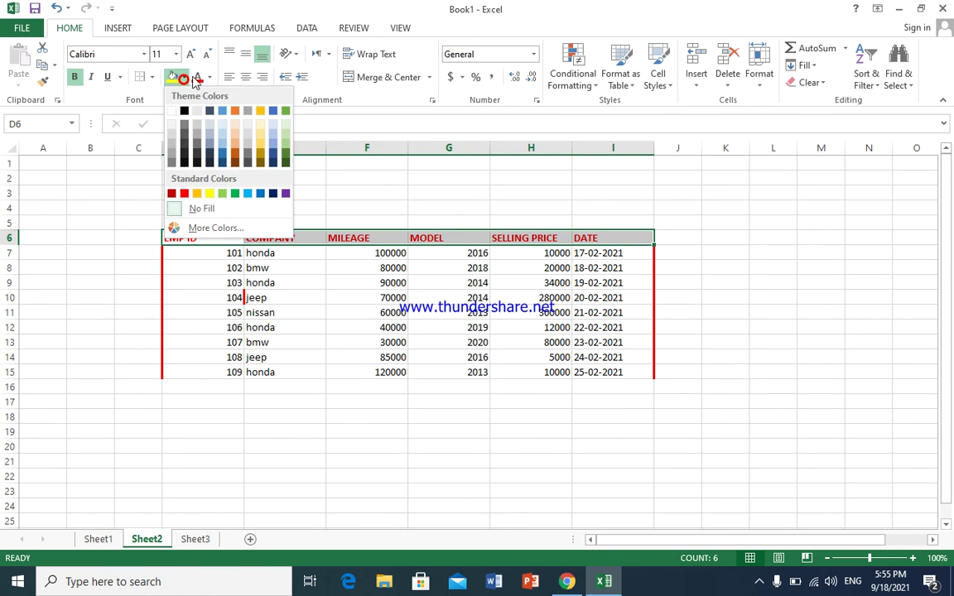
click(224, 129)
Fill the first data row in D7:I7 with very light gray
drag(175, 256, 598, 256)
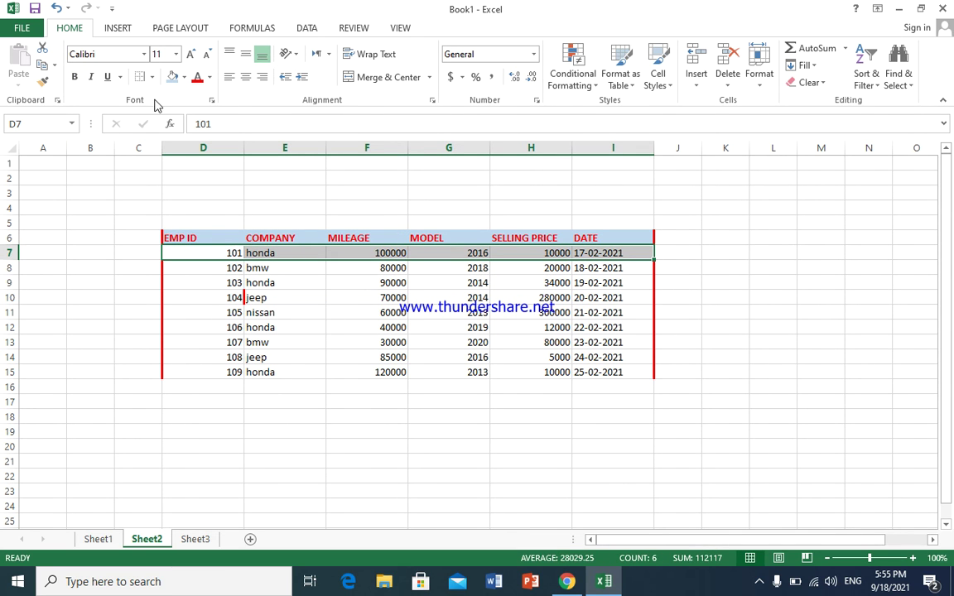
click(184, 76)
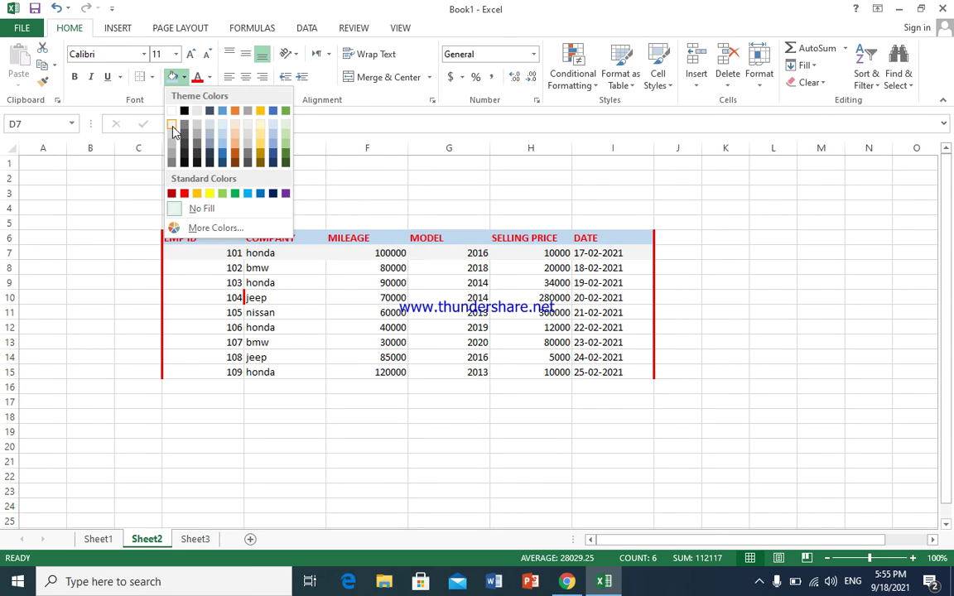
click(172, 137)
Fill the second data row in D8:I8 with light gold
drag(174, 272, 606, 270)
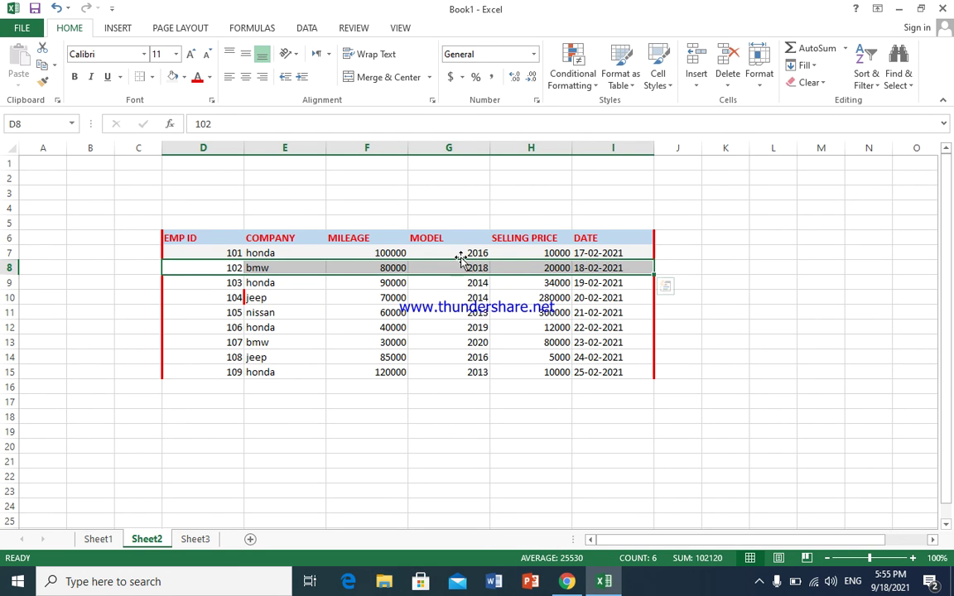
click(185, 76)
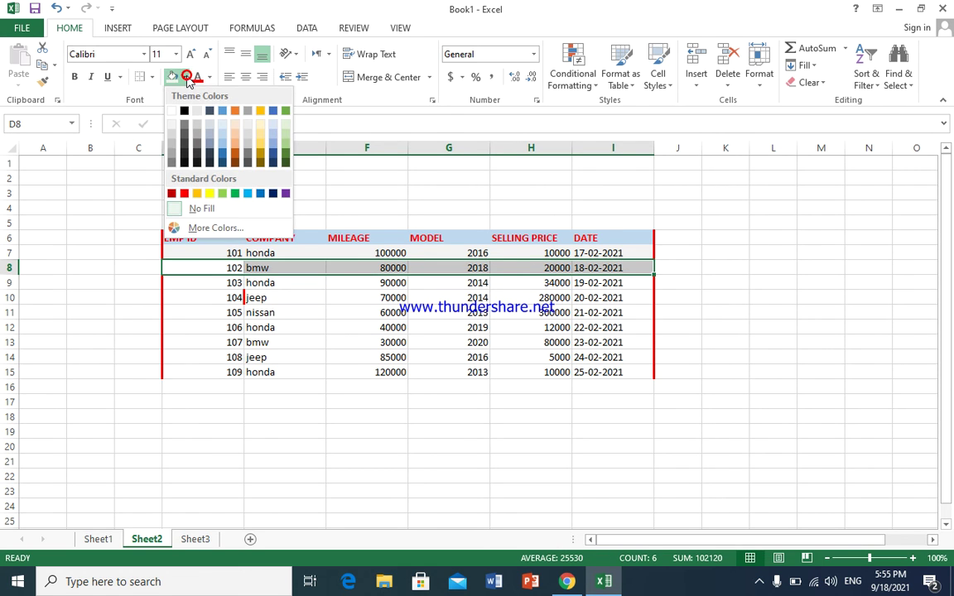
click(259, 126)
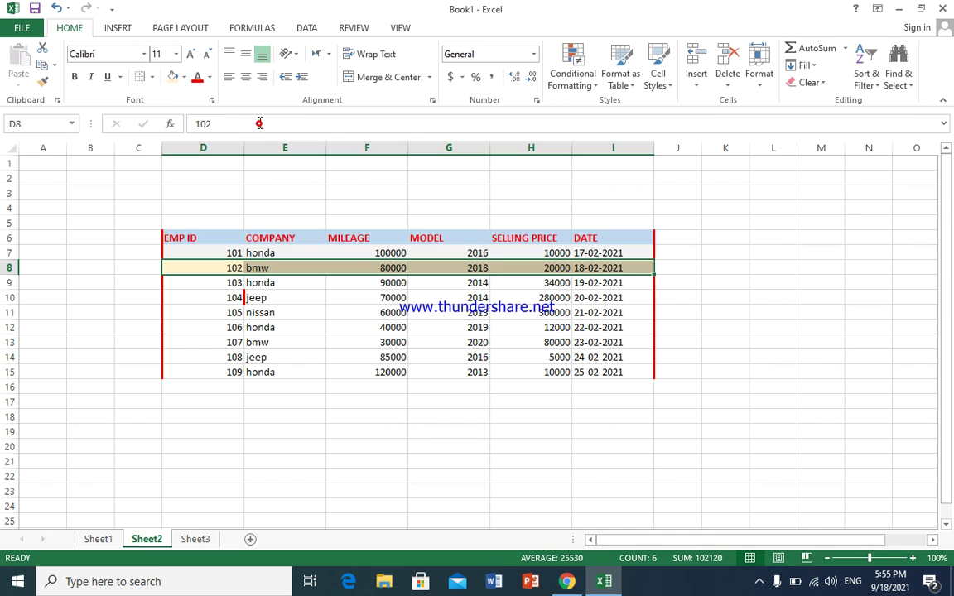
click(678, 288)
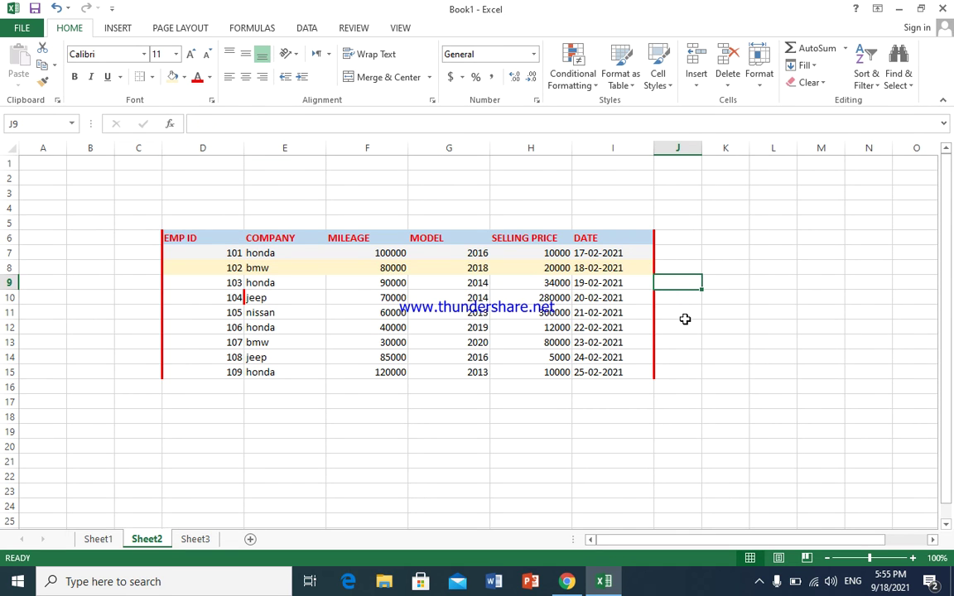
click(685, 315)
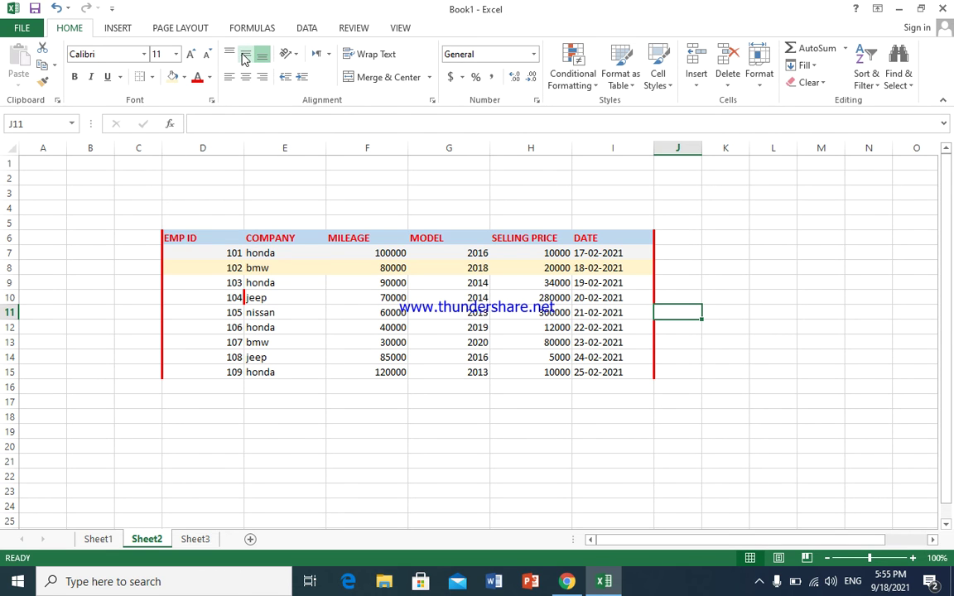
Set the row height of the header row in D6:I6 to 30
drag(177, 238, 604, 238)
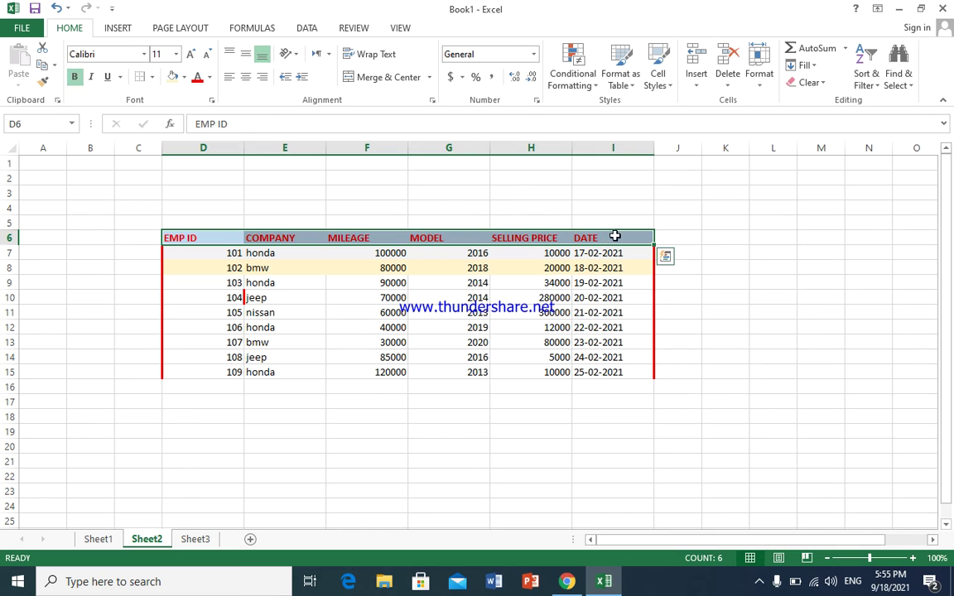
click(760, 77)
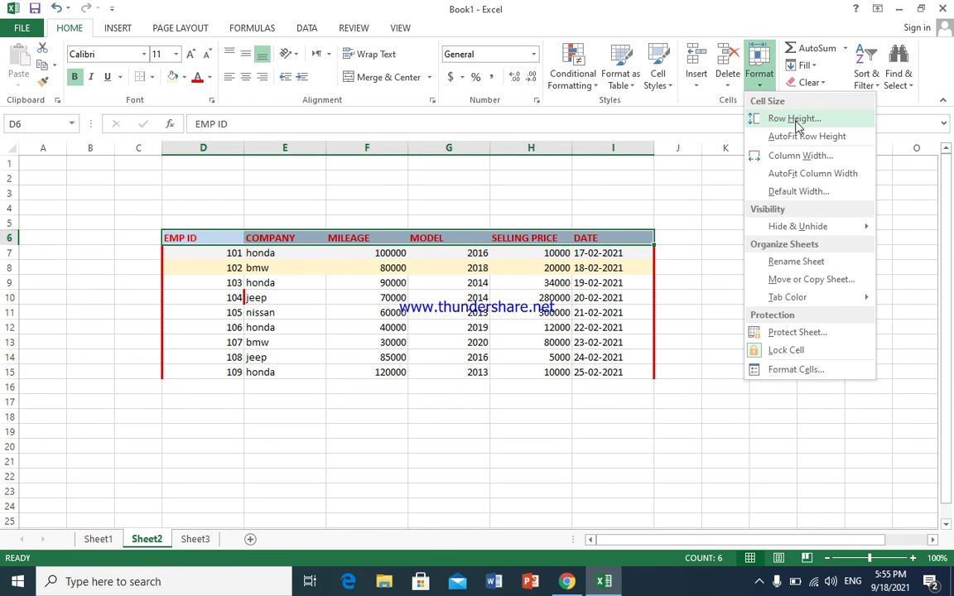
click(795, 119)
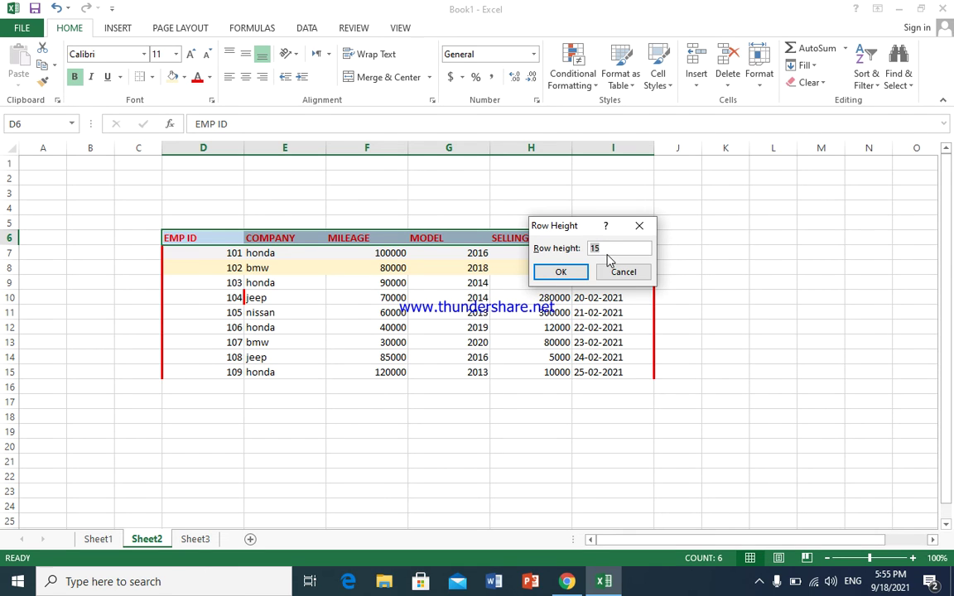
text(30)
click(561, 272)
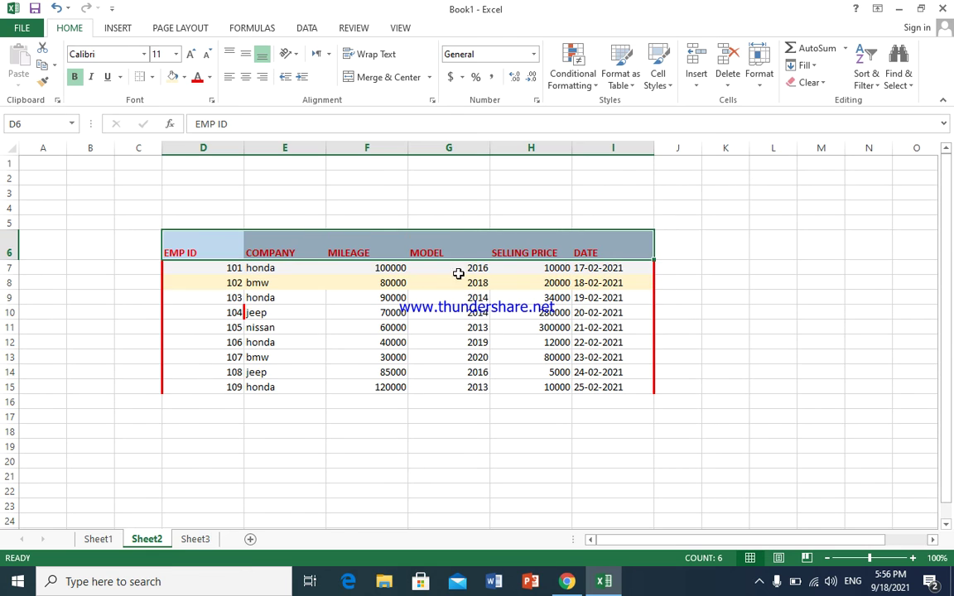
Center the header labels in D6:I6 horizontally and align them to the middle vertically
click(290, 251)
drag(179, 248, 613, 249)
click(229, 54)
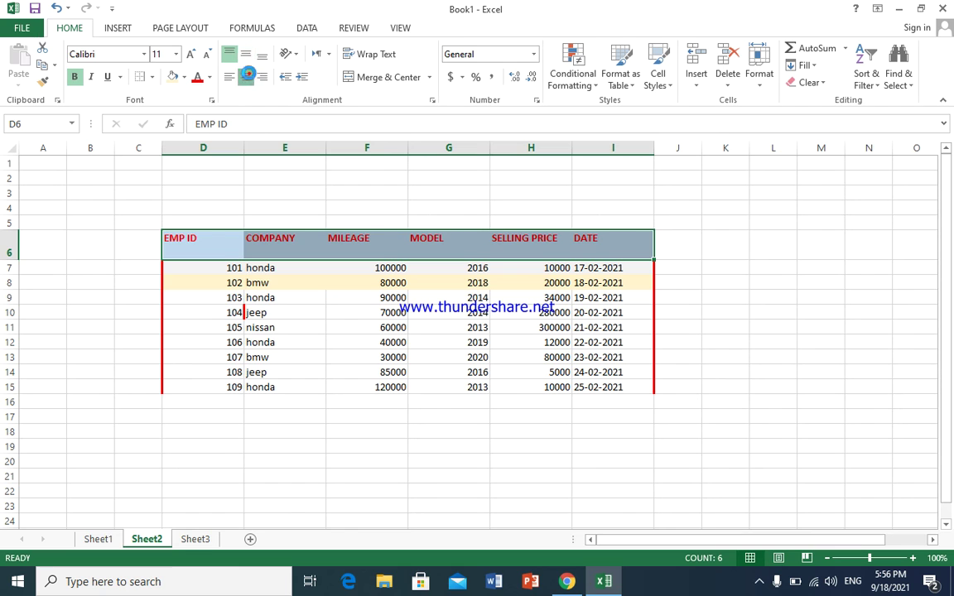
click(247, 76)
click(246, 54)
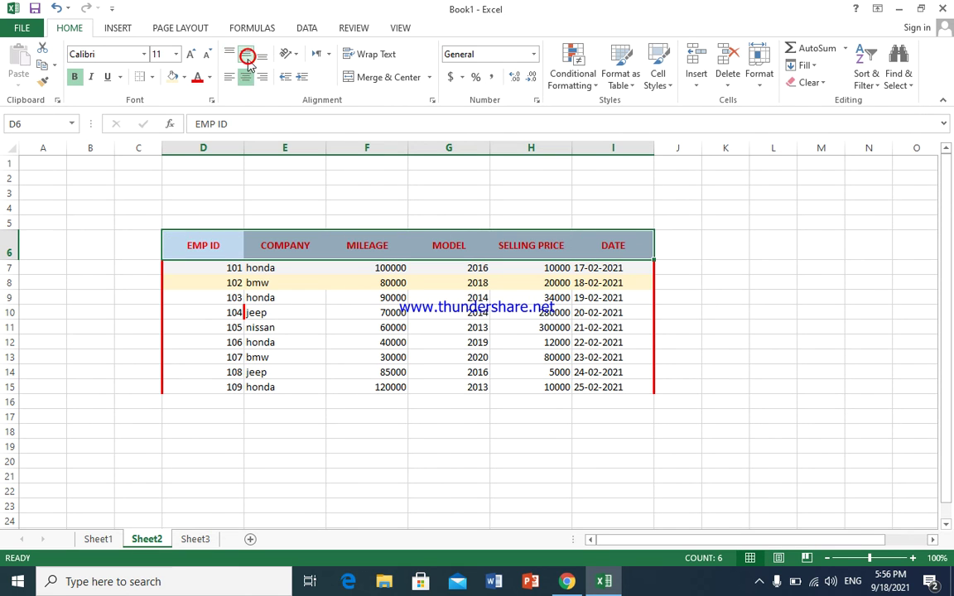
Try right, left and bottom alignment on the header labels, and return them to centered and middle-aligned
click(263, 77)
click(246, 77)
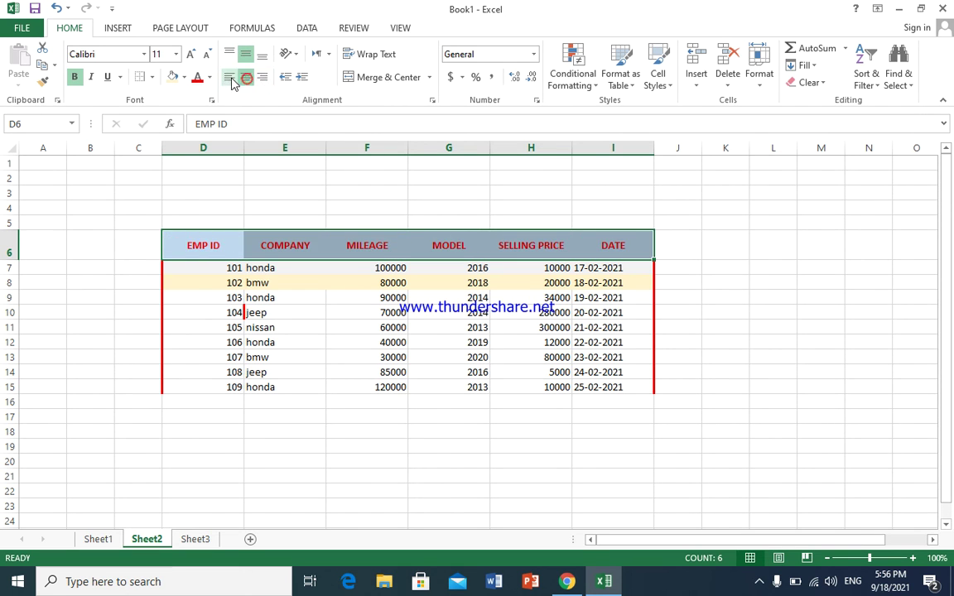
click(230, 77)
click(262, 54)
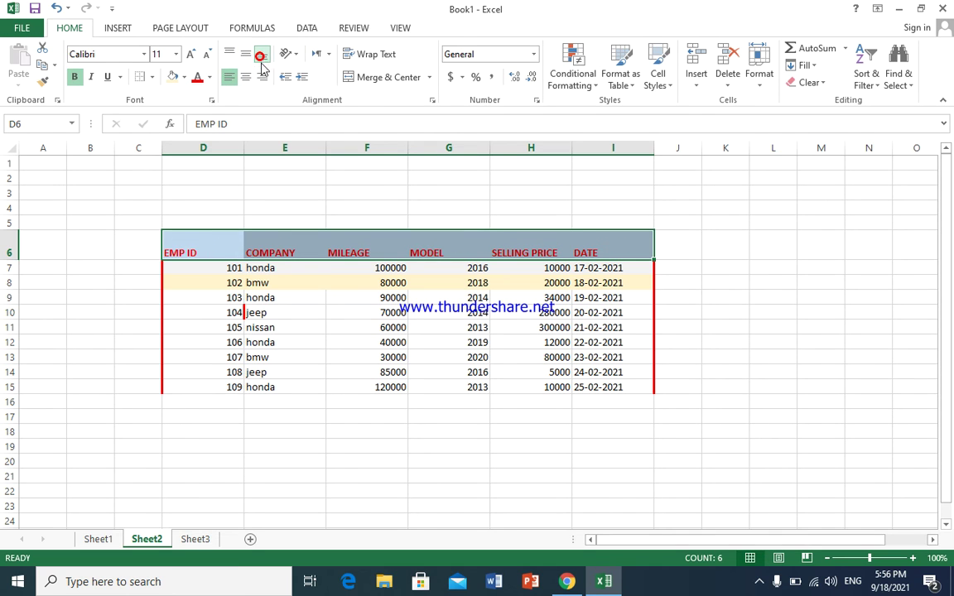
click(261, 77)
click(246, 77)
click(229, 77)
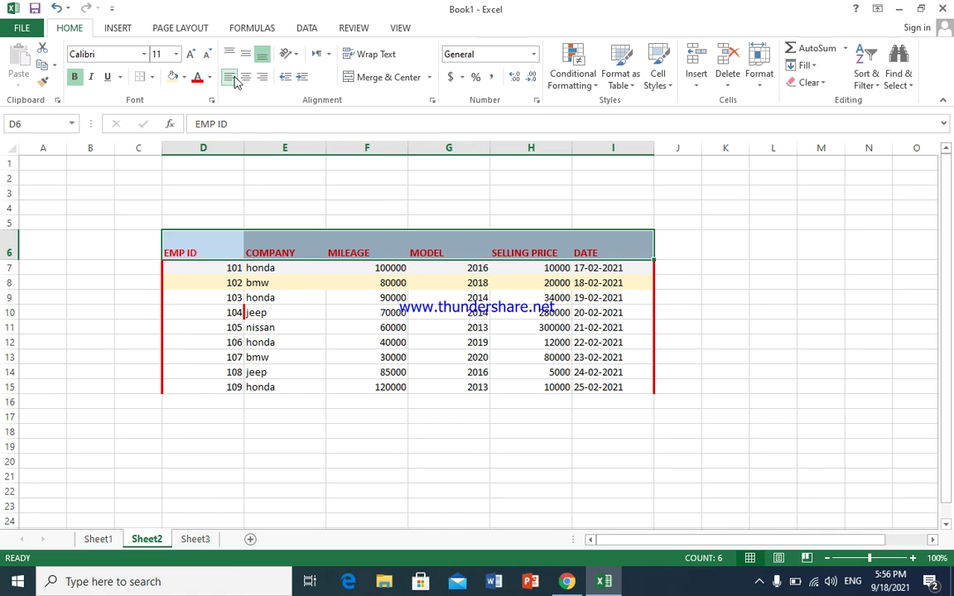
click(246, 77)
click(245, 54)
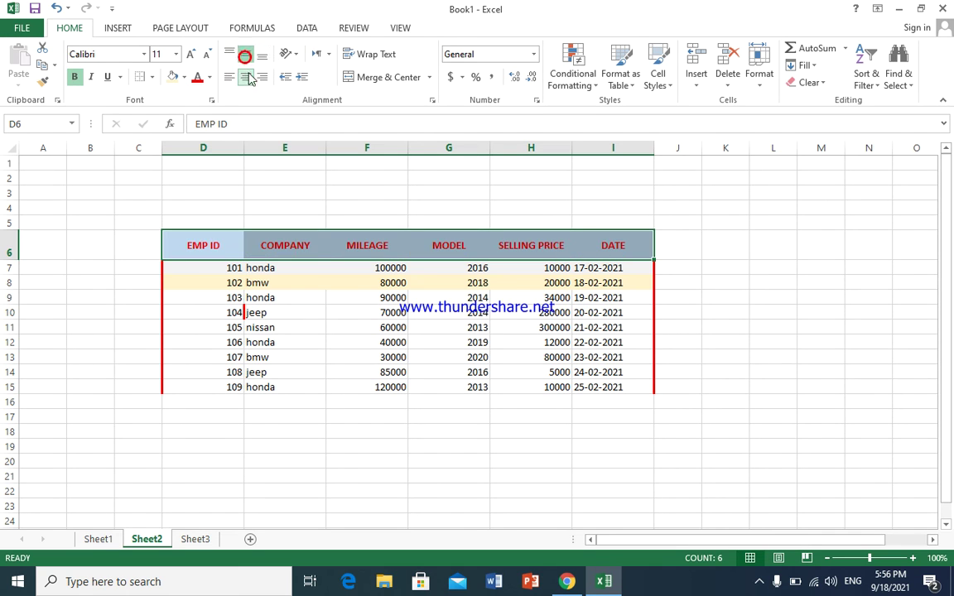
Angle the header labels in D6:I6 counterclockwise and reduce their font size to 8
click(297, 55)
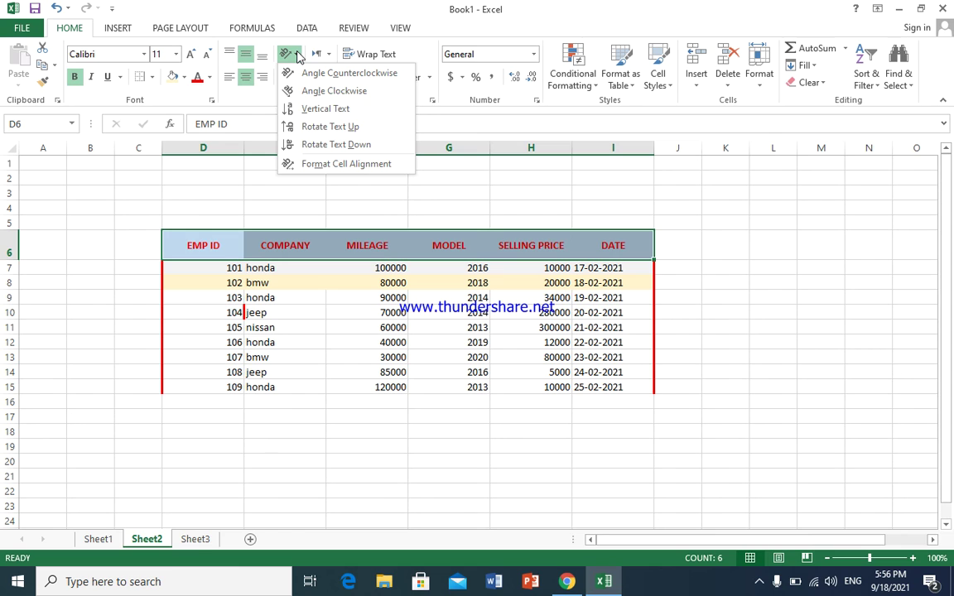
click(332, 76)
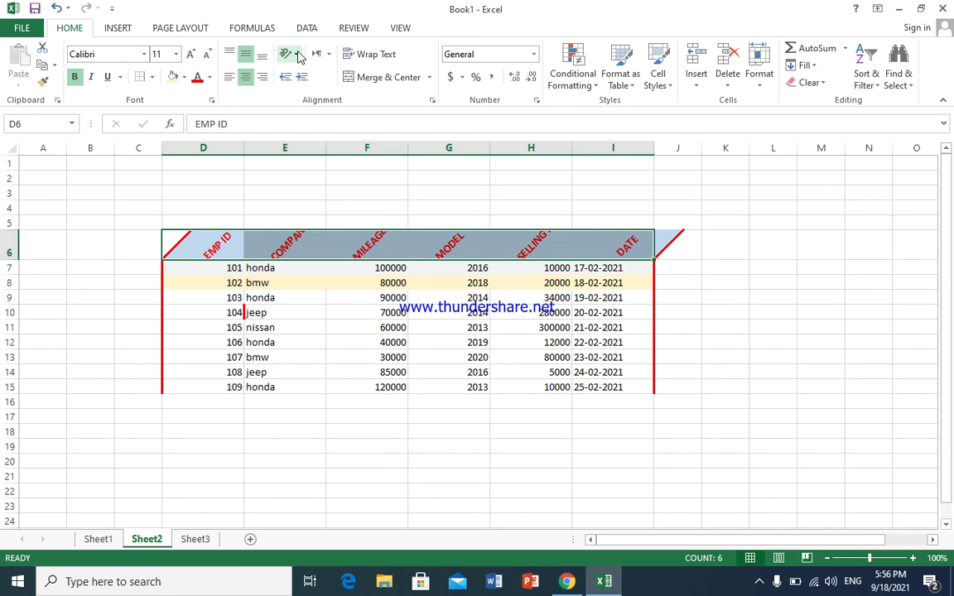
click(207, 59)
click(206, 60)
click(206, 59)
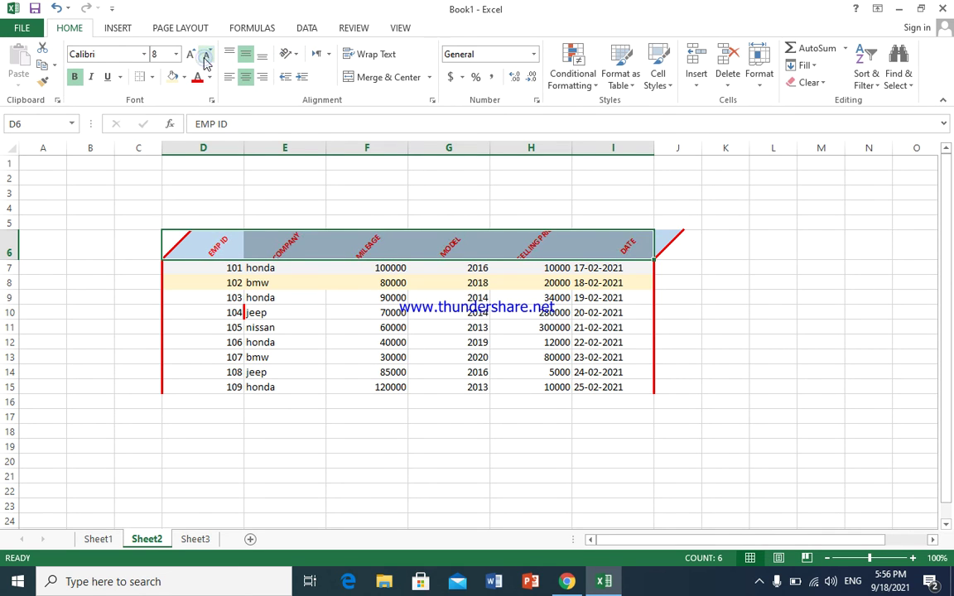
Try clockwise, vertical and rotated-down text on the header labels, and return them to the counterclockwise angle
click(294, 54)
click(316, 91)
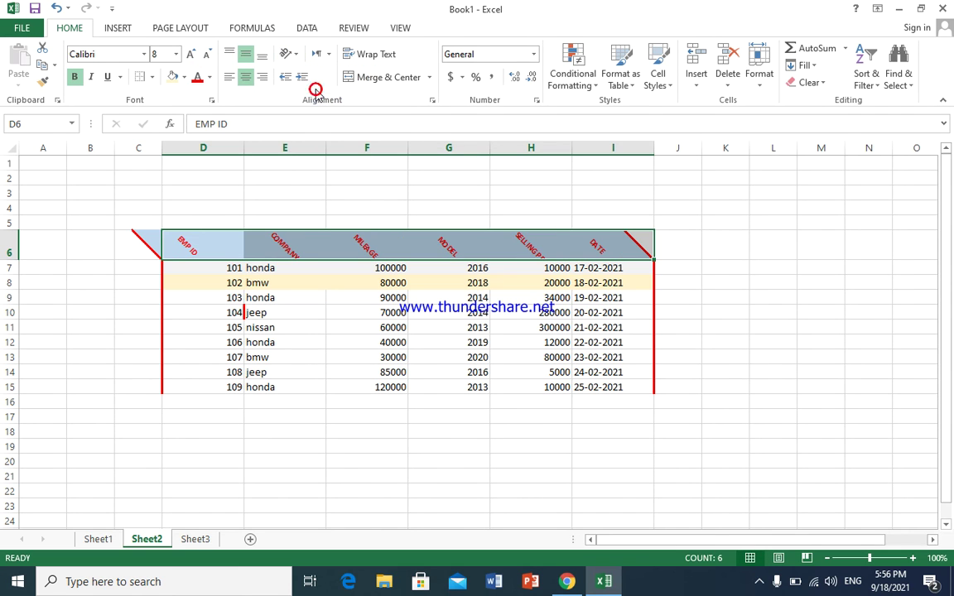
click(288, 54)
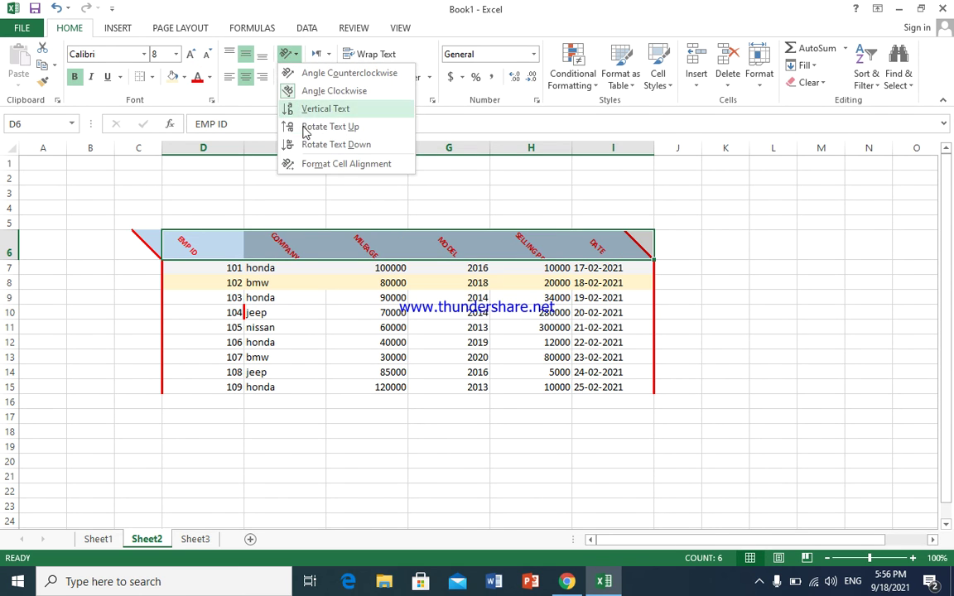
click(329, 109)
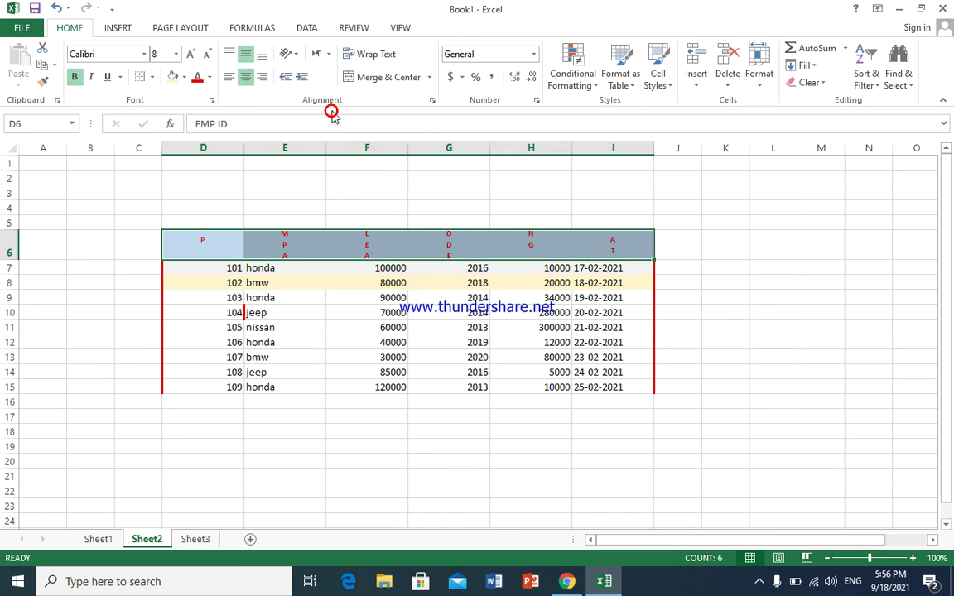
click(289, 55)
click(309, 143)
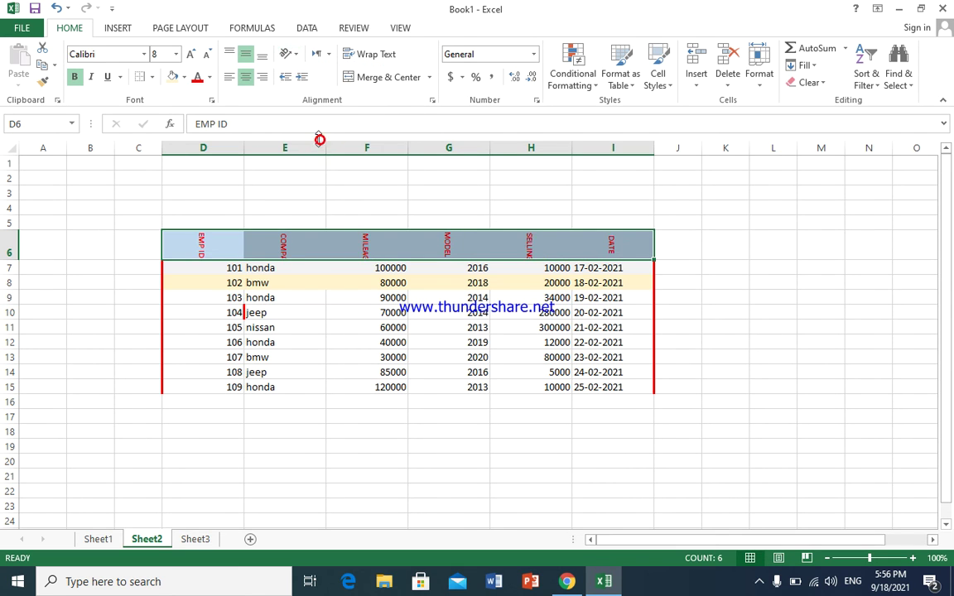
click(288, 54)
click(323, 71)
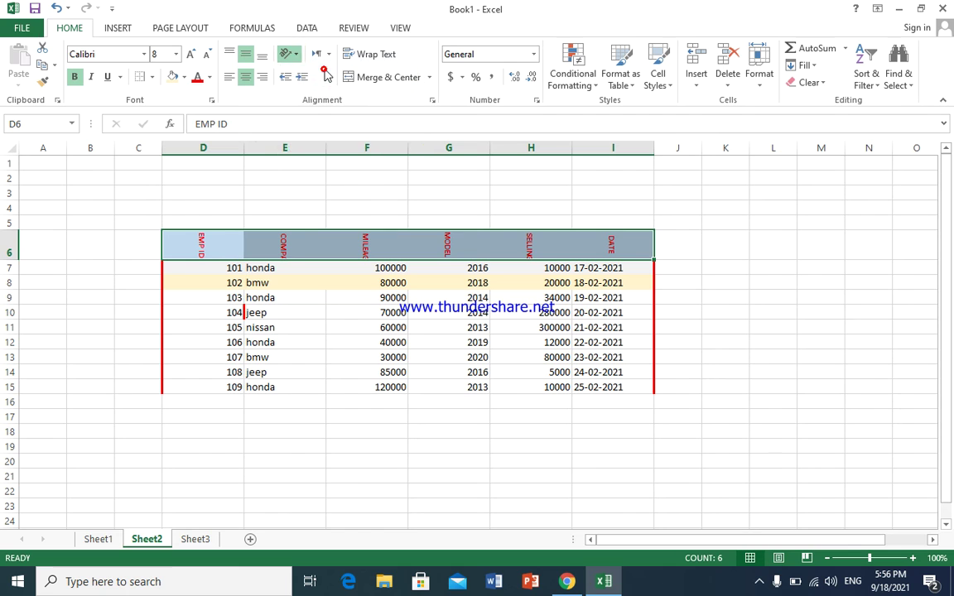
click(682, 356)
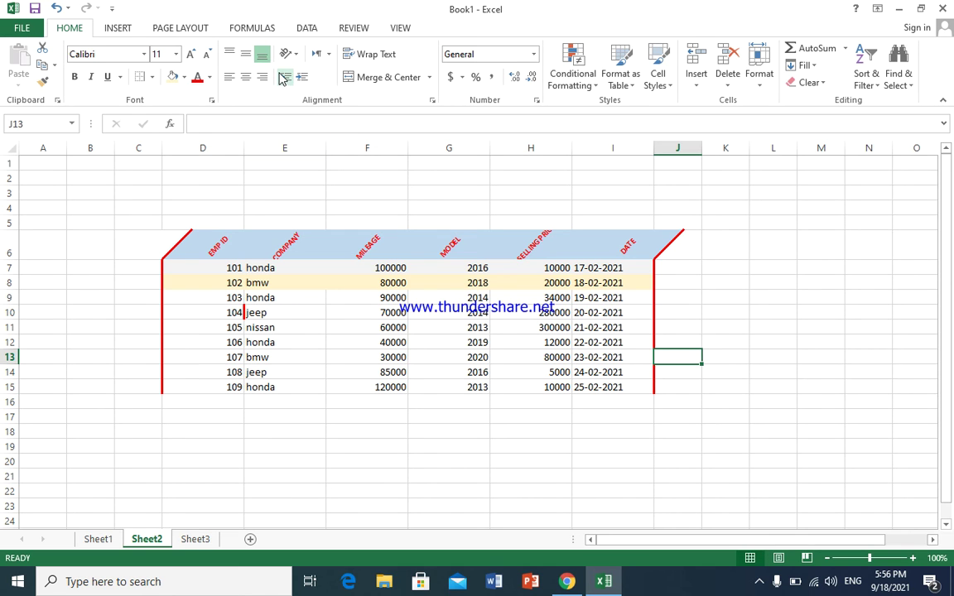
Increase the indent of the header row cells in D6:J6 by six levels
drag(190, 238, 660, 245)
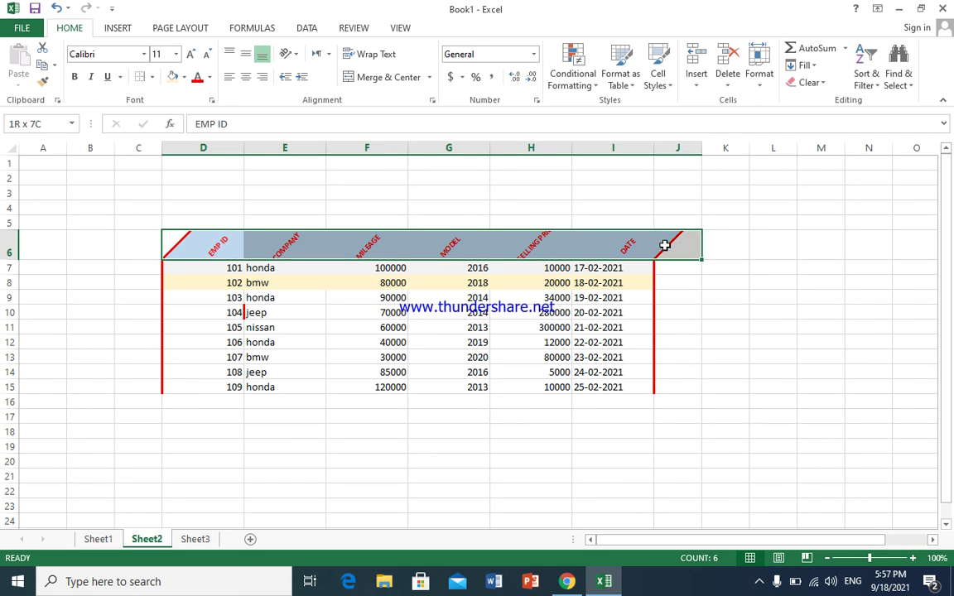
click(300, 79)
click(300, 79)
click(300, 79)
click(299, 79)
click(300, 78)
click(300, 79)
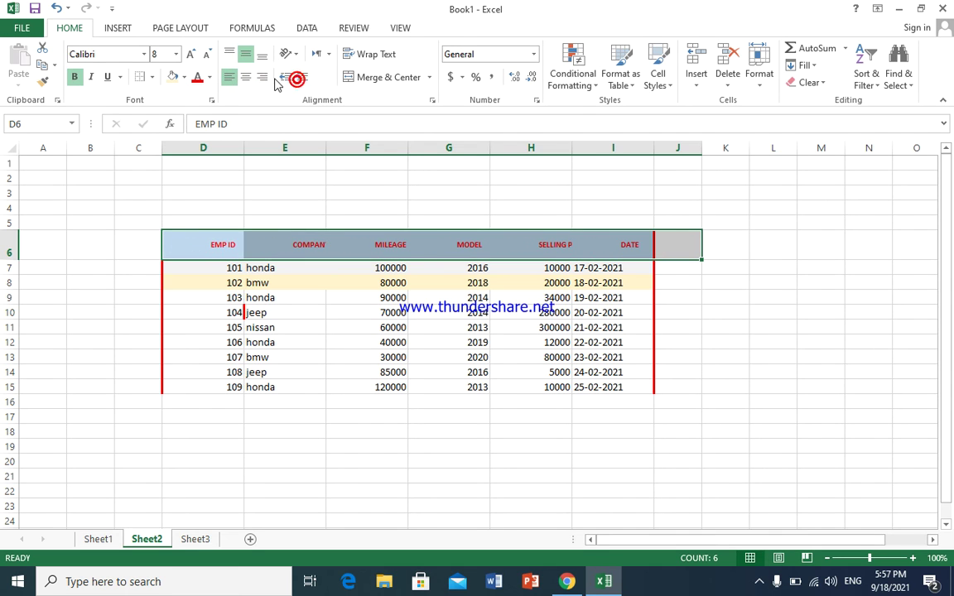
Adjust the indent of D6:J6 down and up, ending two levels lower
click(283, 78)
click(284, 78)
click(302, 79)
click(302, 80)
click(302, 79)
click(286, 79)
click(287, 78)
click(287, 79)
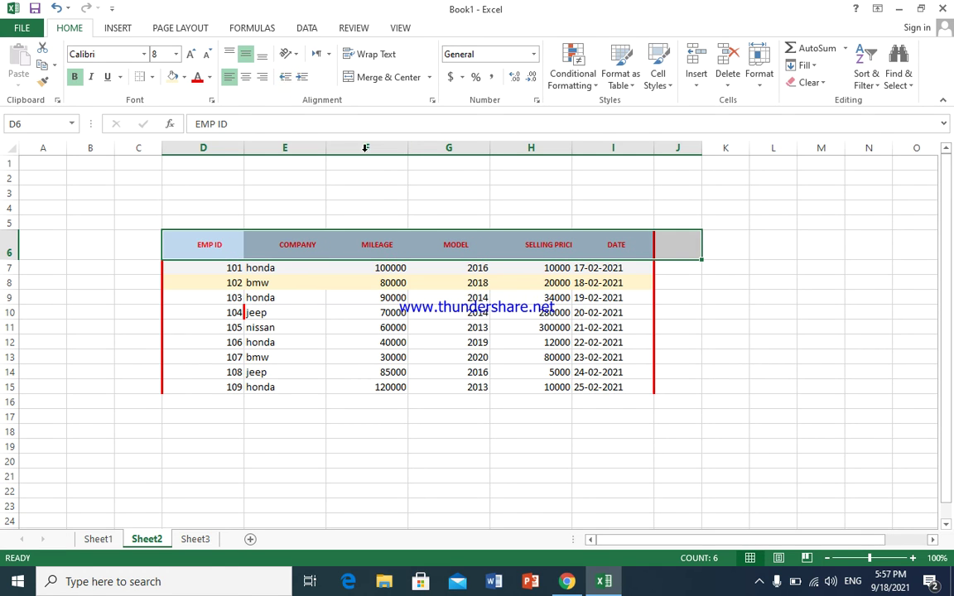
click(406, 194)
click(374, 245)
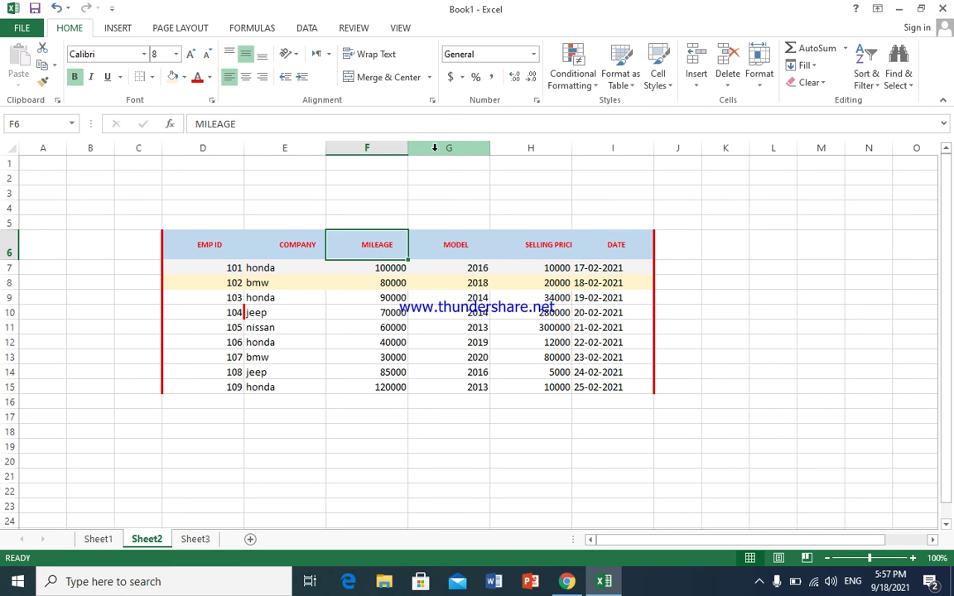
click(182, 241)
drag(204, 260, 584, 248)
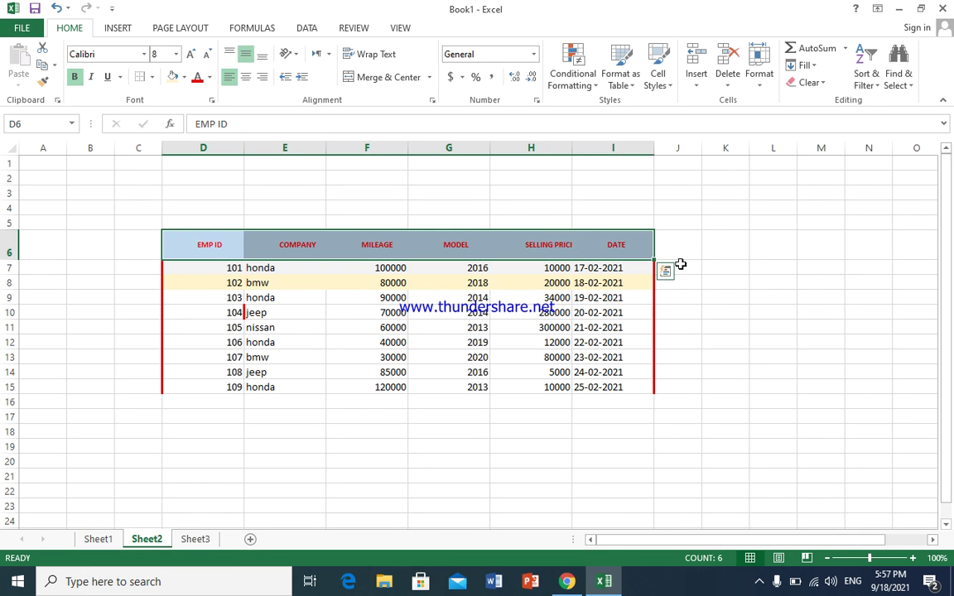
Enter the title "date sheet" in E3 and merge and center it across E3:F3
click(304, 190)
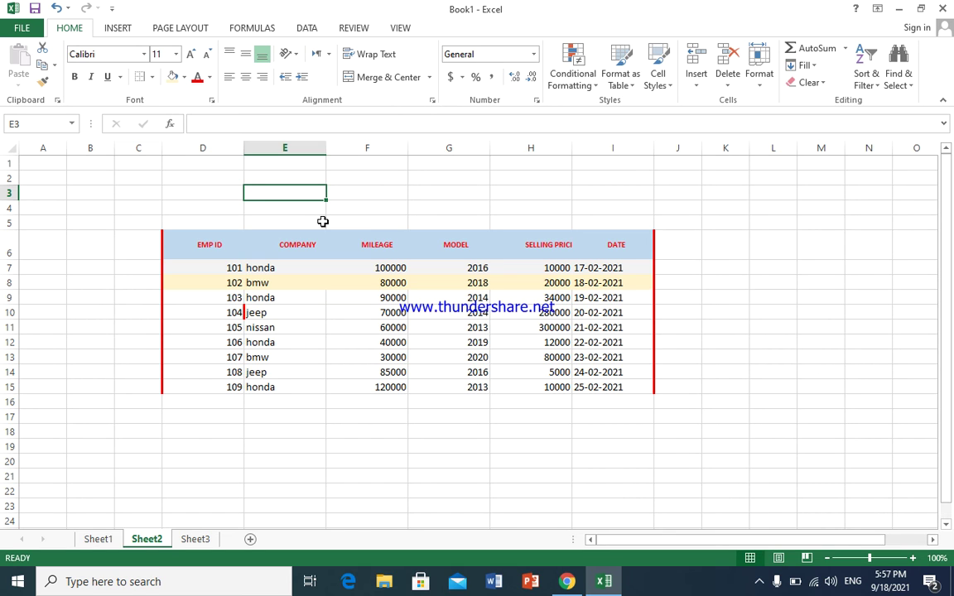
text(date sheet)
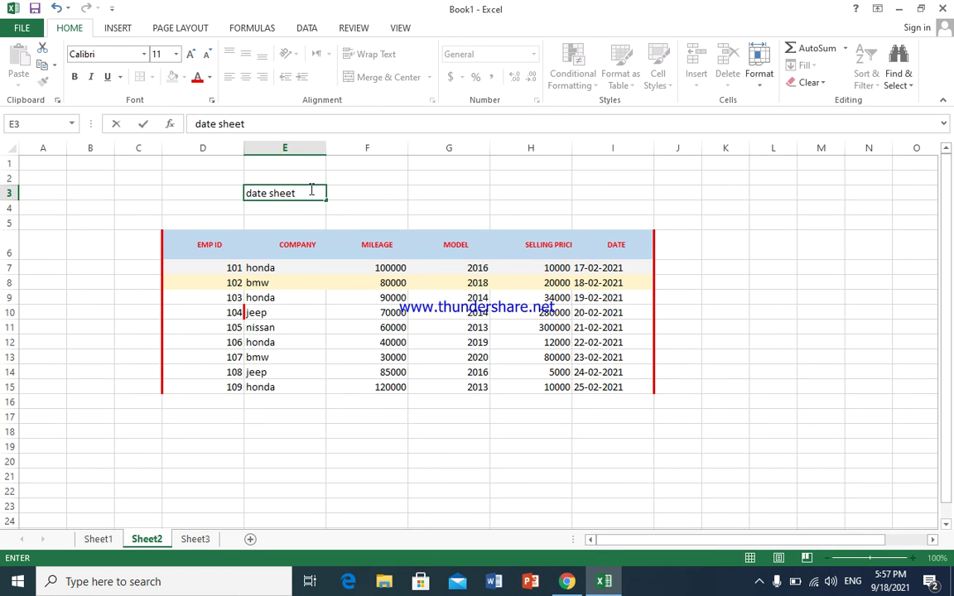
mouse_move(313, 197)
mouse_down()
mouse_move(313, 180)
mouse_move(367, 193)
mouse_move(303, 193)
mouse_up()
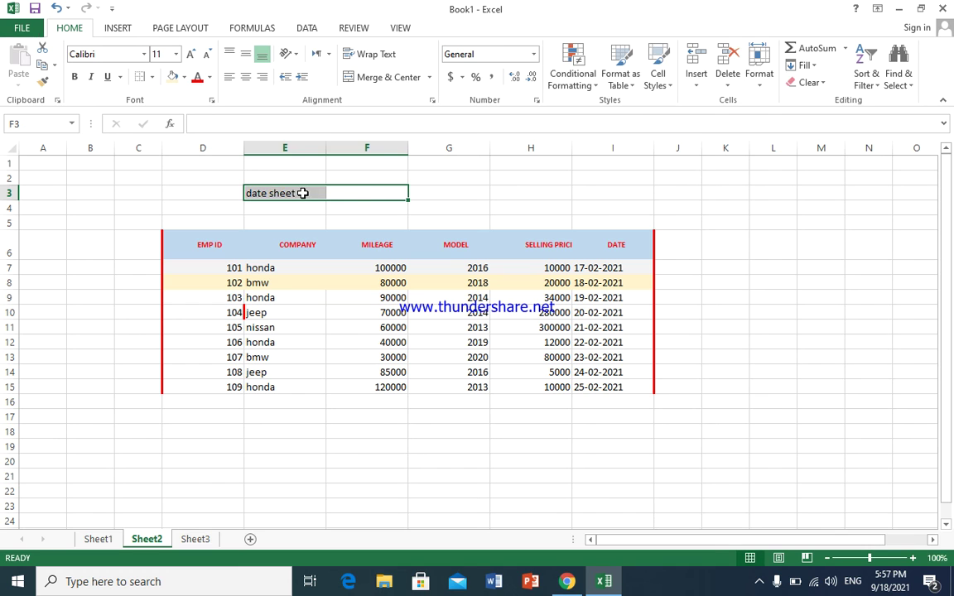
click(378, 78)
Increase the font size of the merged "date sheet" title to 26
click(190, 54)
click(189, 55)
click(190, 55)
click(190, 55)
click(190, 55)
click(190, 55)
click(190, 54)
click(190, 55)
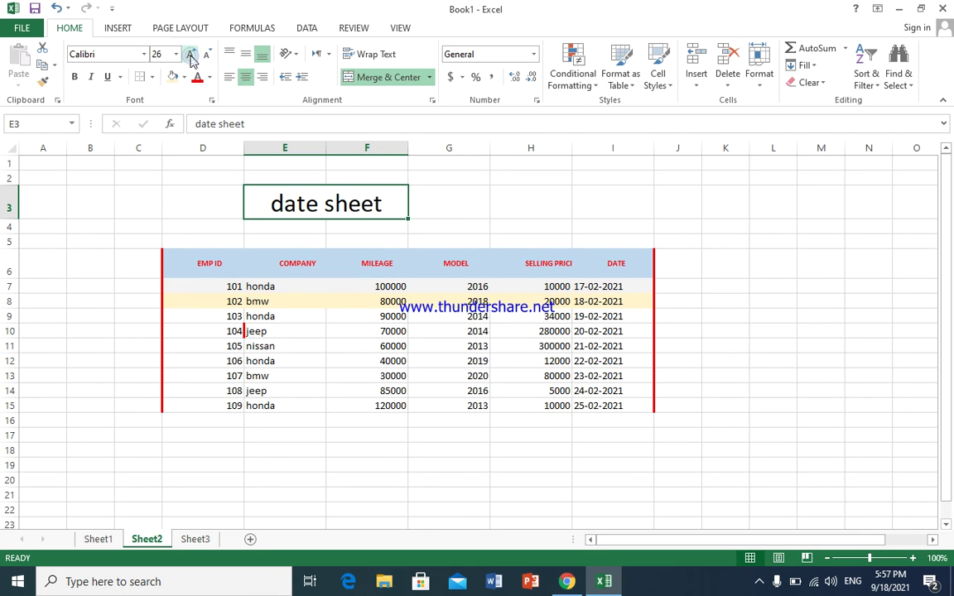
click(210, 77)
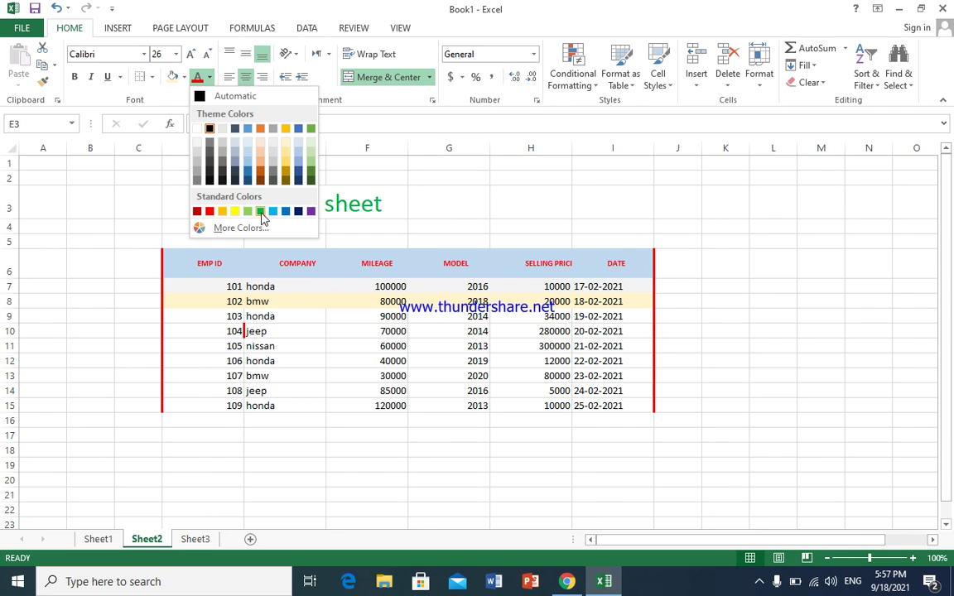
click(184, 77)
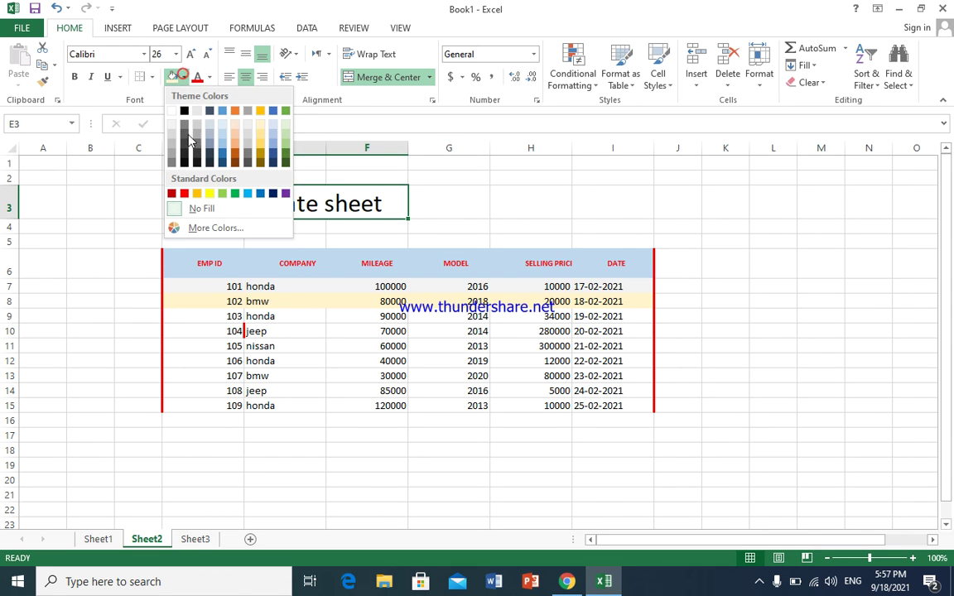
click(464, 184)
Apply the dollar Accounting format to the selling prices in H7:H15 and reset them to General
click(557, 316)
drag(554, 286, 555, 404)
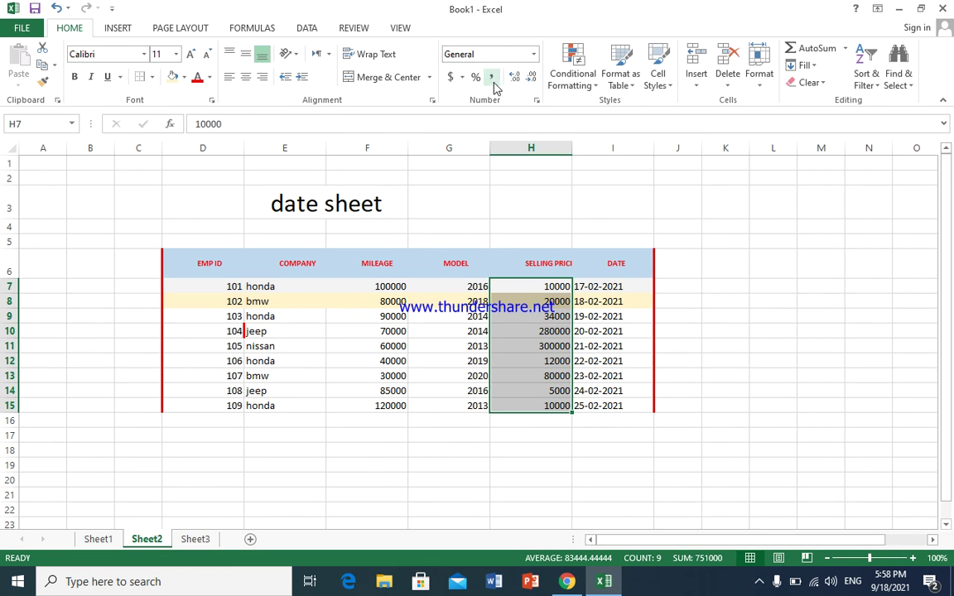
click(451, 78)
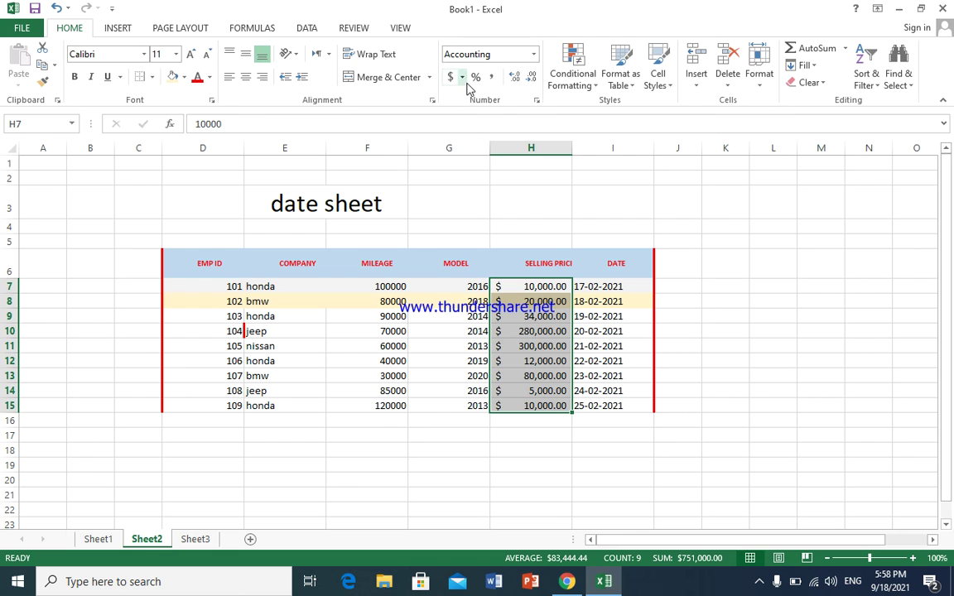
click(533, 54)
click(503, 83)
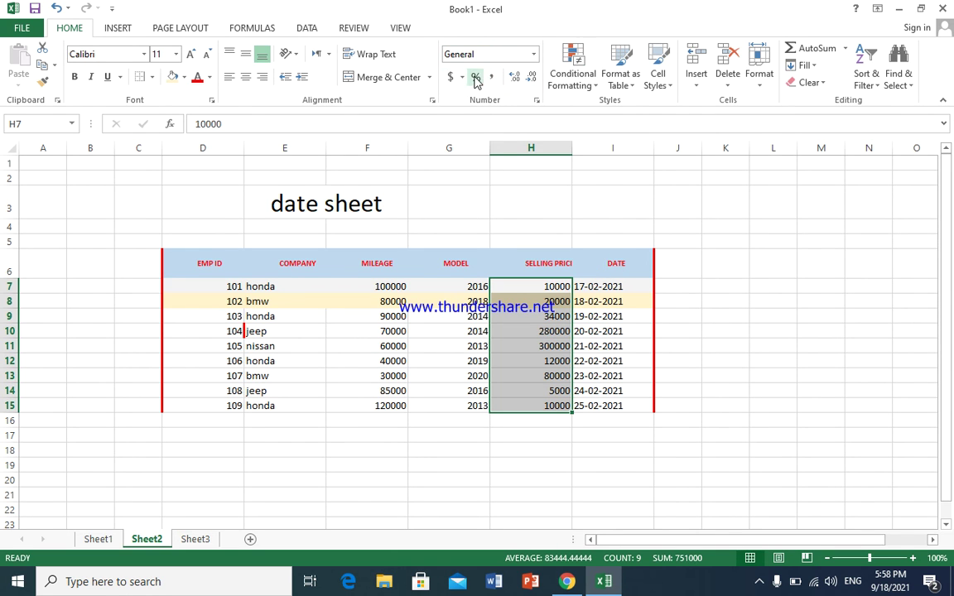
Apply the Percentage format to the selling prices in H7:H15 and return them to General
click(476, 78)
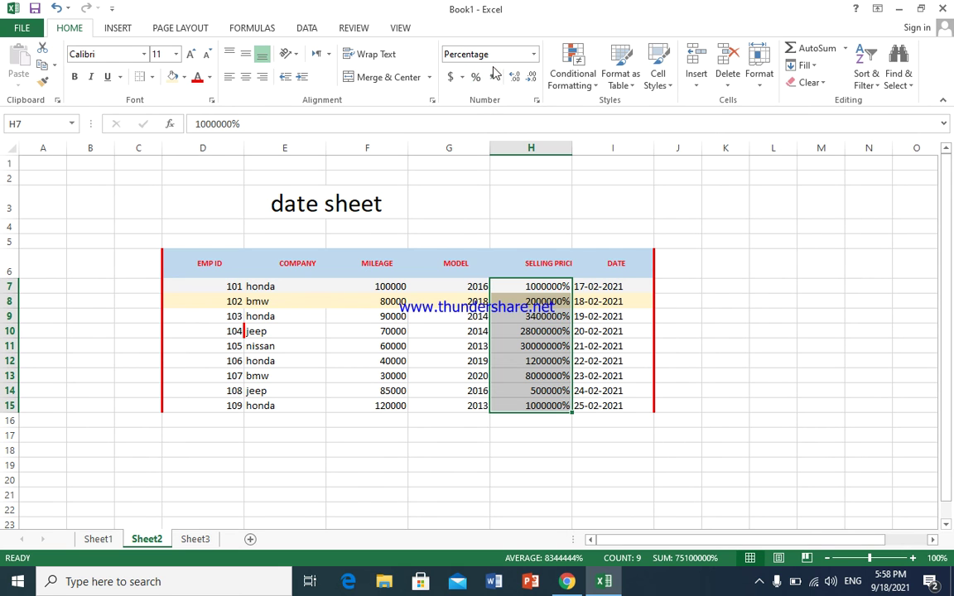
click(533, 54)
click(512, 76)
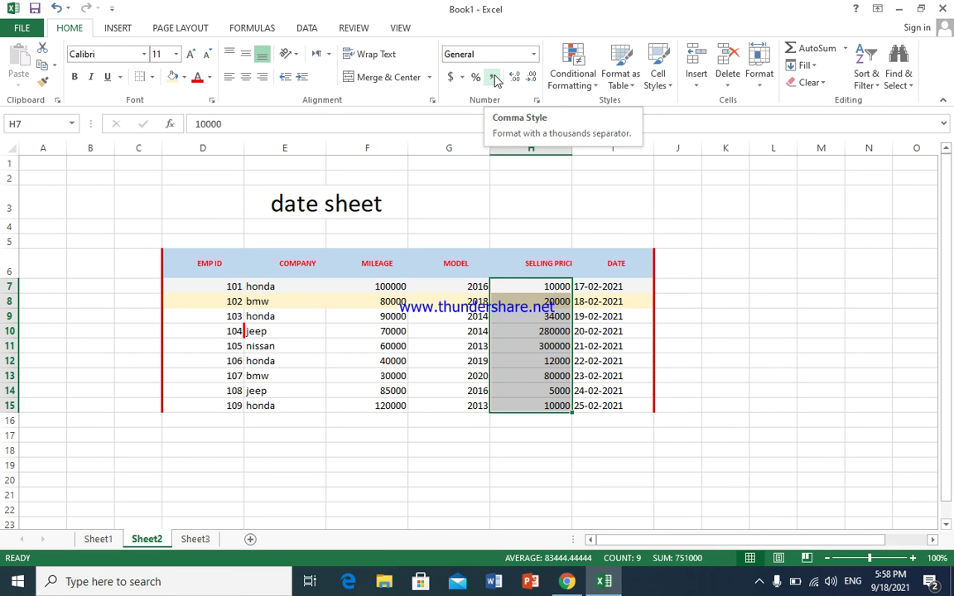
Try Comma Style on H7:H15 with the decimal places varied and reduced to zero, and restore the General format
click(493, 77)
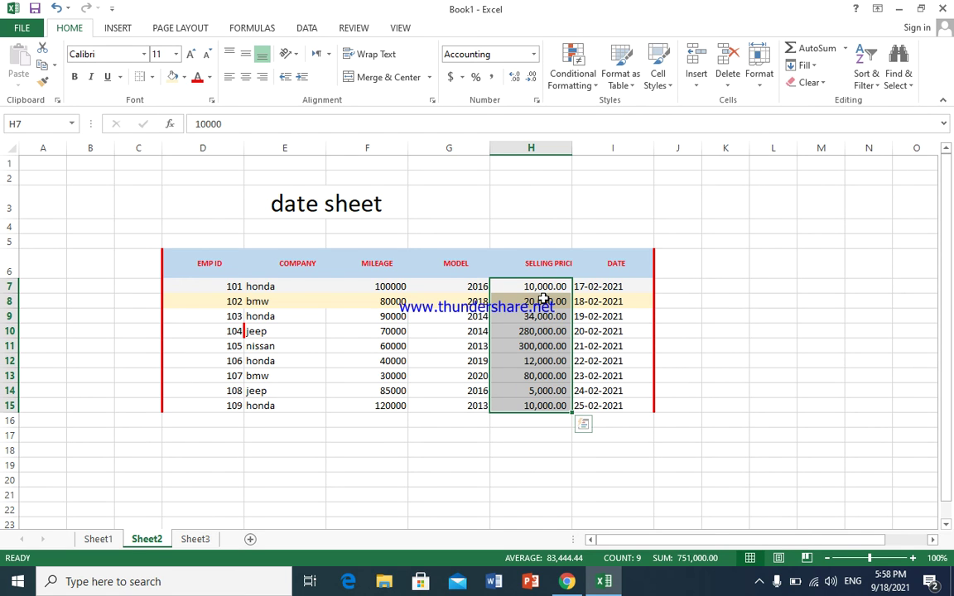
click(535, 77)
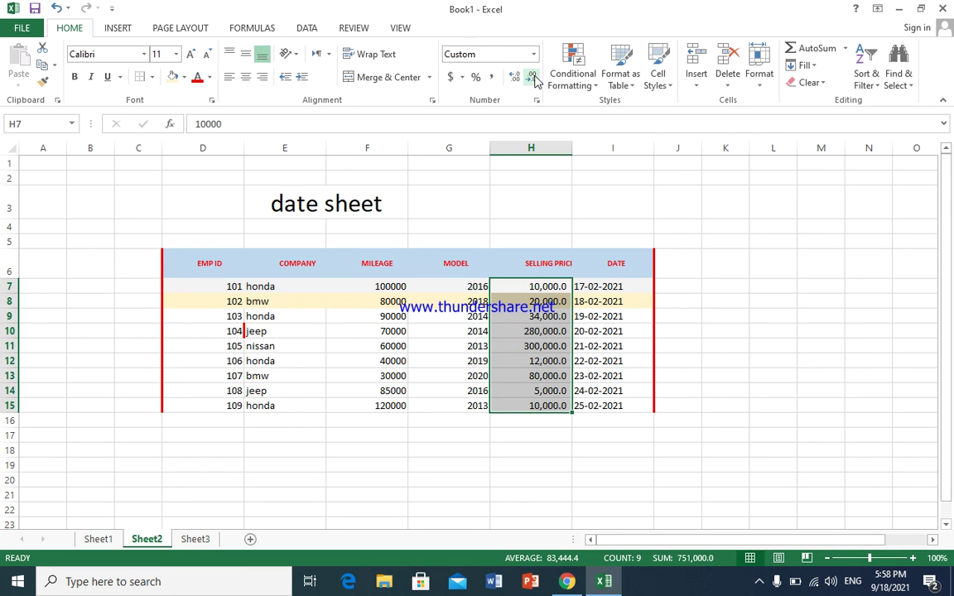
click(517, 77)
click(517, 77)
click(530, 79)
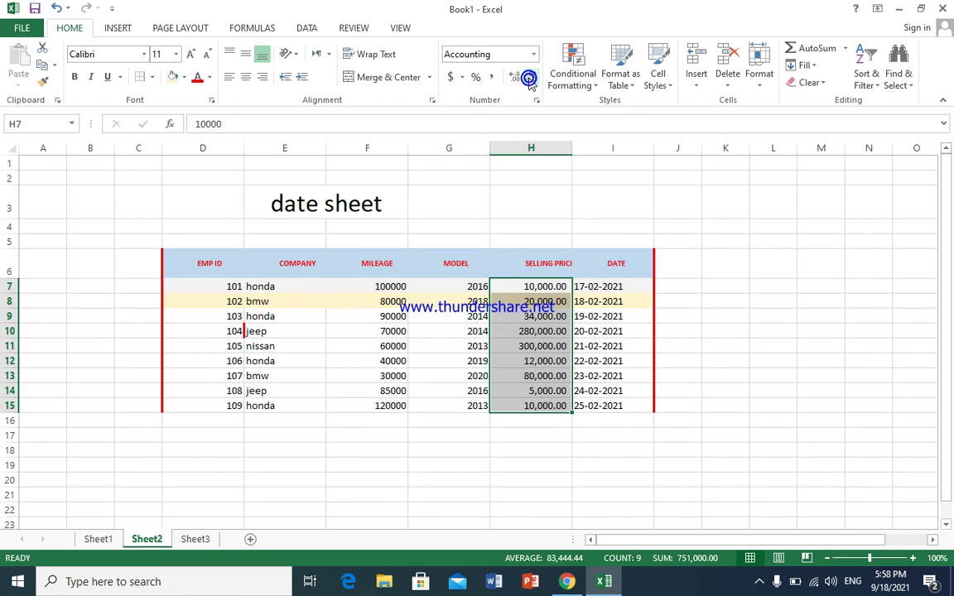
click(530, 78)
click(530, 78)
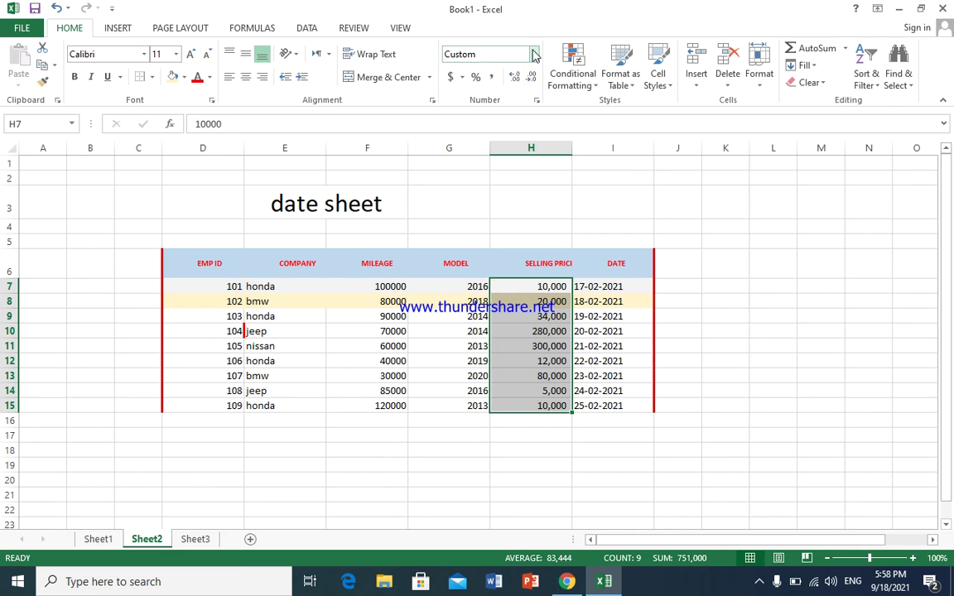
click(533, 54)
click(517, 93)
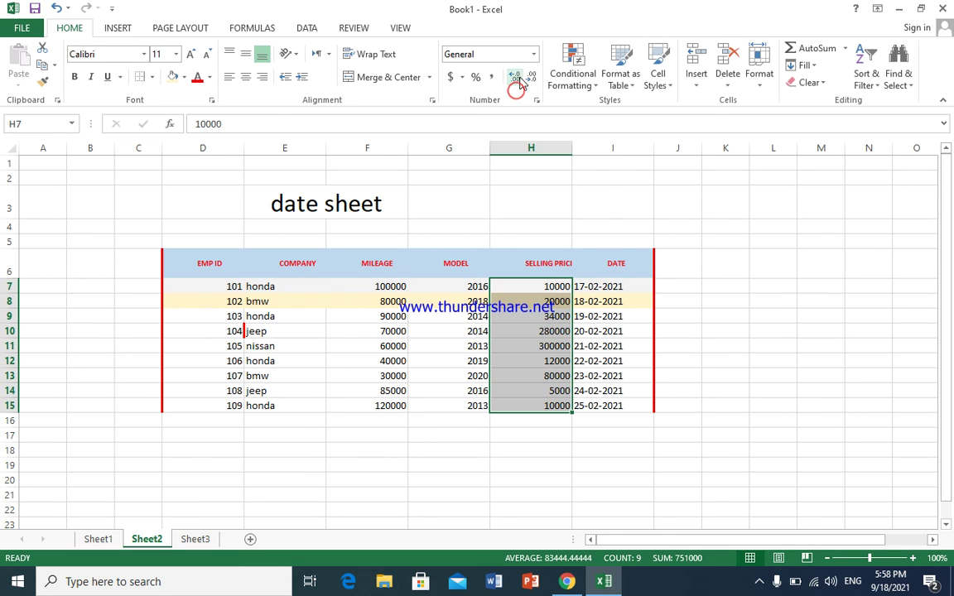
click(566, 87)
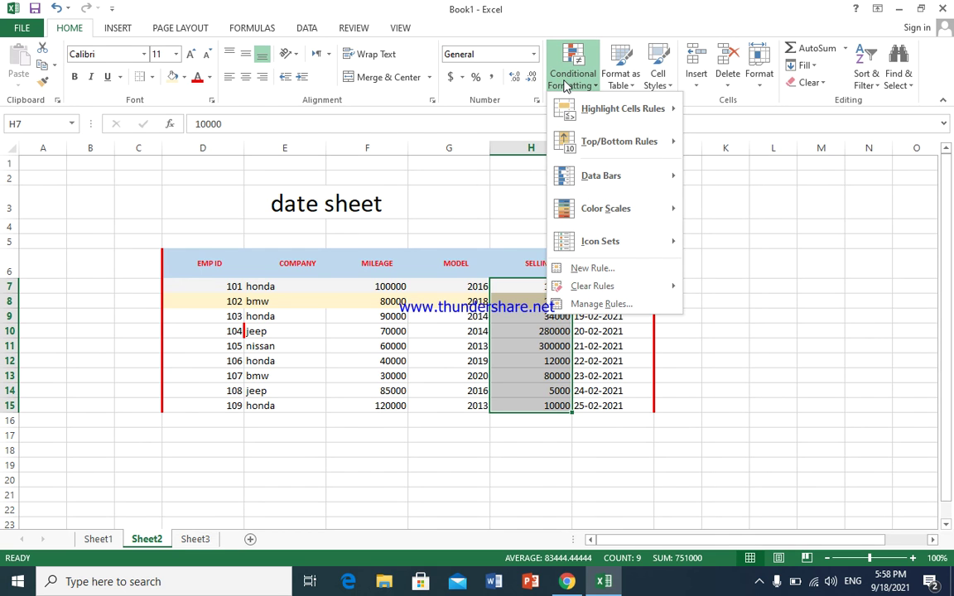
mouse_move(638, 110)
click(381, 291)
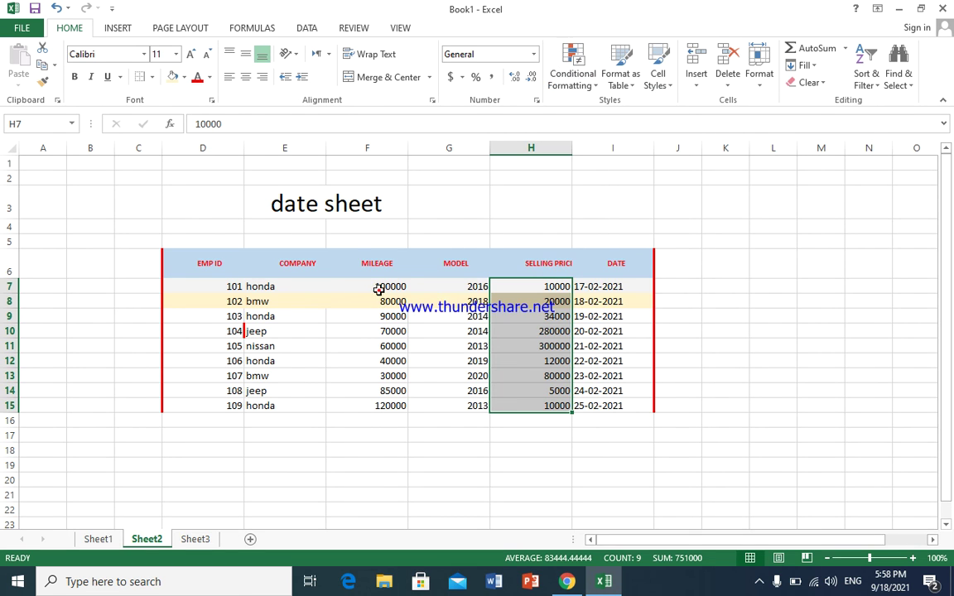
Preview a Greater Than highlight rule with the threshold 70000 on the mileage values in F7:F15, and cancel it
click(376, 287)
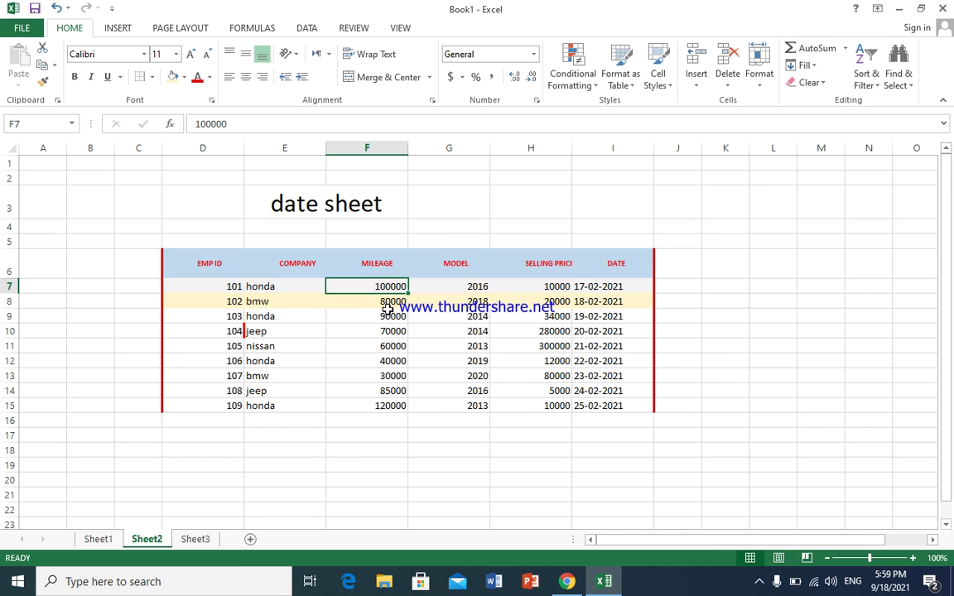
drag(359, 288, 366, 405)
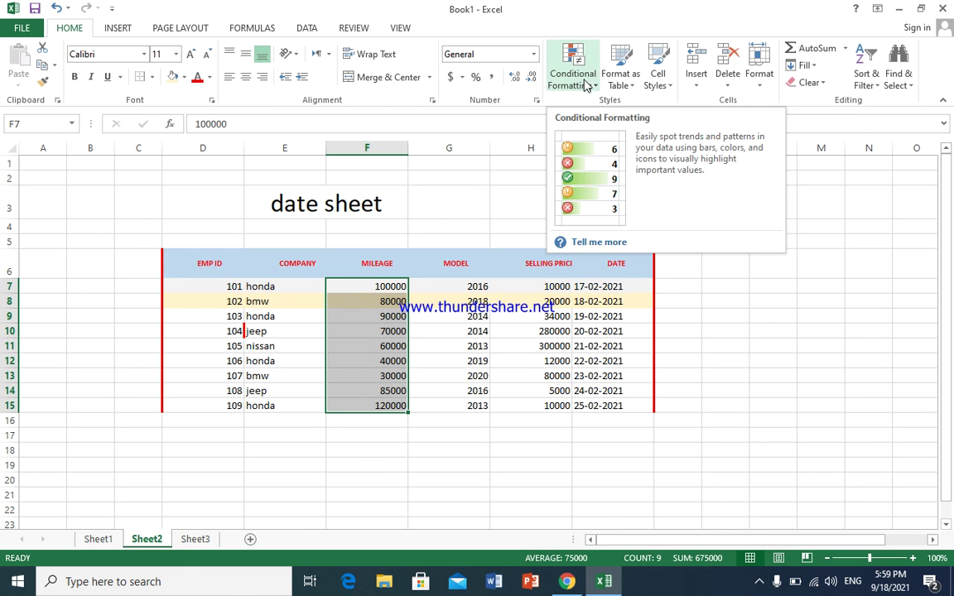
click(587, 85)
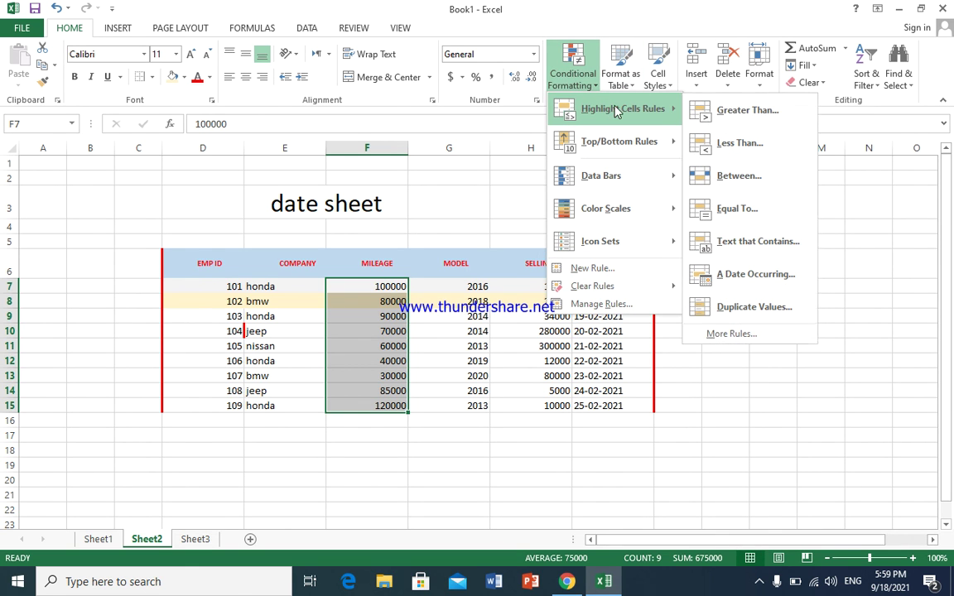
click(745, 110)
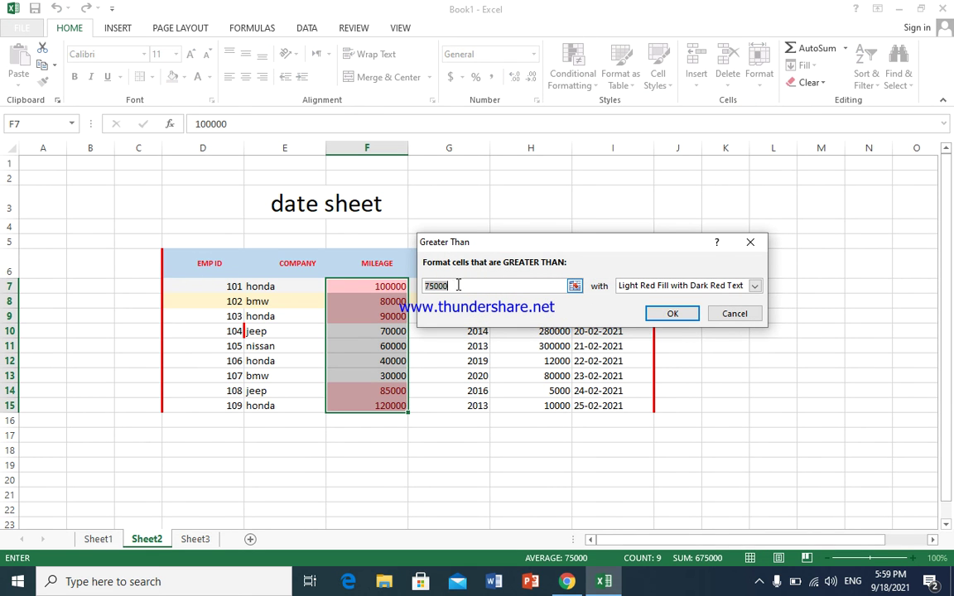
drag(455, 285, 422, 289)
text(1)
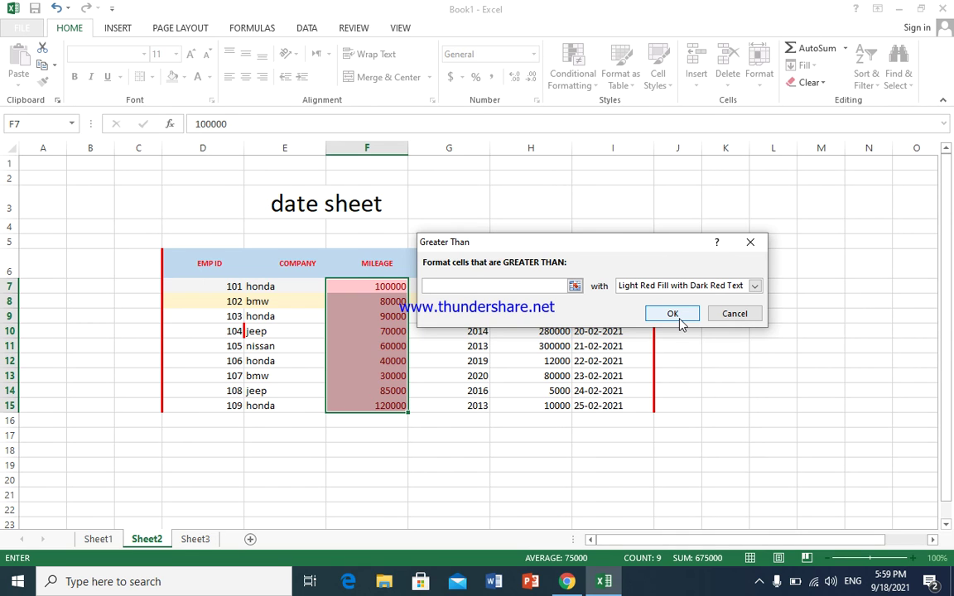
text(0000)
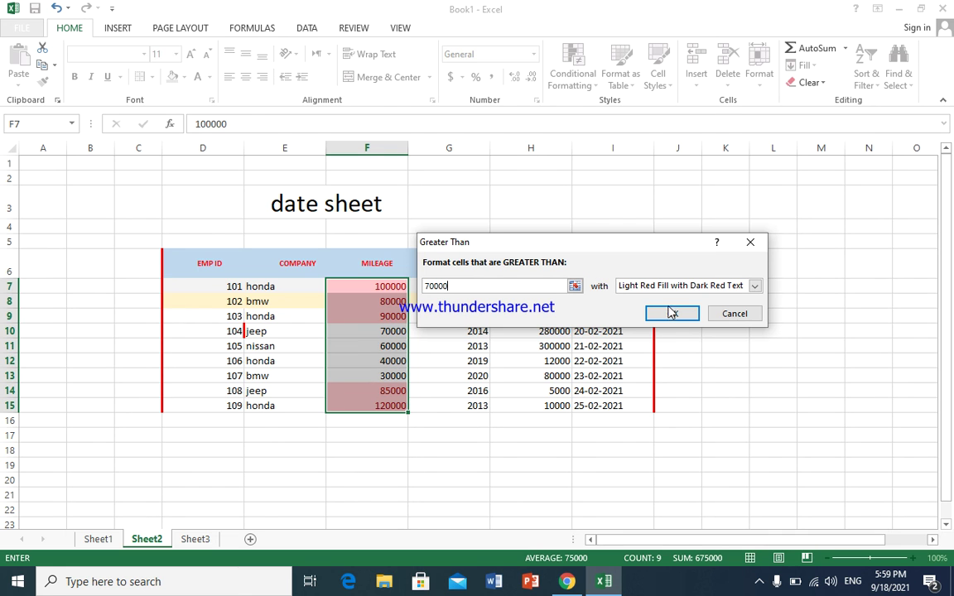
click(730, 313)
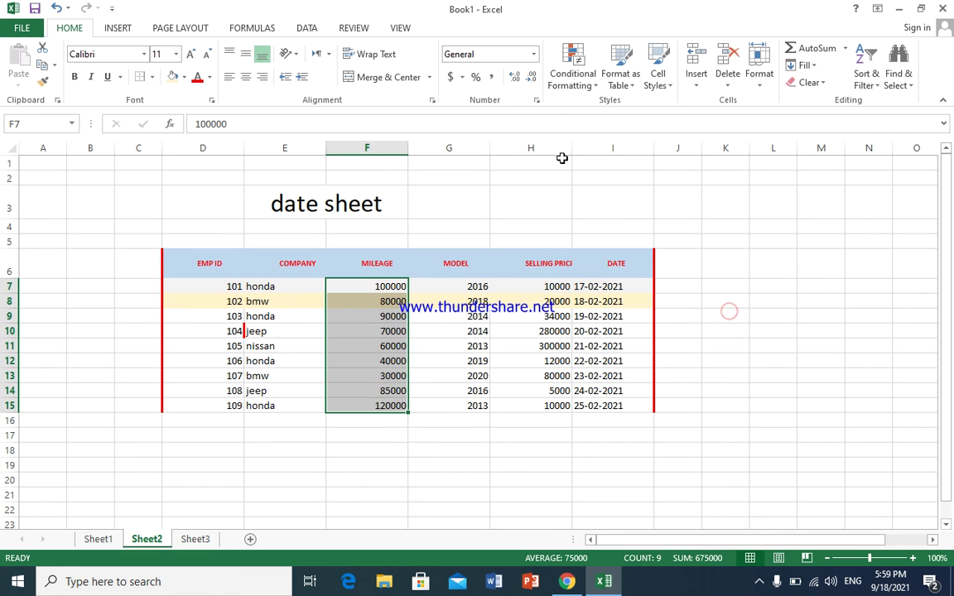
Preview a Less Than highlight rule with the threshold 50000 on the mileage values in F7:F15, and cancel it
click(573, 79)
mouse_move(651, 112)
click(712, 142)
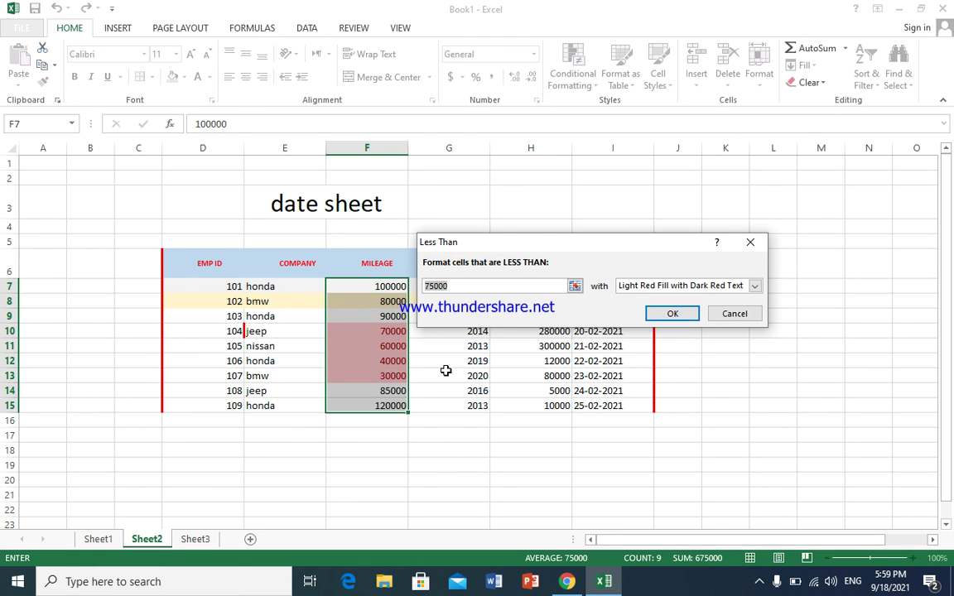
text(5)
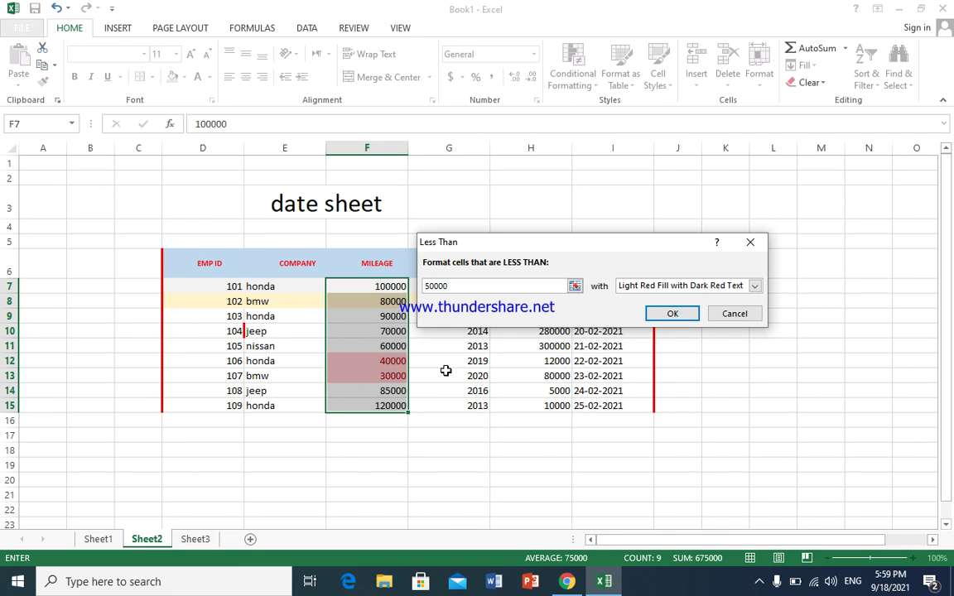
click(756, 286)
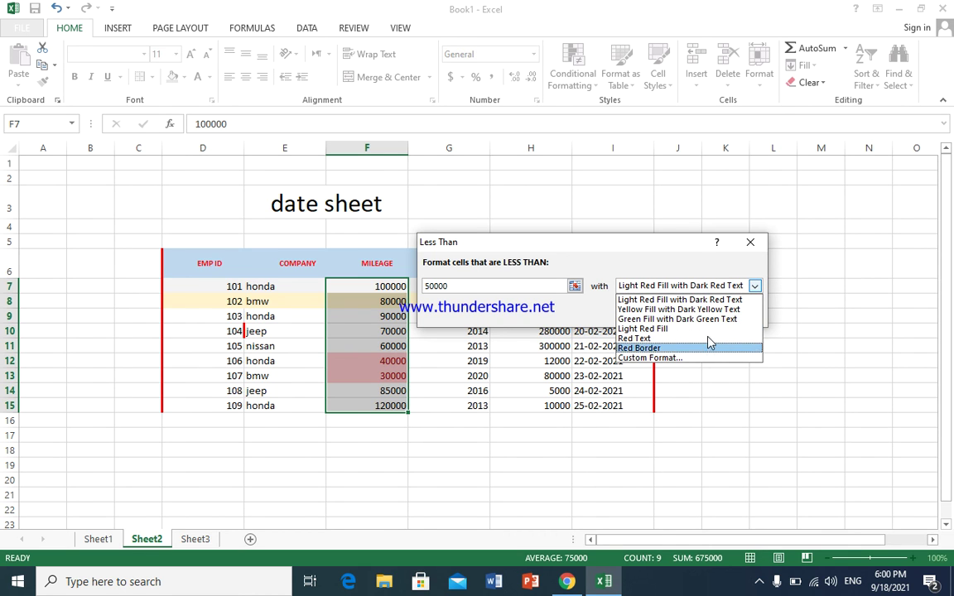
click(755, 286)
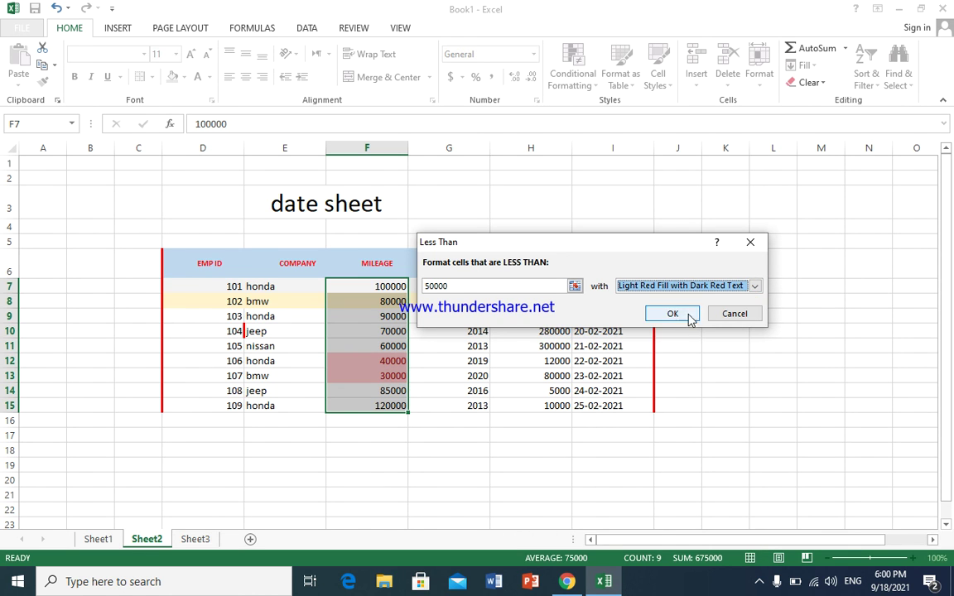
click(729, 319)
Preview a Between highlight rule from 40000 to 100000 on the mileage values in F7:F15, and cancel it
click(570, 83)
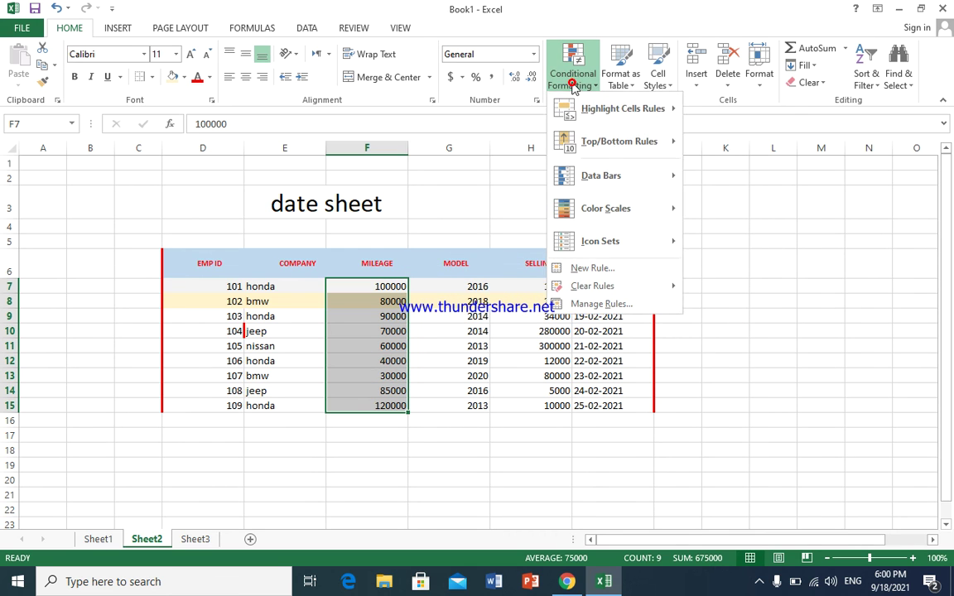
mouse_move(630, 109)
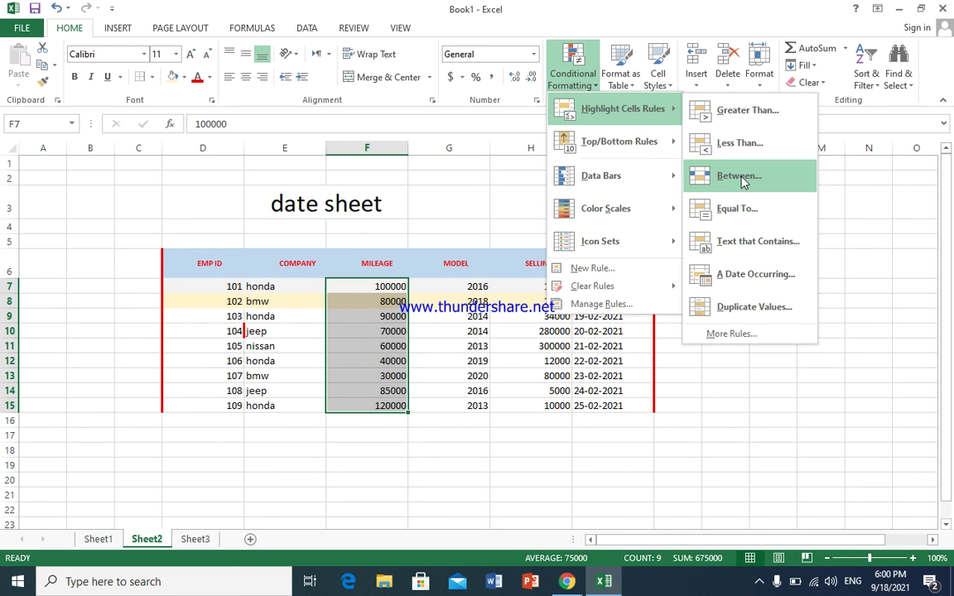
click(740, 176)
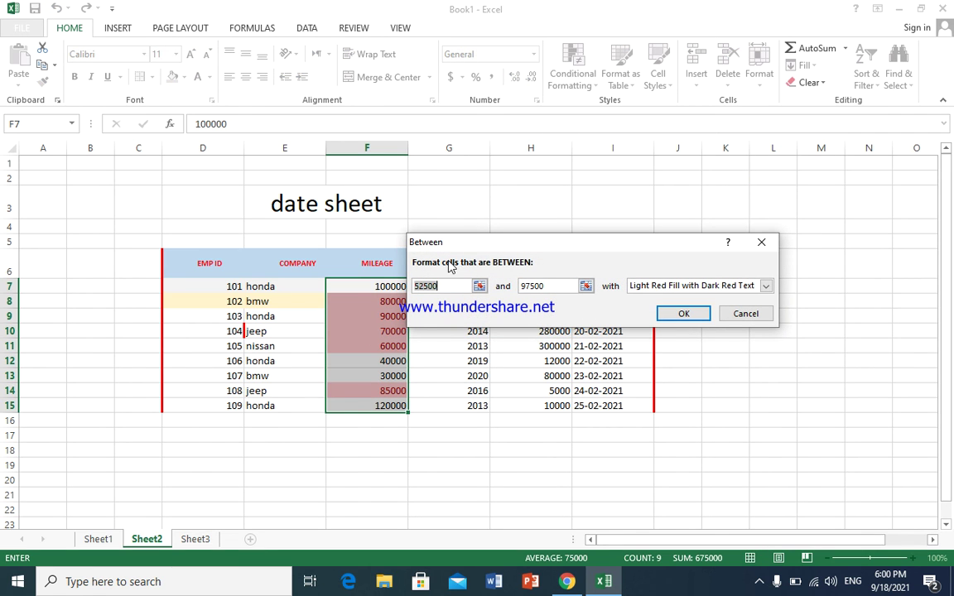
drag(453, 285, 410, 289)
text(4000)
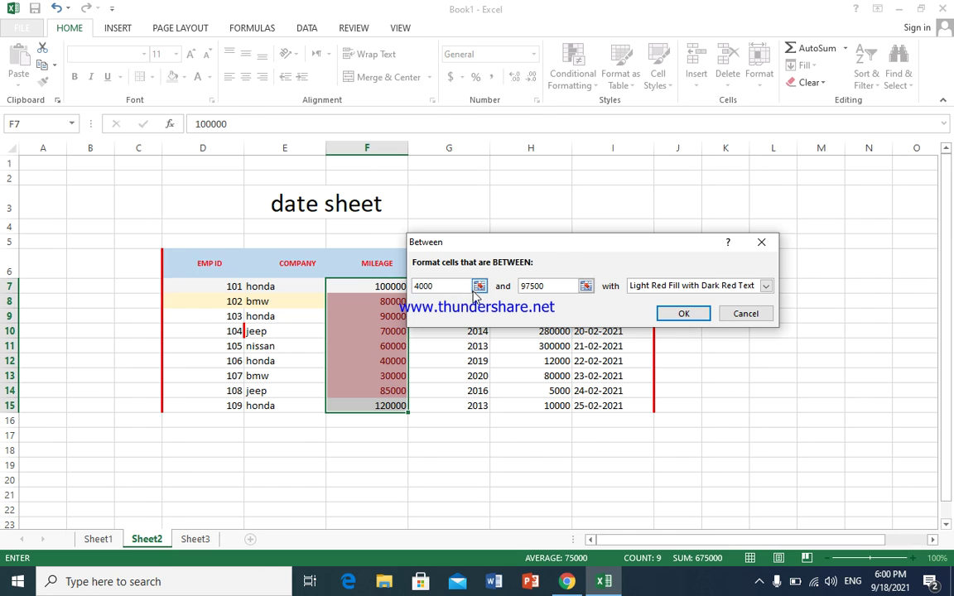
text(0)
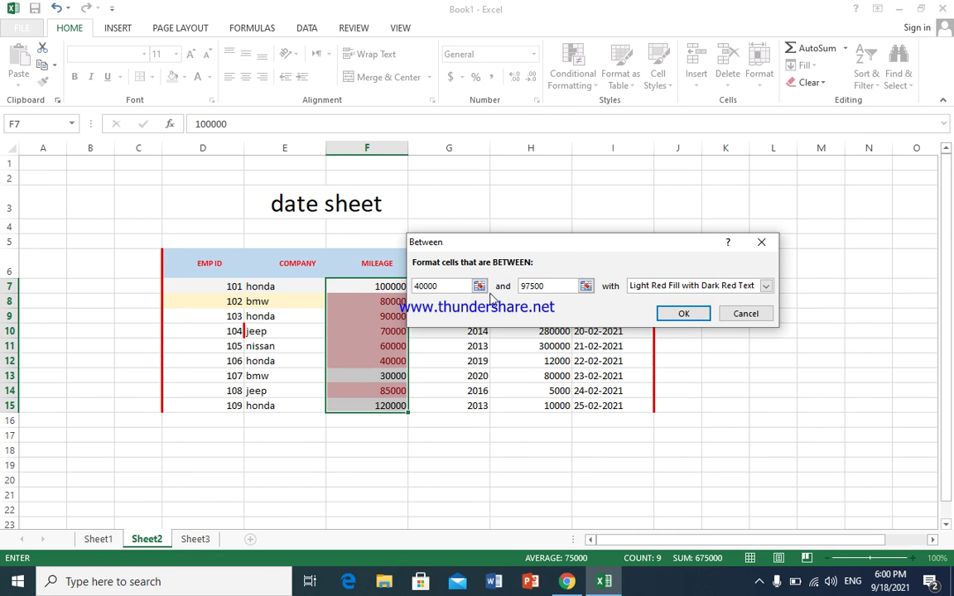
drag(545, 286, 522, 286)
text(100000)
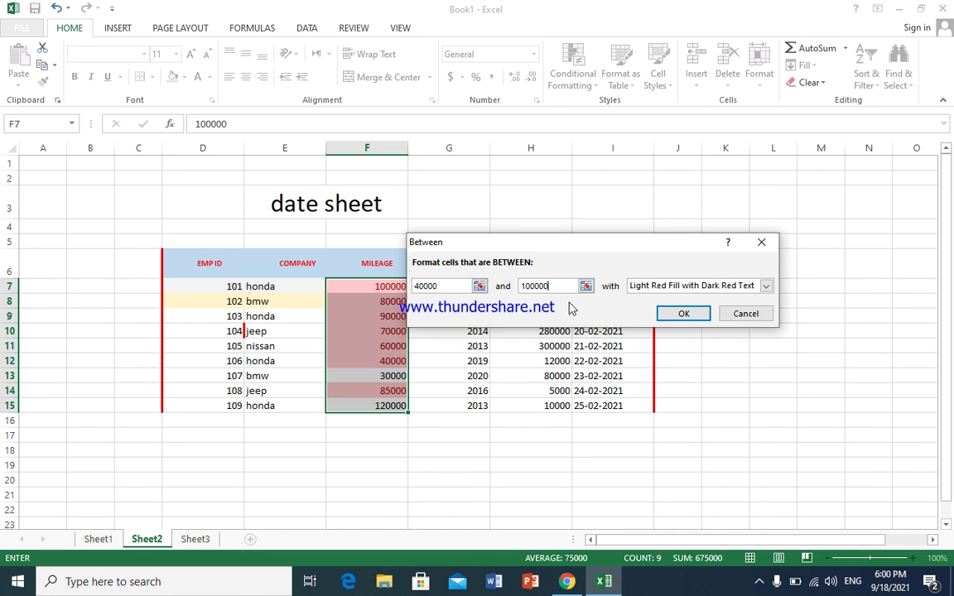
click(745, 315)
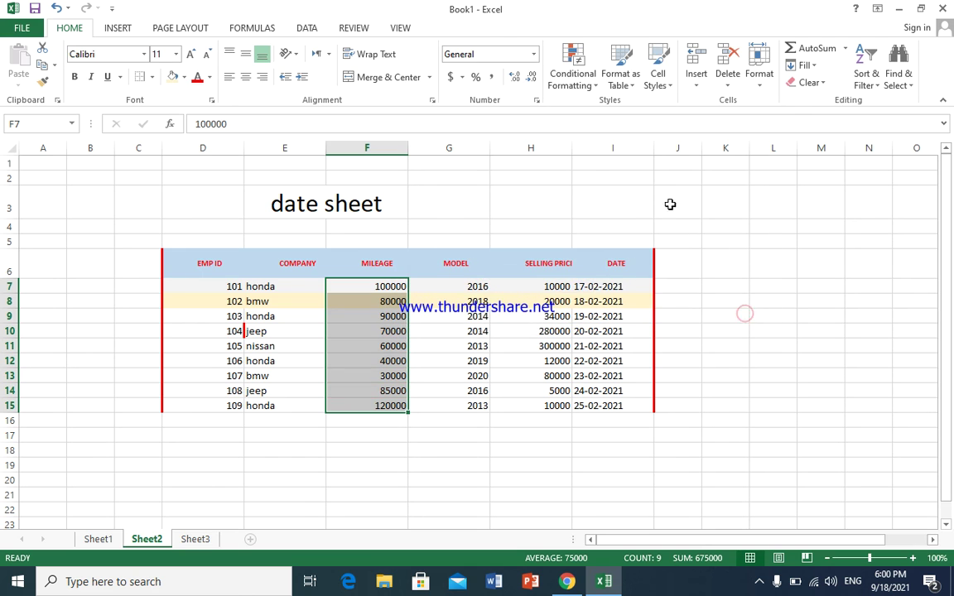
Preview an Equal To highlight rule with the value 60000 on the mileage values in F7:F15, and cancel it
click(560, 73)
mouse_move(673, 124)
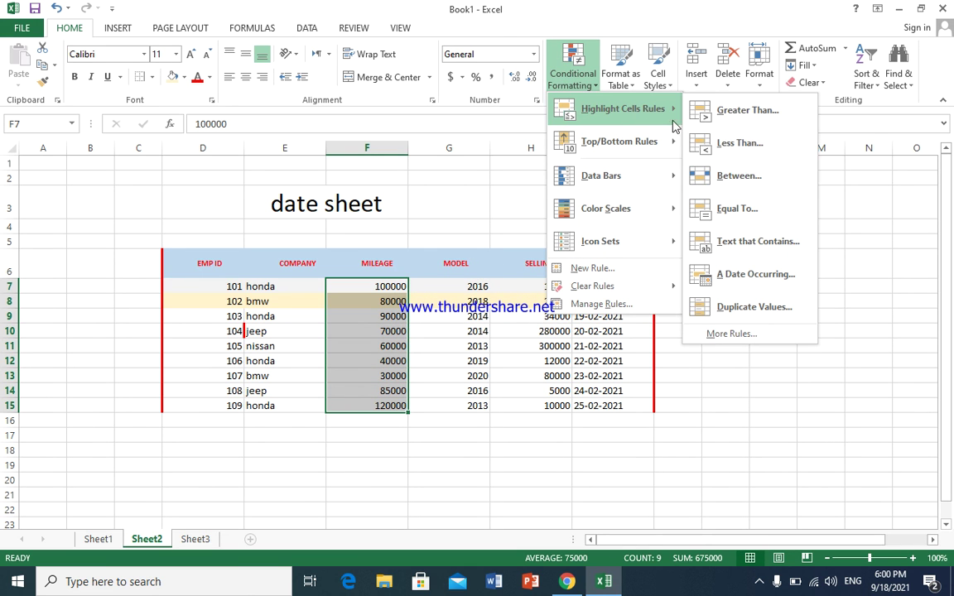
click(734, 209)
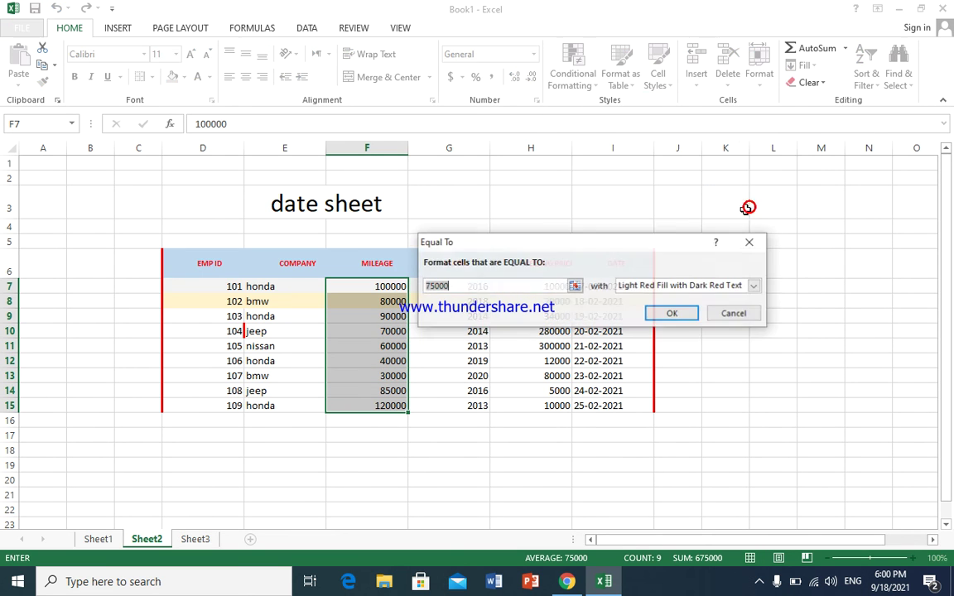
click(487, 287)
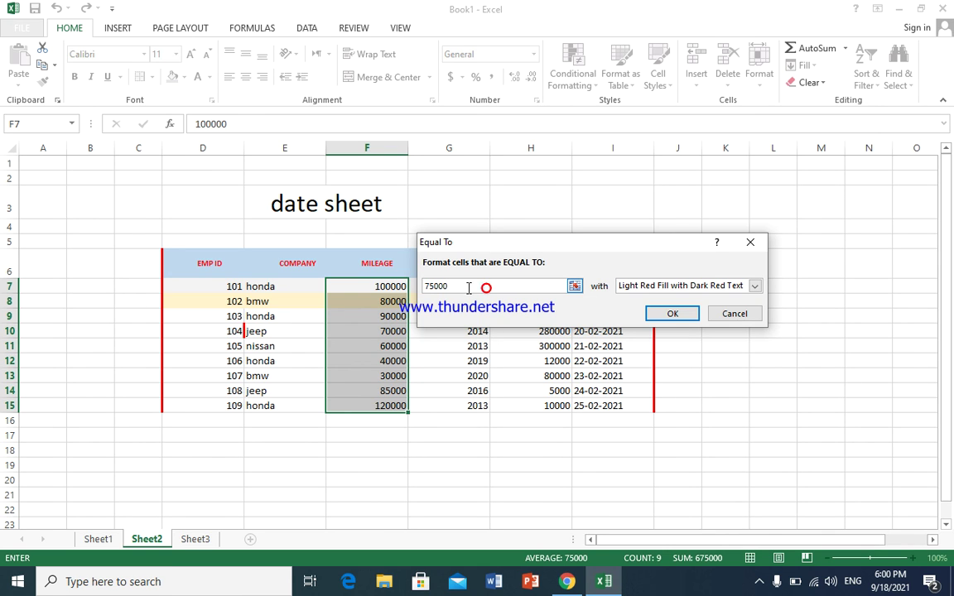
double_click(420, 290)
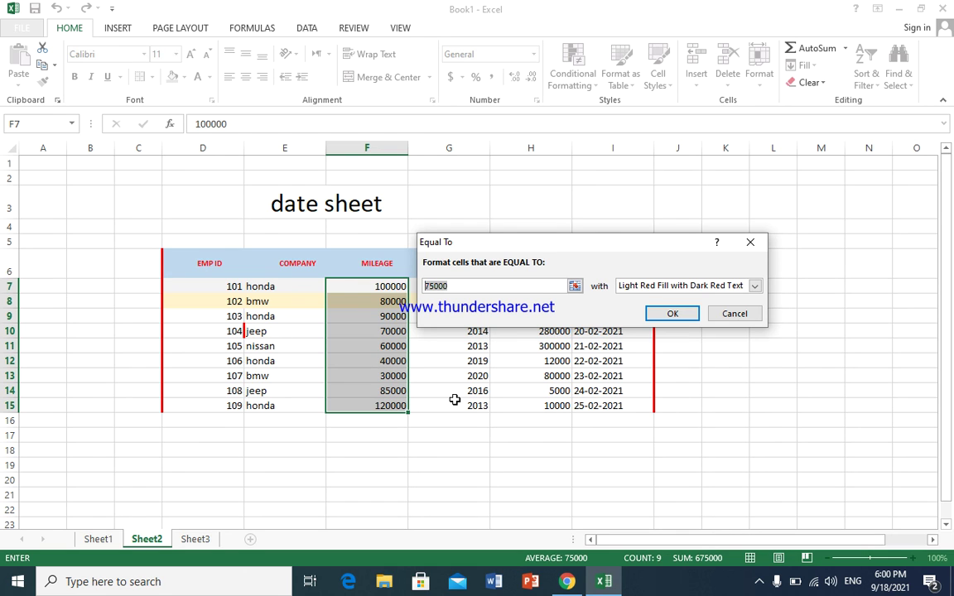
text(60000)
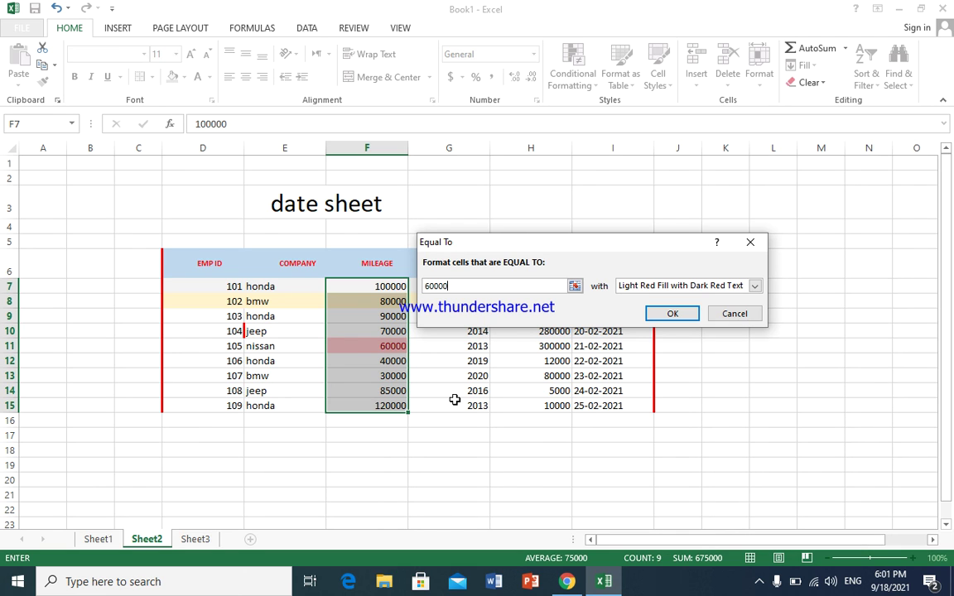
click(733, 313)
Preview a Text That Contains highlight rule with the text bmw on the company names in E7:E15, and cancel it
click(565, 92)
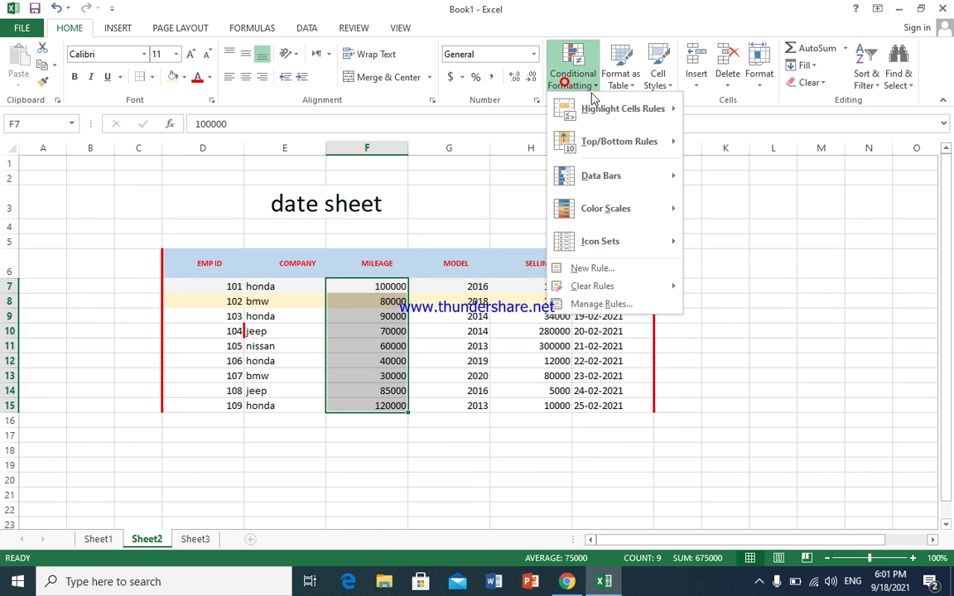
mouse_move(675, 112)
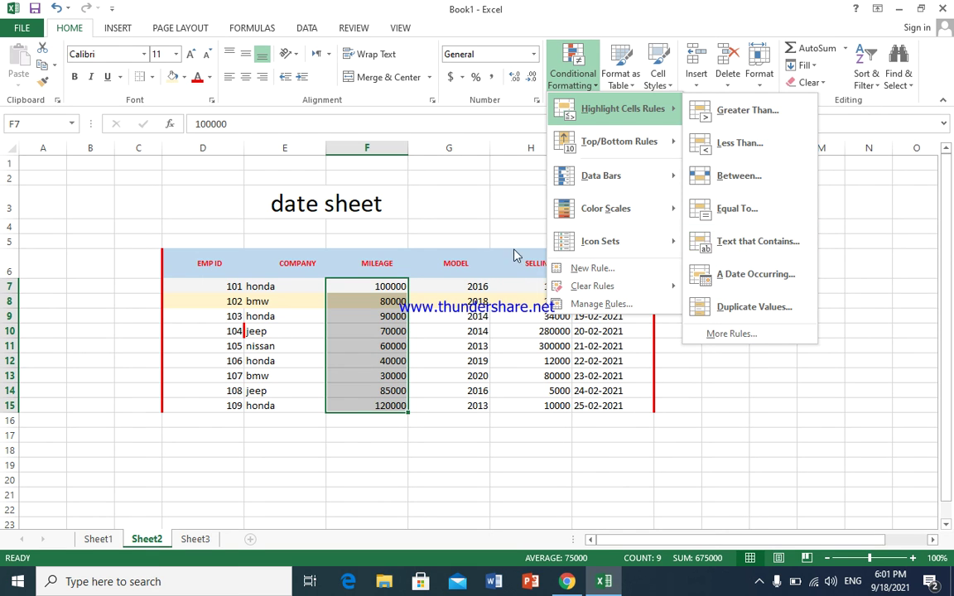
click(275, 289)
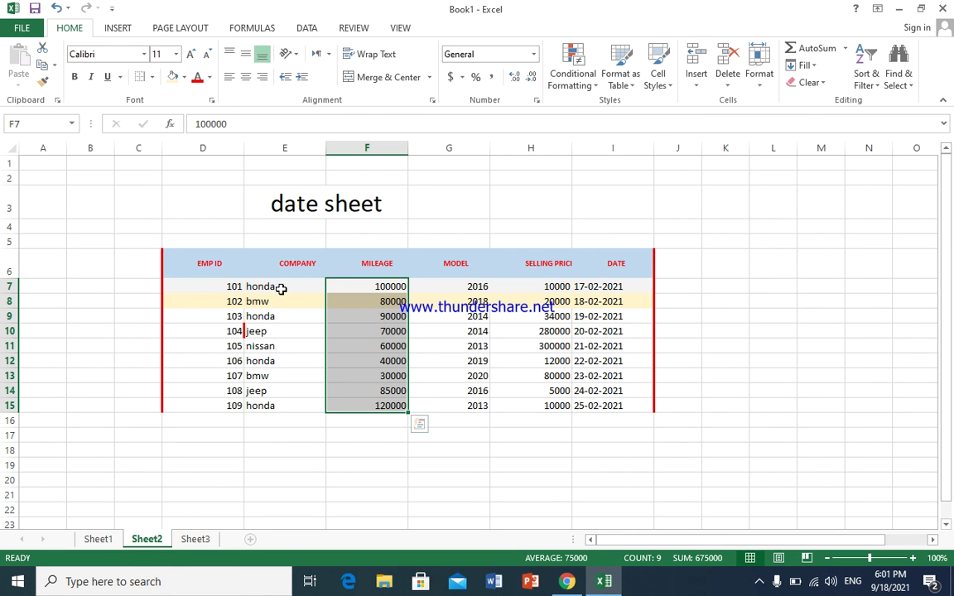
click(279, 288)
drag(281, 289, 280, 400)
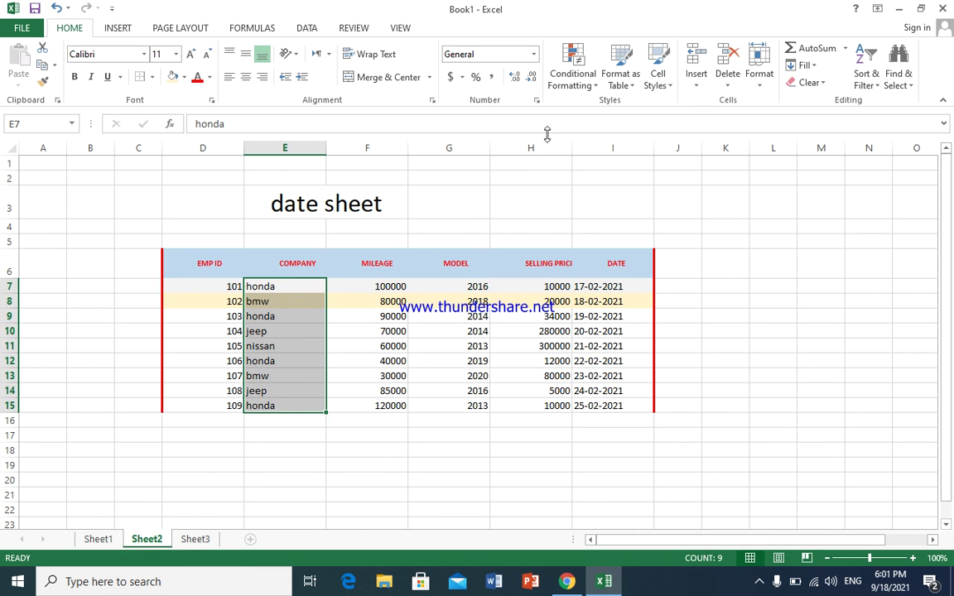
click(570, 85)
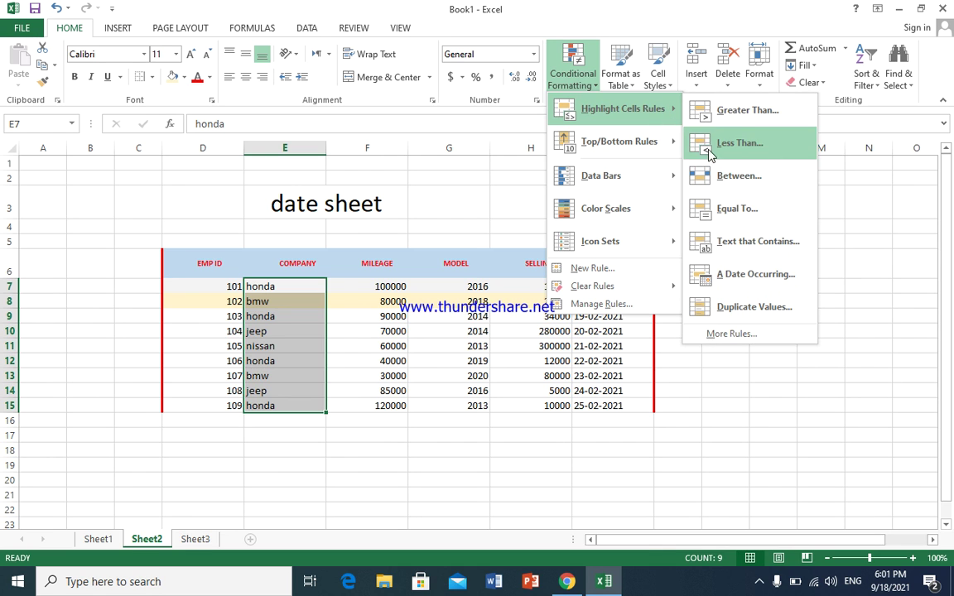
click(780, 247)
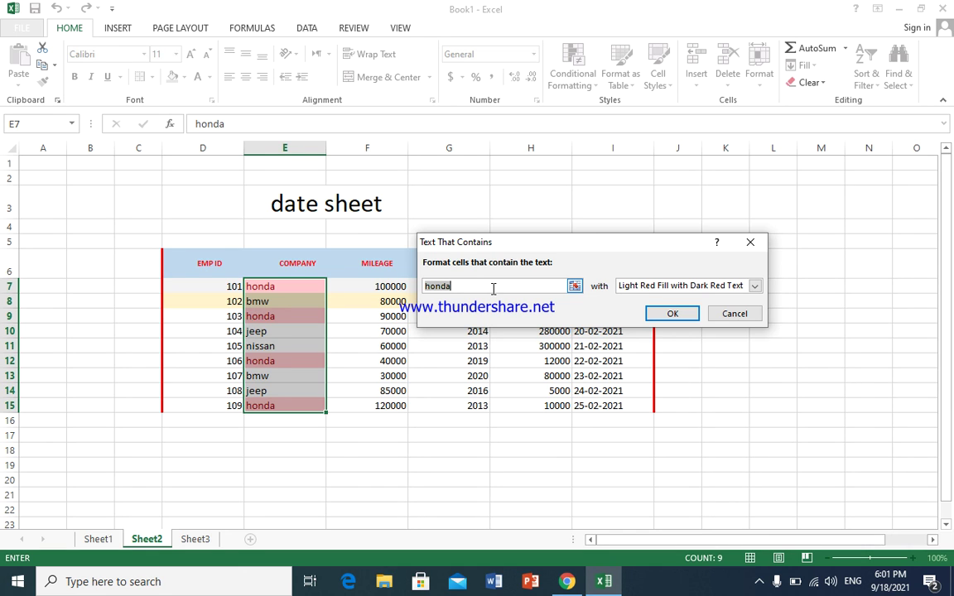
text(bmw)
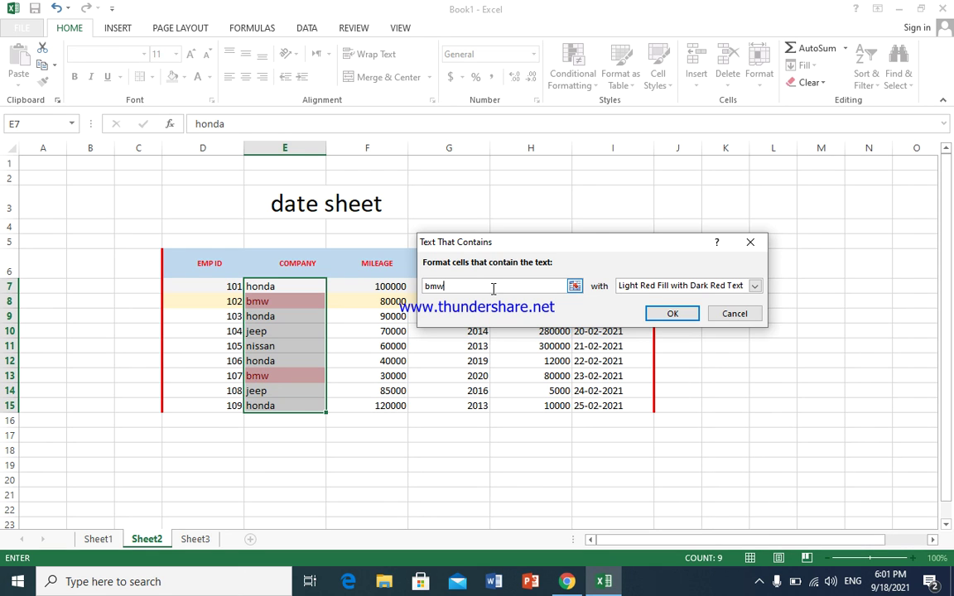
click(734, 314)
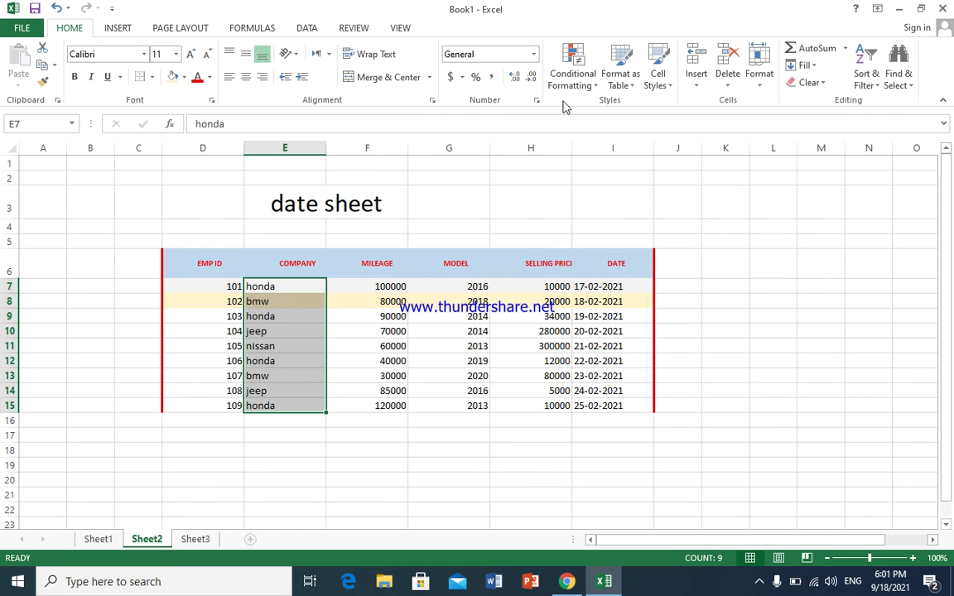
click(561, 81)
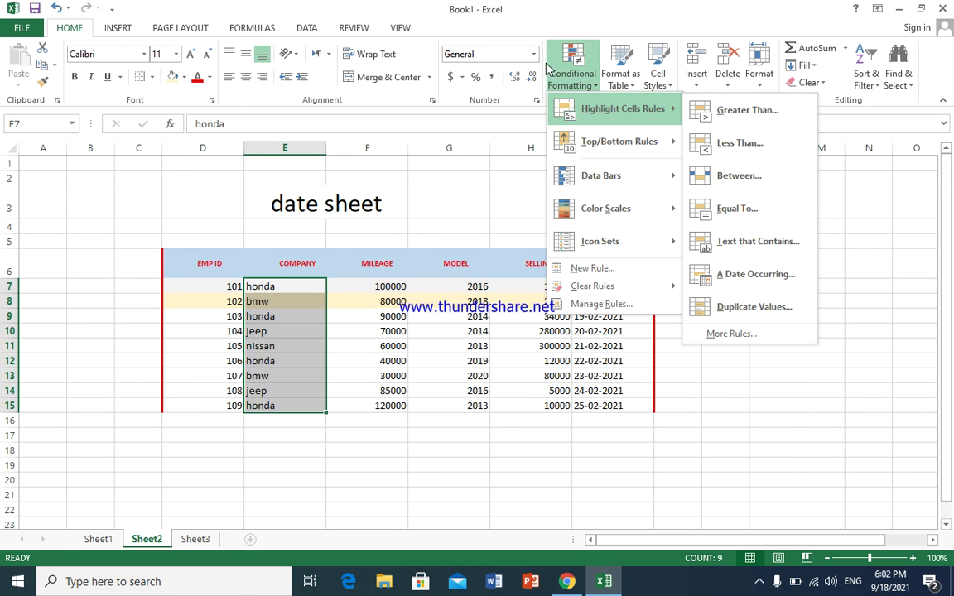
click(578, 75)
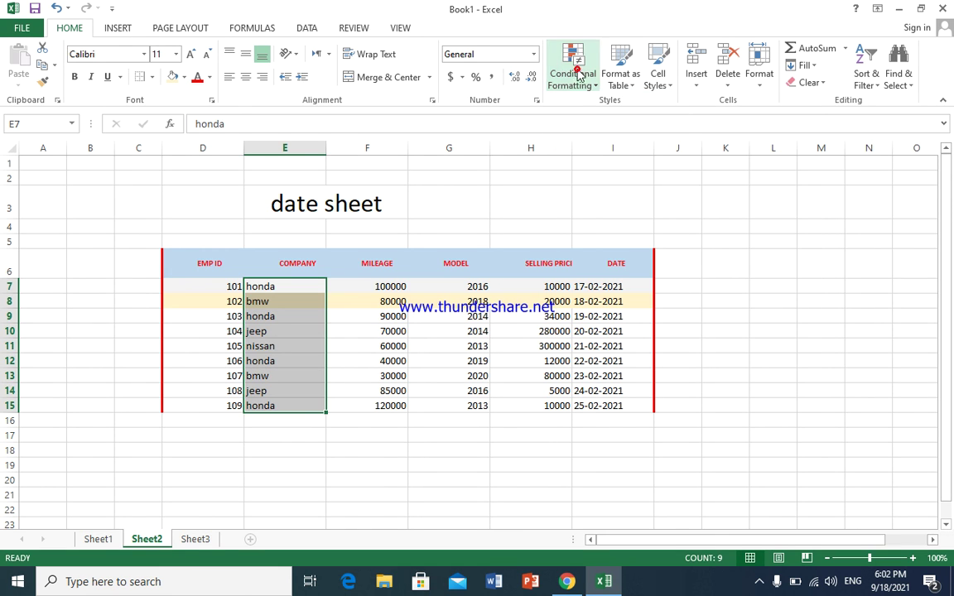
click(545, 221)
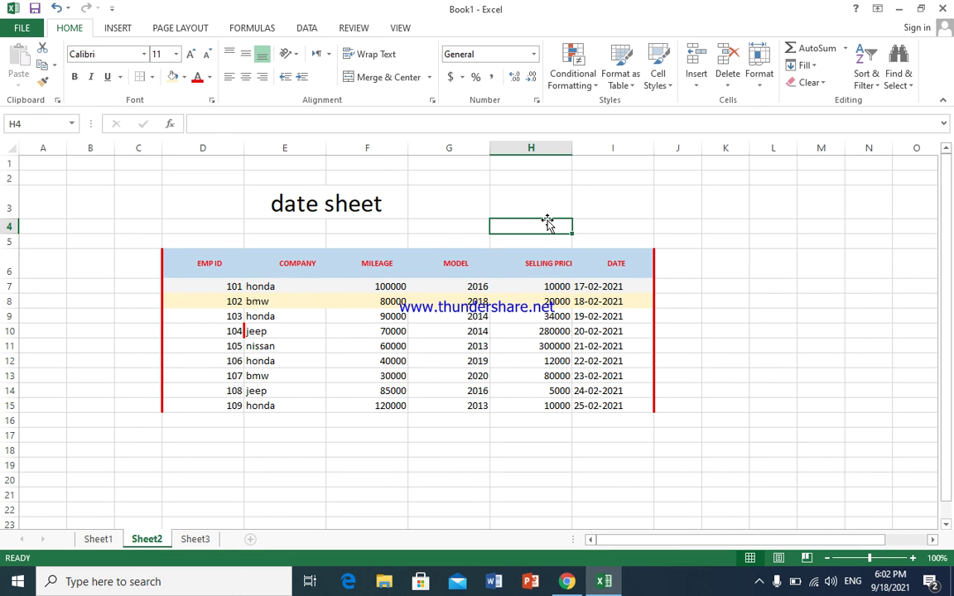